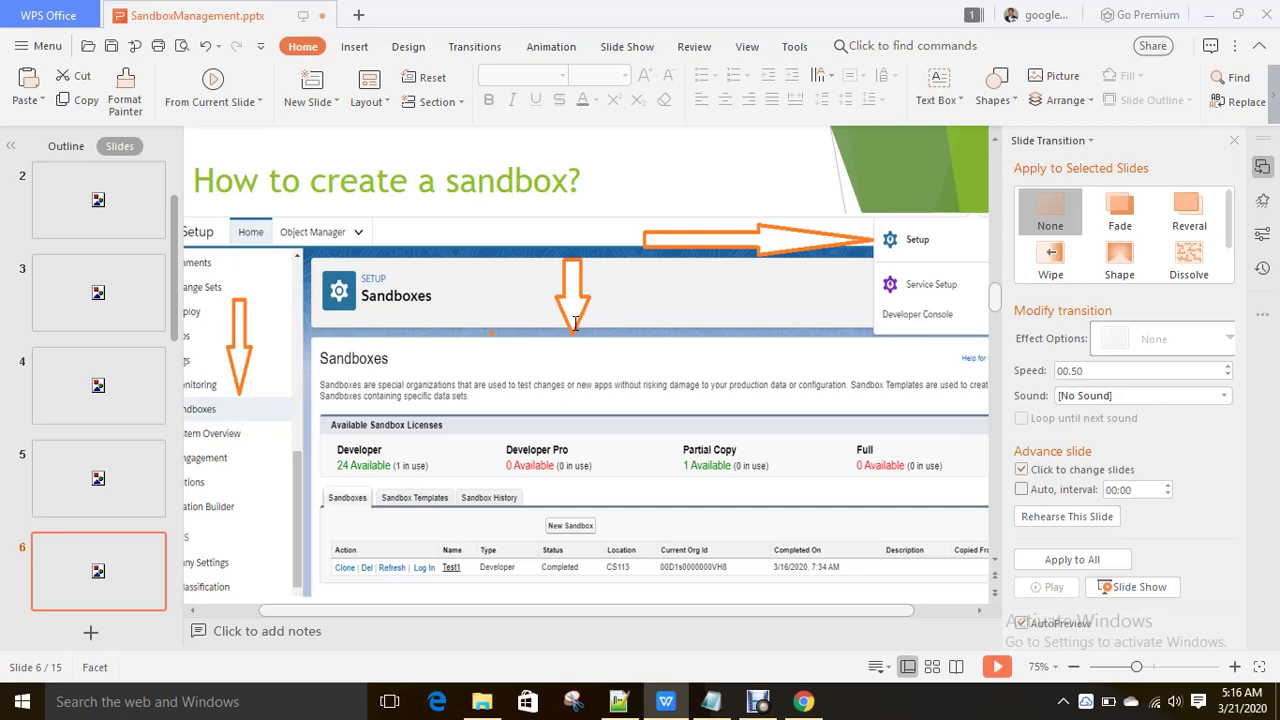
- Open a new Chrome tab on the Salesforce login page at login.salesforce.com
{"action": "left_click", "coordinate": [803, 701]}
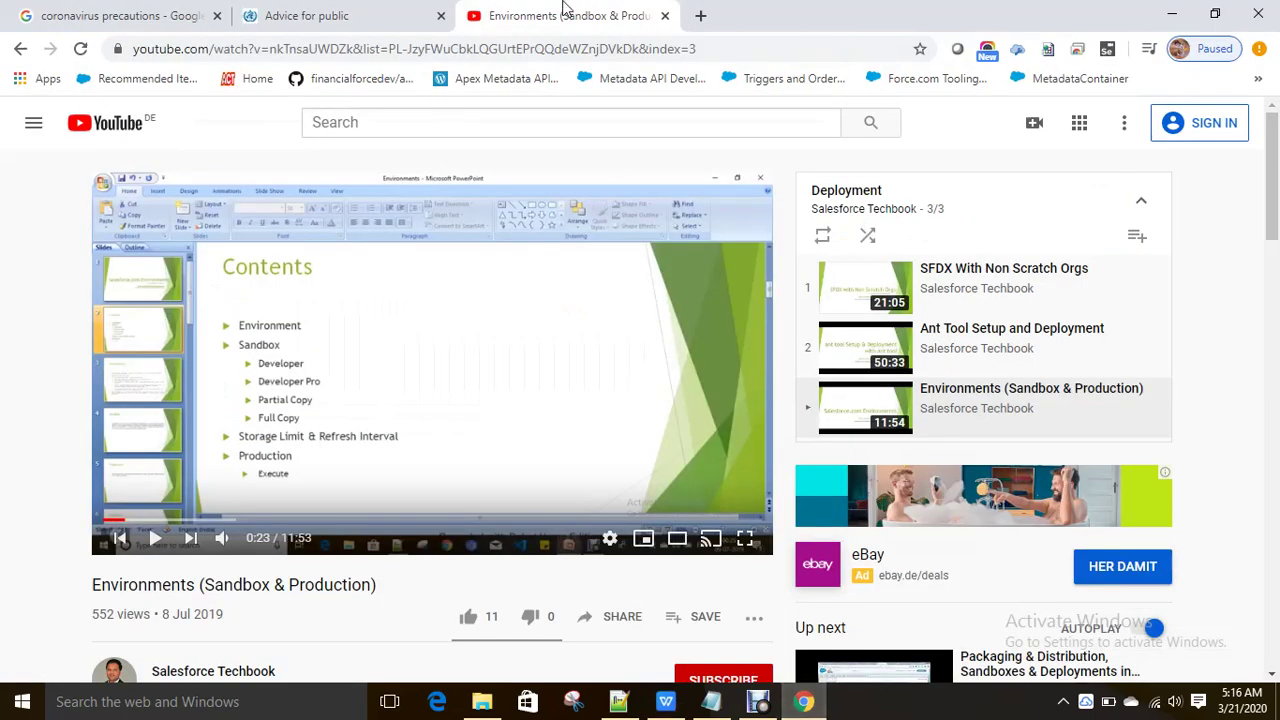
{"action": "left_click", "coordinate": [701, 17]}
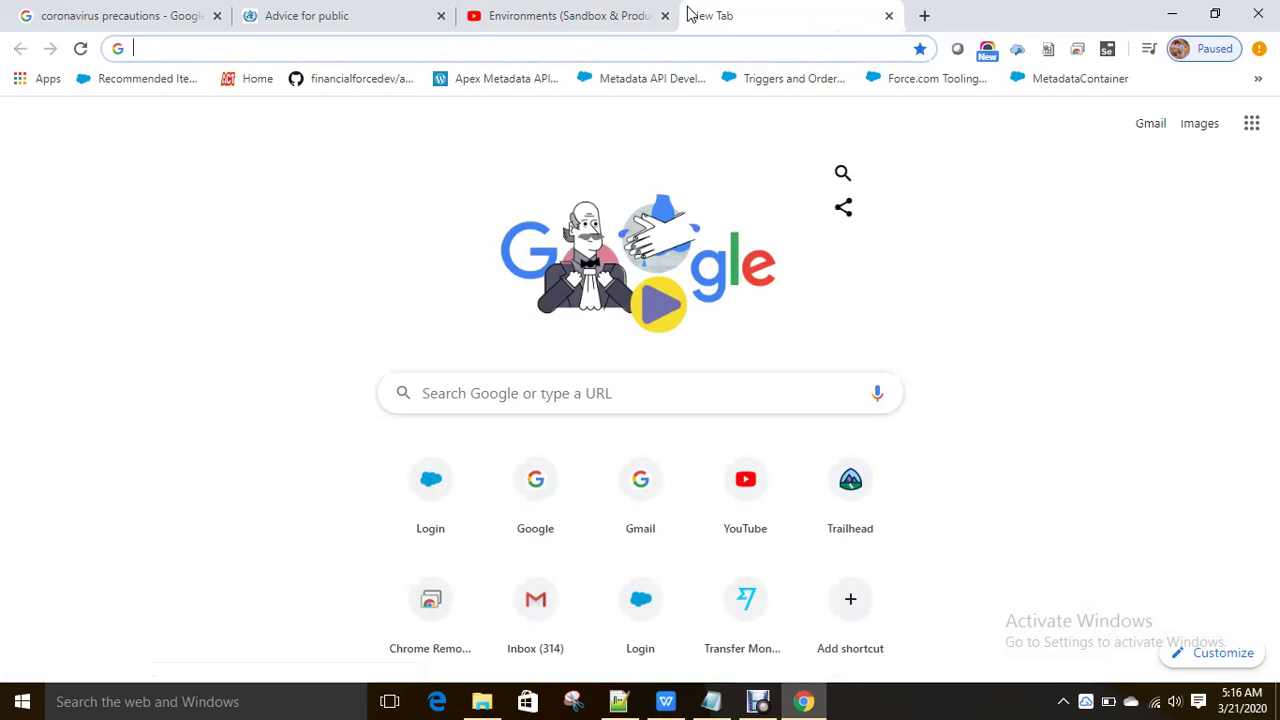
{"action": "type", "text": "lo"}
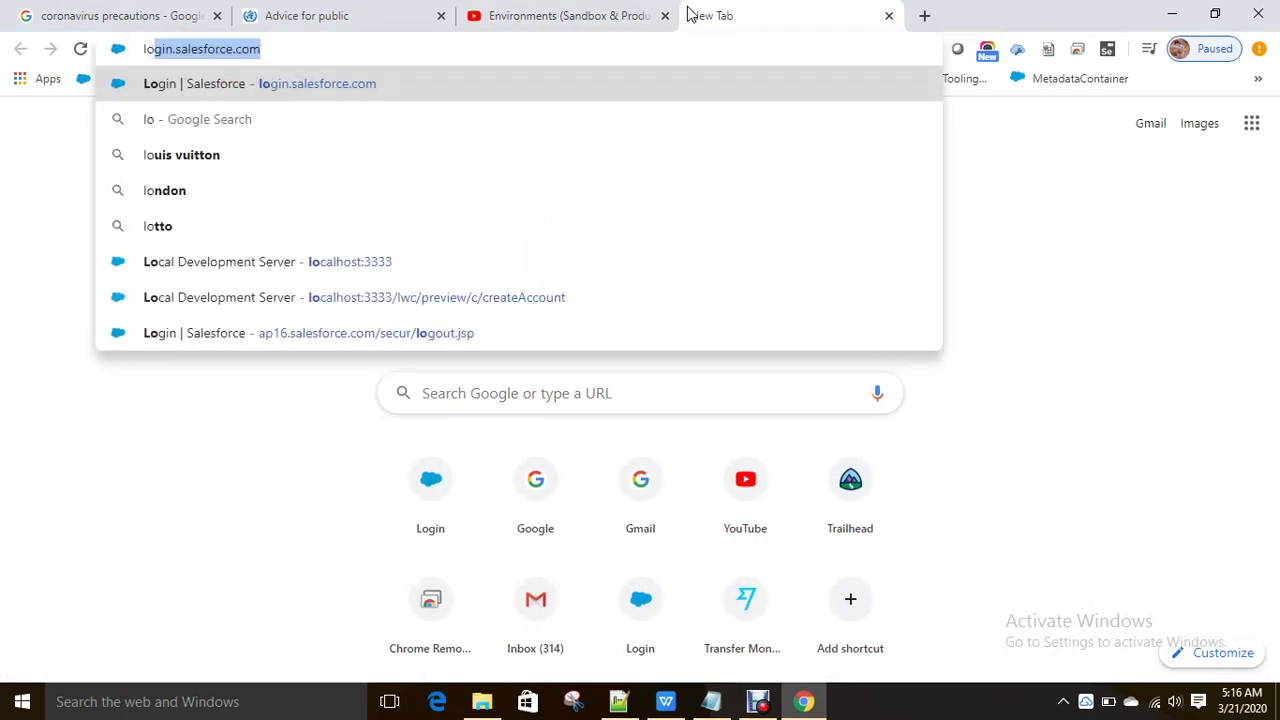
{"action": "key", "text": "Return"}
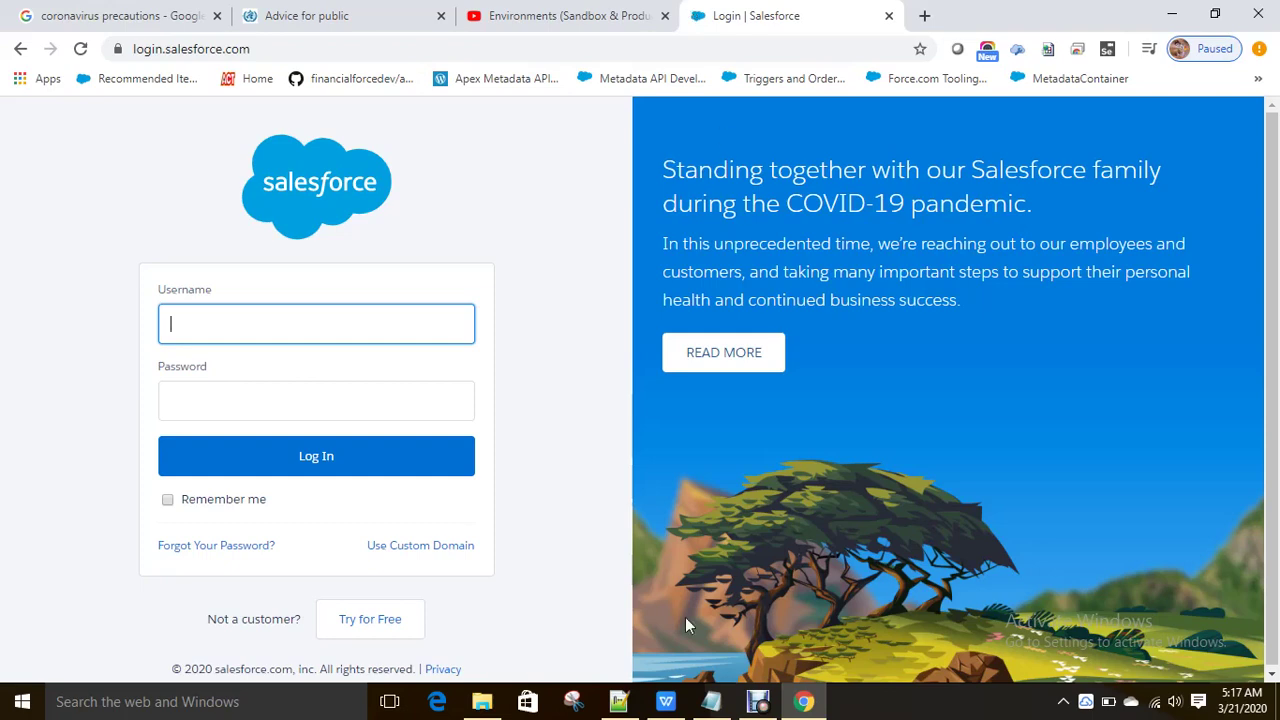
- Switch to Notepad++ and bring up the new 27 notes listing the environments
{"action": "left_click", "coordinate": [619, 701]}
{"action": "left_click", "coordinate": [640, 80]}
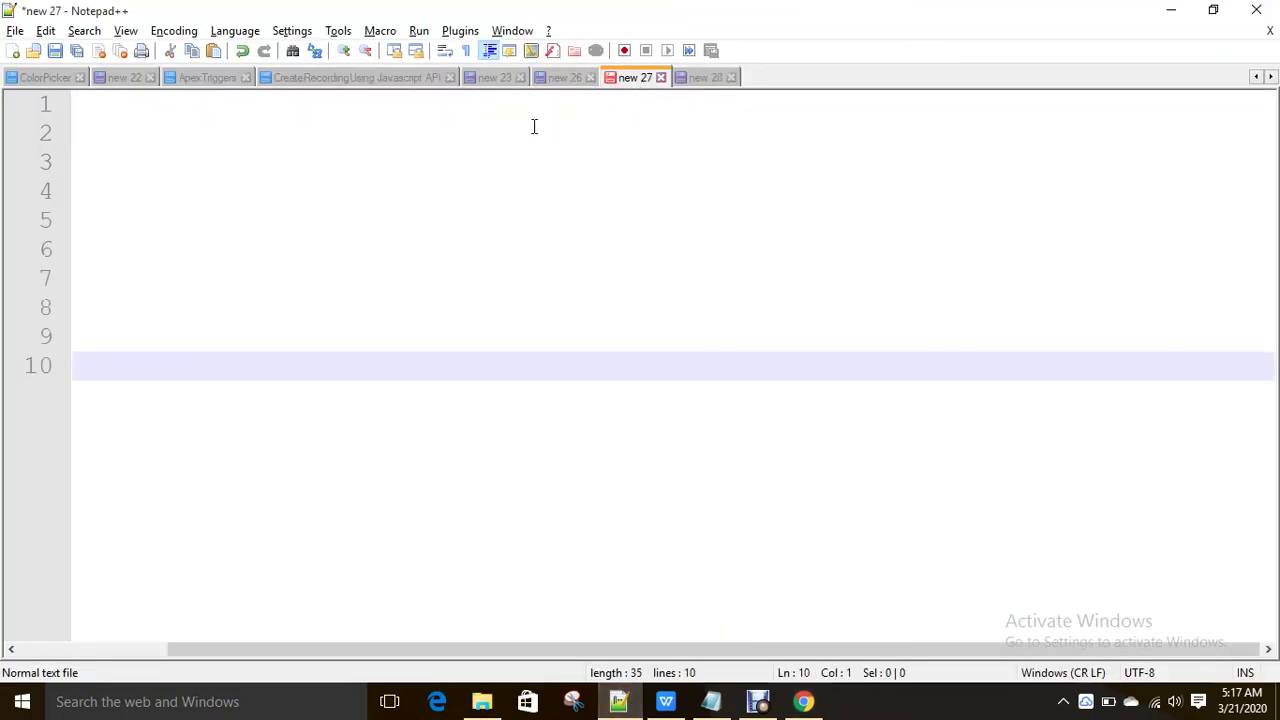
{"action": "left_click", "coordinate": [712, 80]}
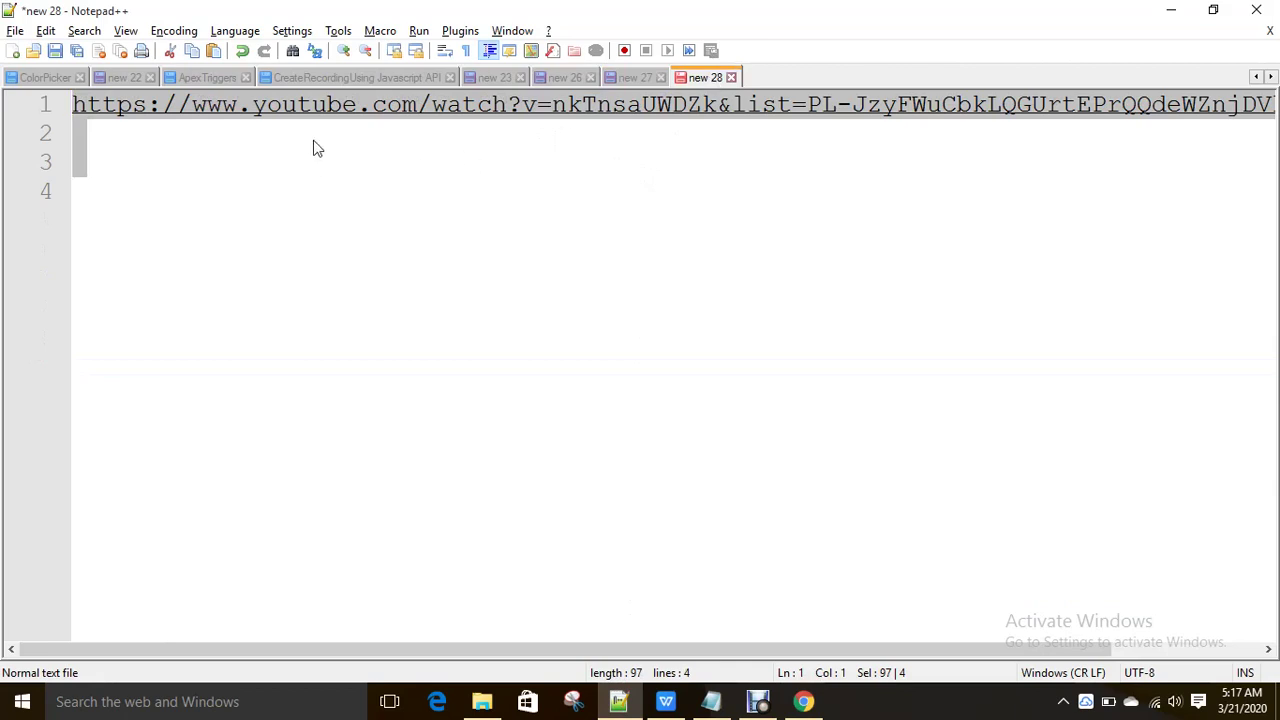
{"action": "left_click", "coordinate": [648, 82]}
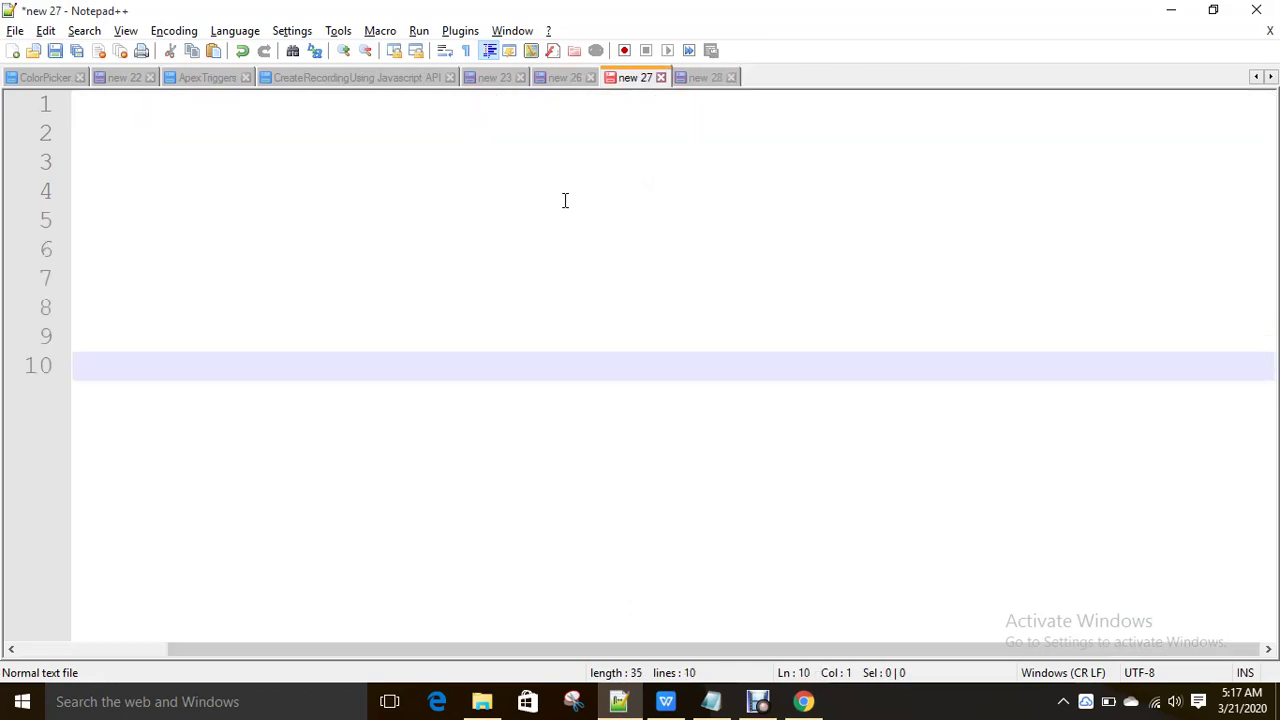
{"action": "left_click", "coordinate": [250, 113]}
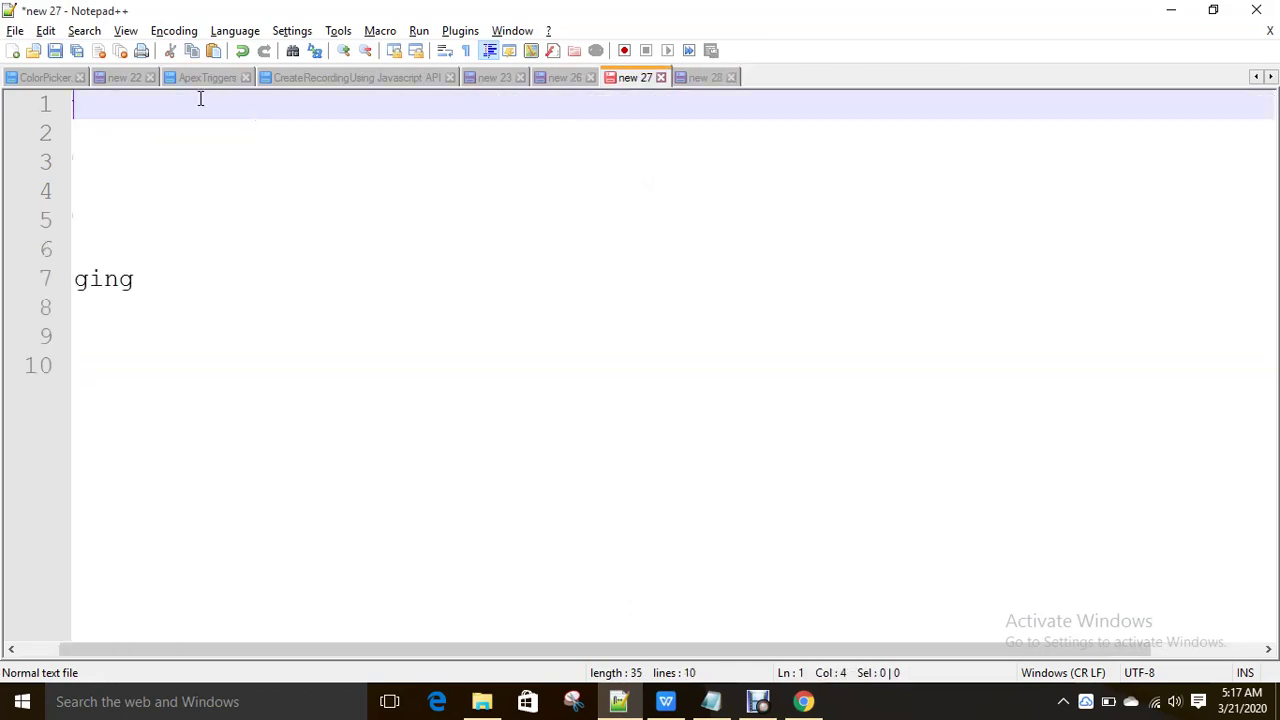
{"action": "left_click_drag", "start_coordinate": [237, 649], "coordinate": [195, 649]}
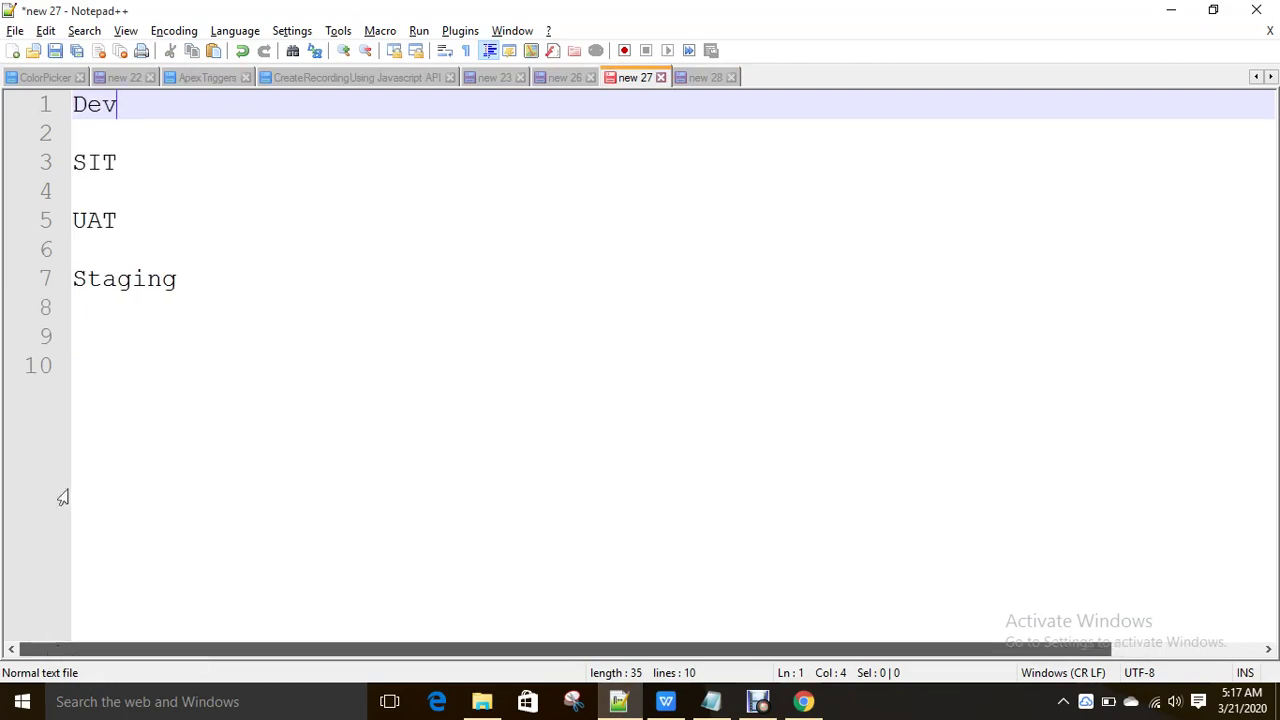
- Add a dashed separator line below Staging in the new 27 notes
{"action": "left_click", "coordinate": [280, 309]}
{"action": "key", "text": "Return"}
{"action": "key", "text": "Return"}
{"action": "type", "text": "---------"}
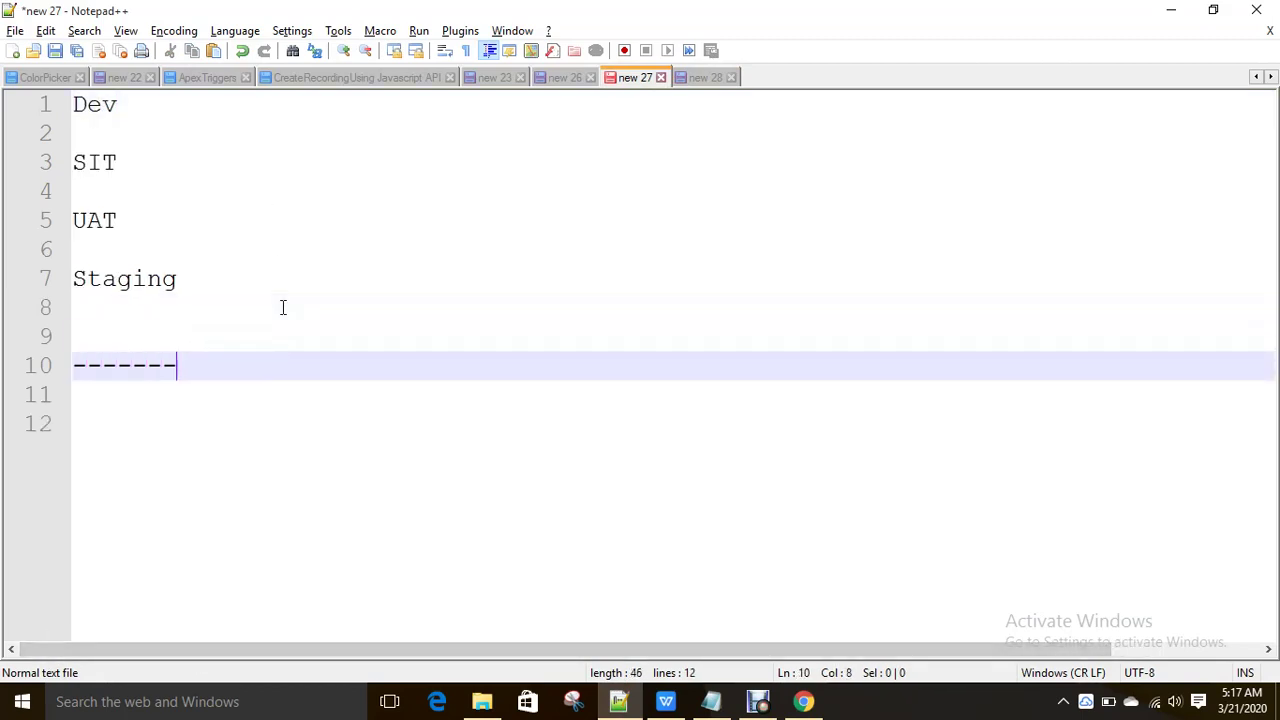
{"action": "key", "text": "Return"}
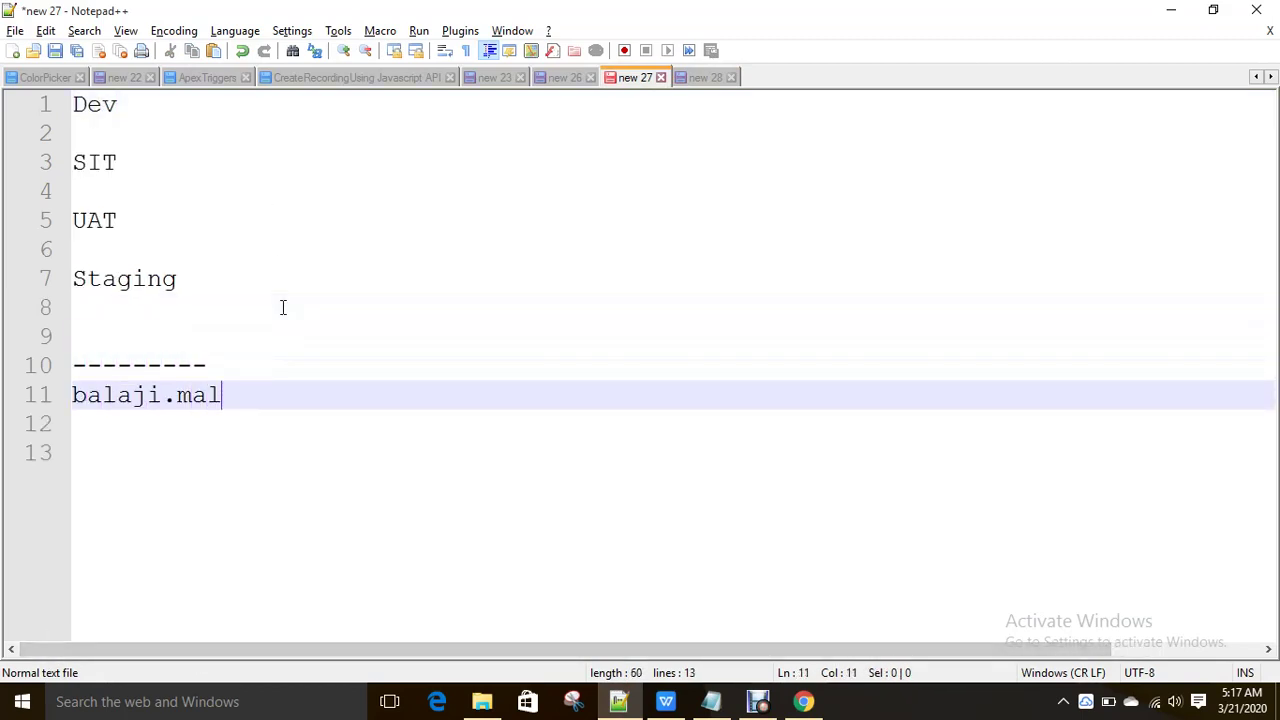
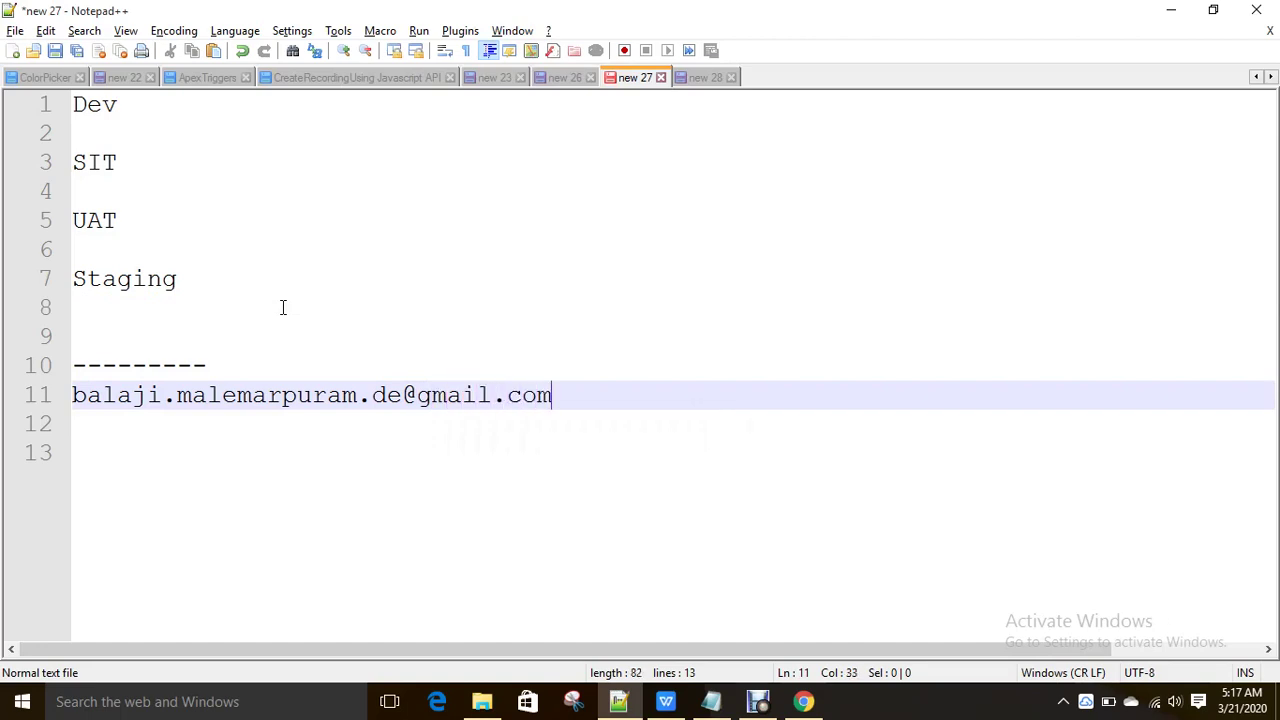
- Type the login e-mail address beneath the dashes and select it for copying
{"action": "left_click_drag", "start_coordinate": [578, 405], "coordinate": [62, 400]}
{"action": "key", "text": "ctrl+c"}
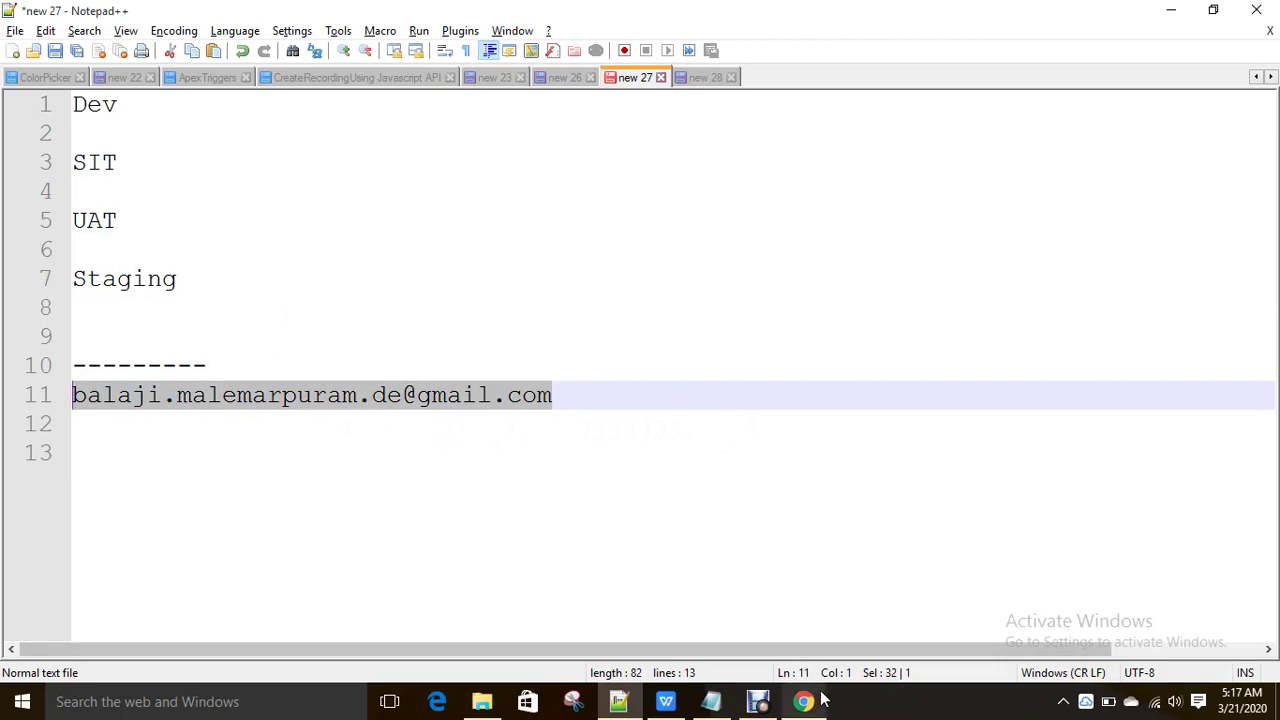
{"action": "left_click", "coordinate": [804, 701]}
- Log in with the copied username and the account password, skipping phone registration
{"action": "key", "text": "ctrl+v"}
{"action": "left_click", "coordinate": [341, 391]}
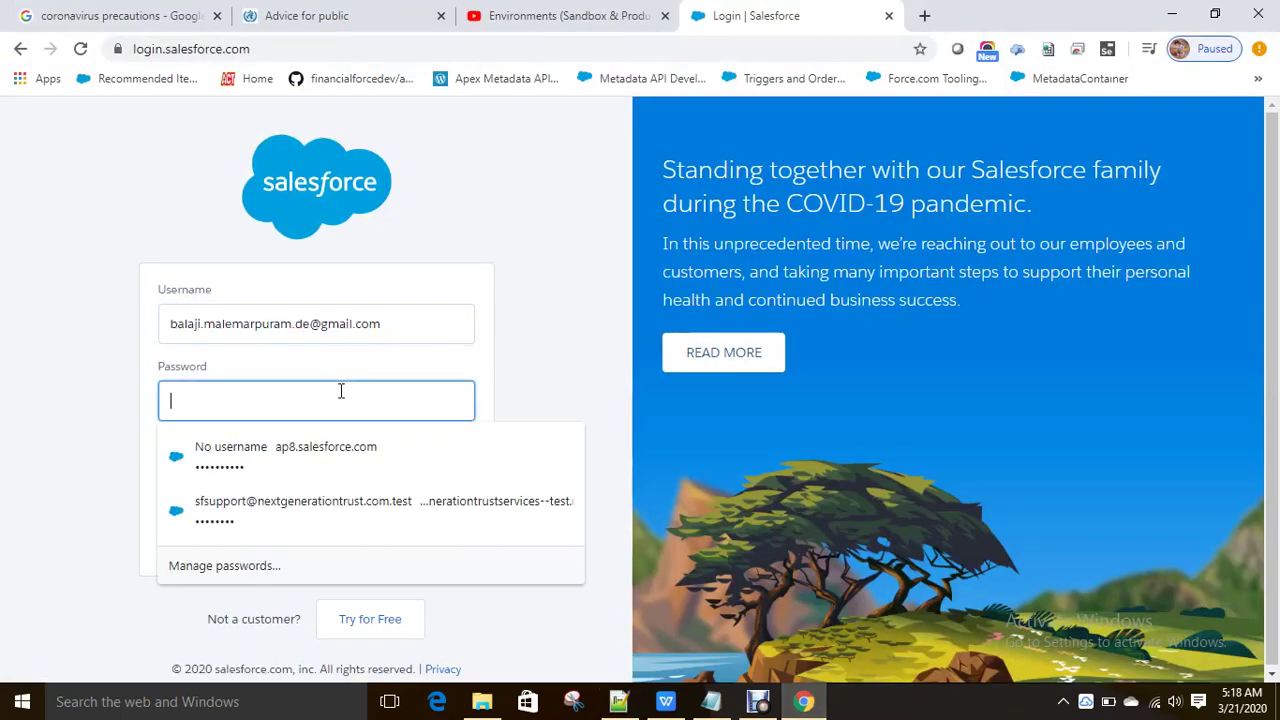
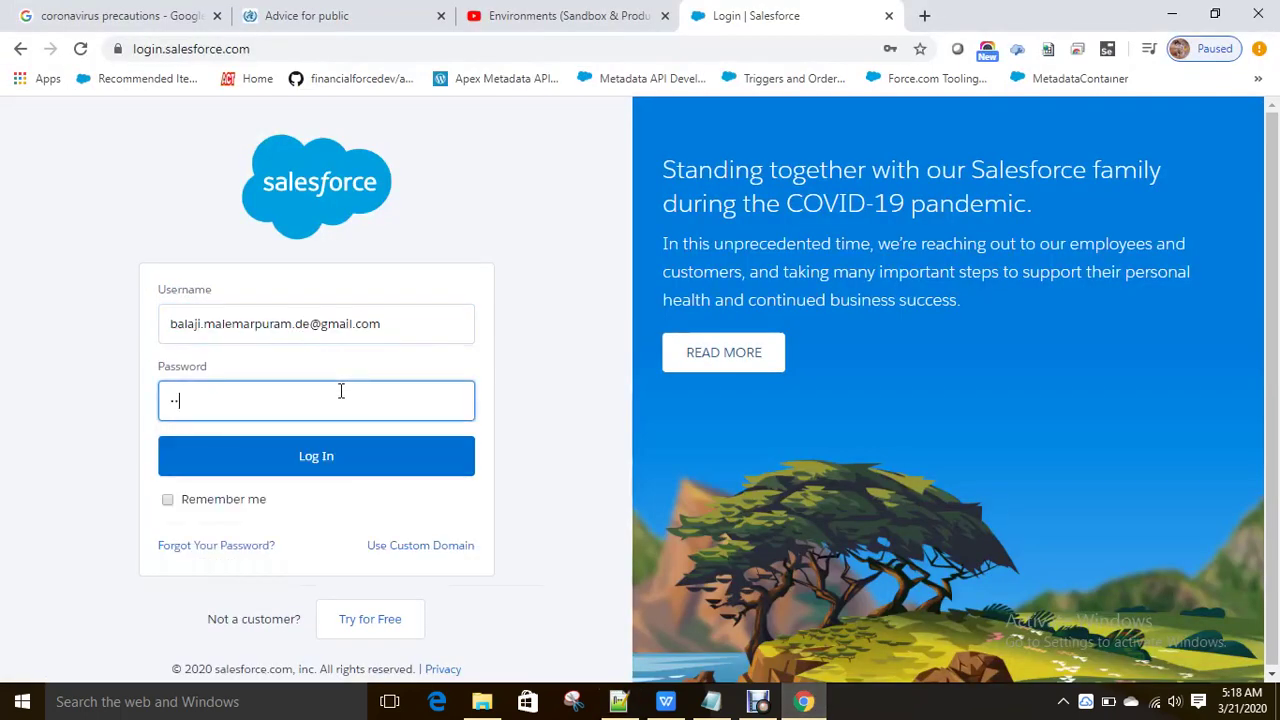
{"action": "left_click", "coordinate": [340, 458]}
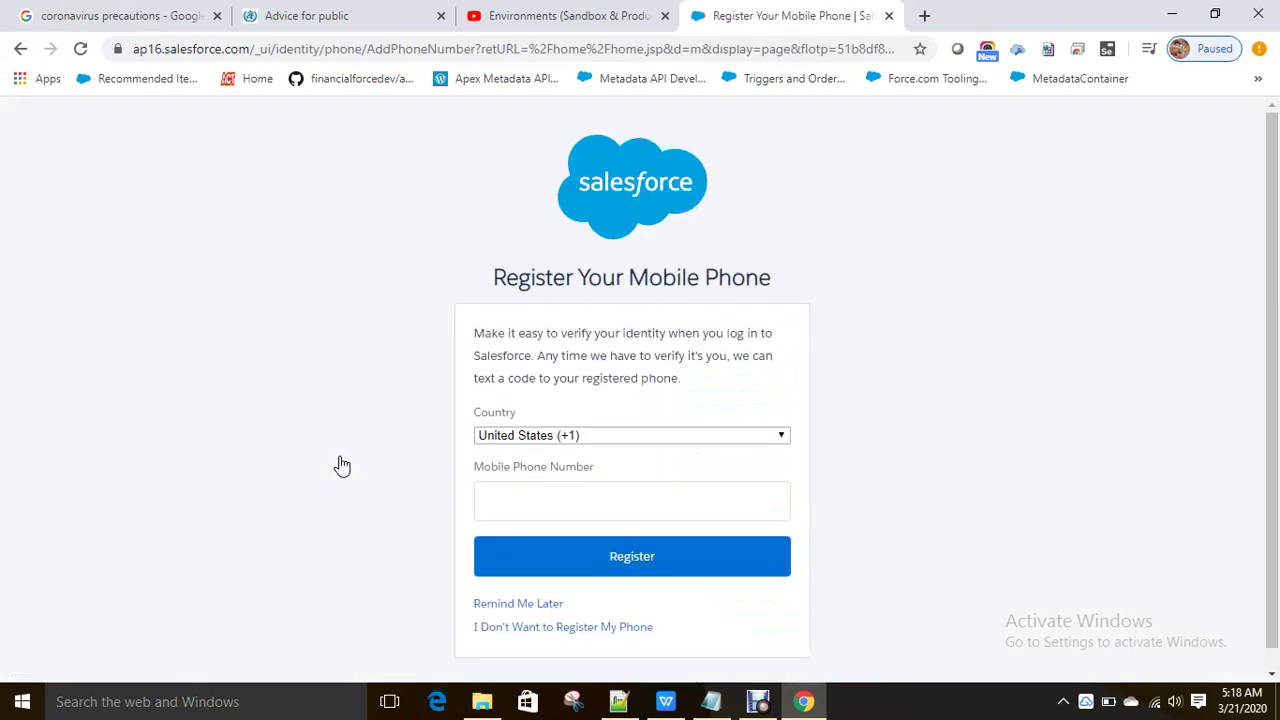
{"action": "left_click", "coordinate": [472, 606]}
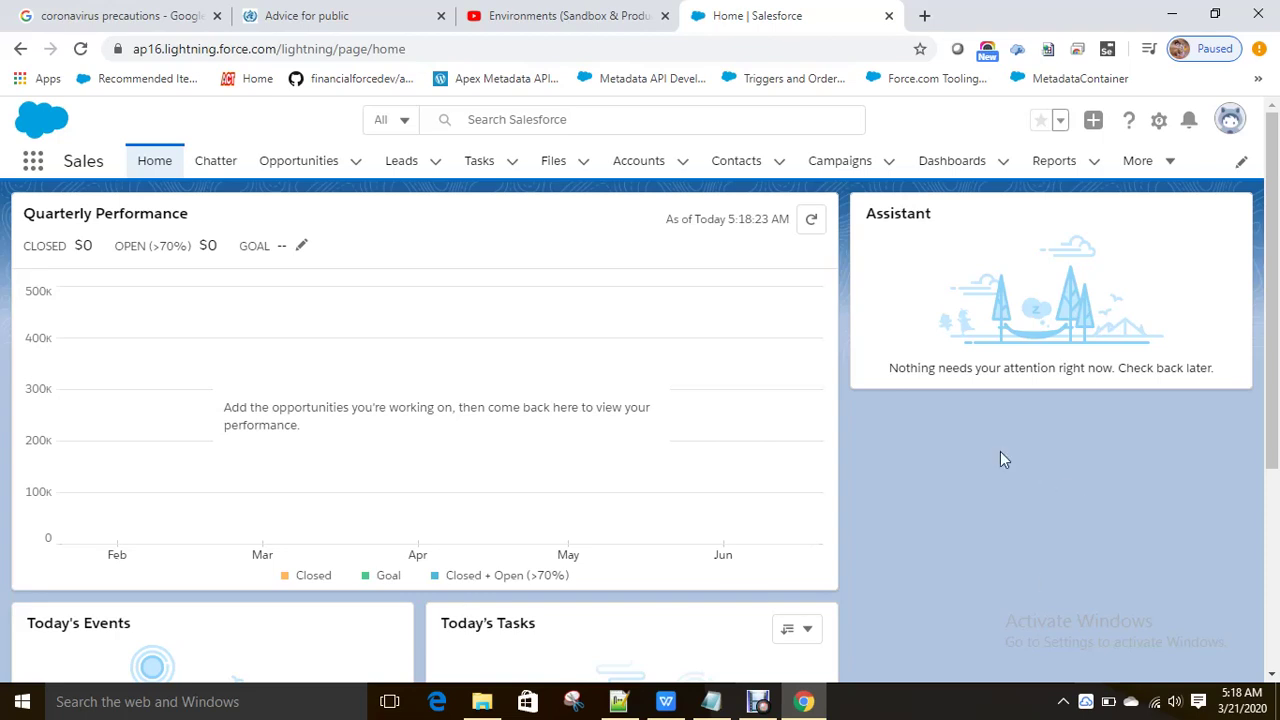
- Open Setup and go to Environments > Sandboxes via a Quick Find search for 'sand'
{"action": "left_click", "coordinate": [1158, 120]}
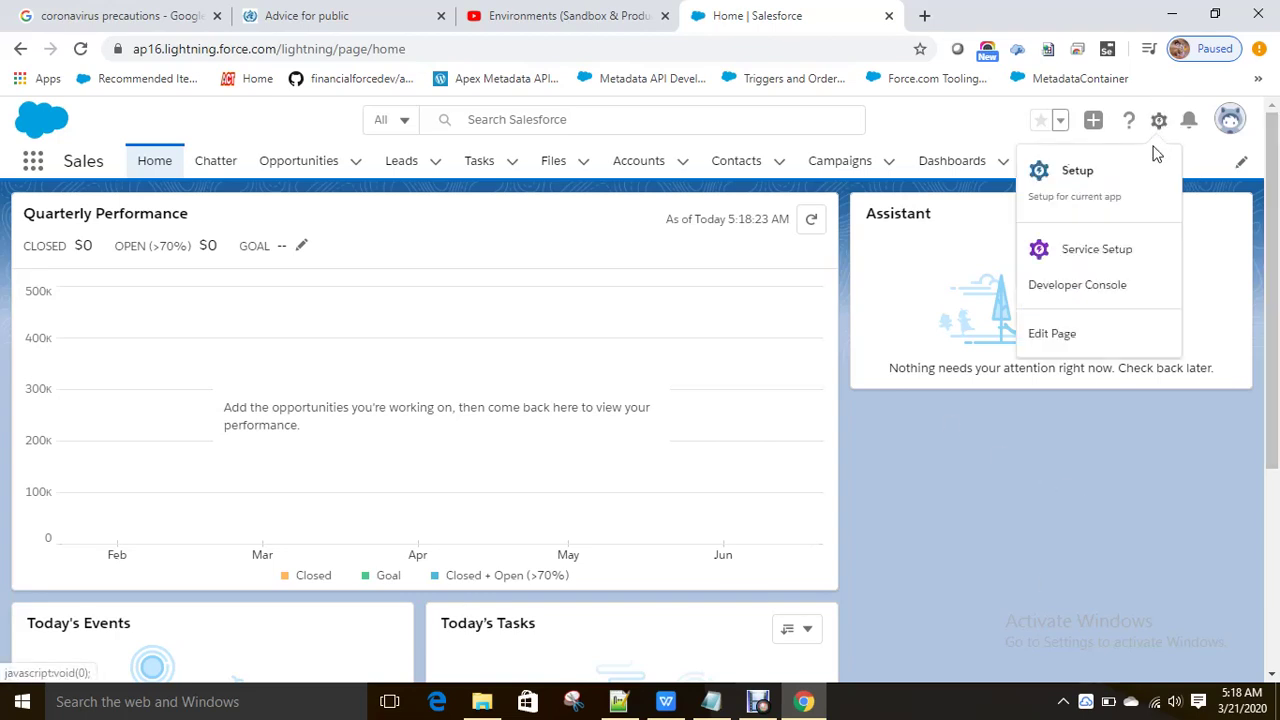
{"action": "left_click", "coordinate": [1114, 168]}
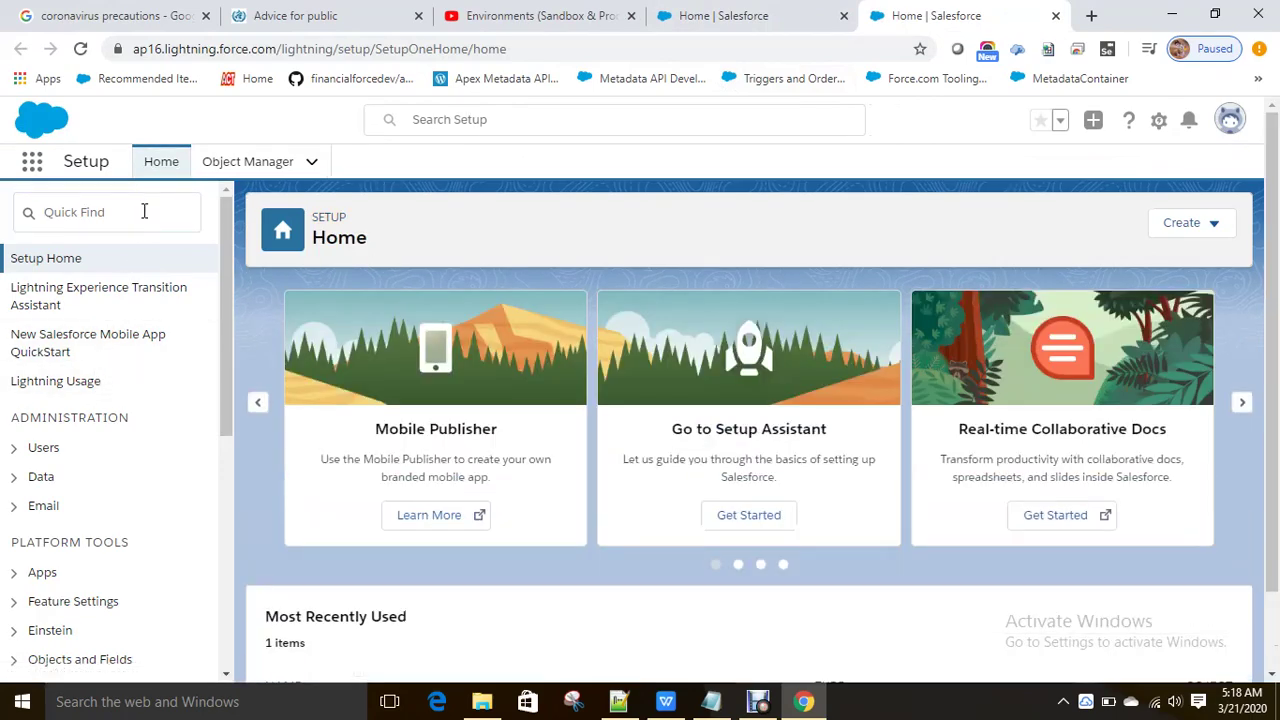
{"action": "type", "text": "sa"}
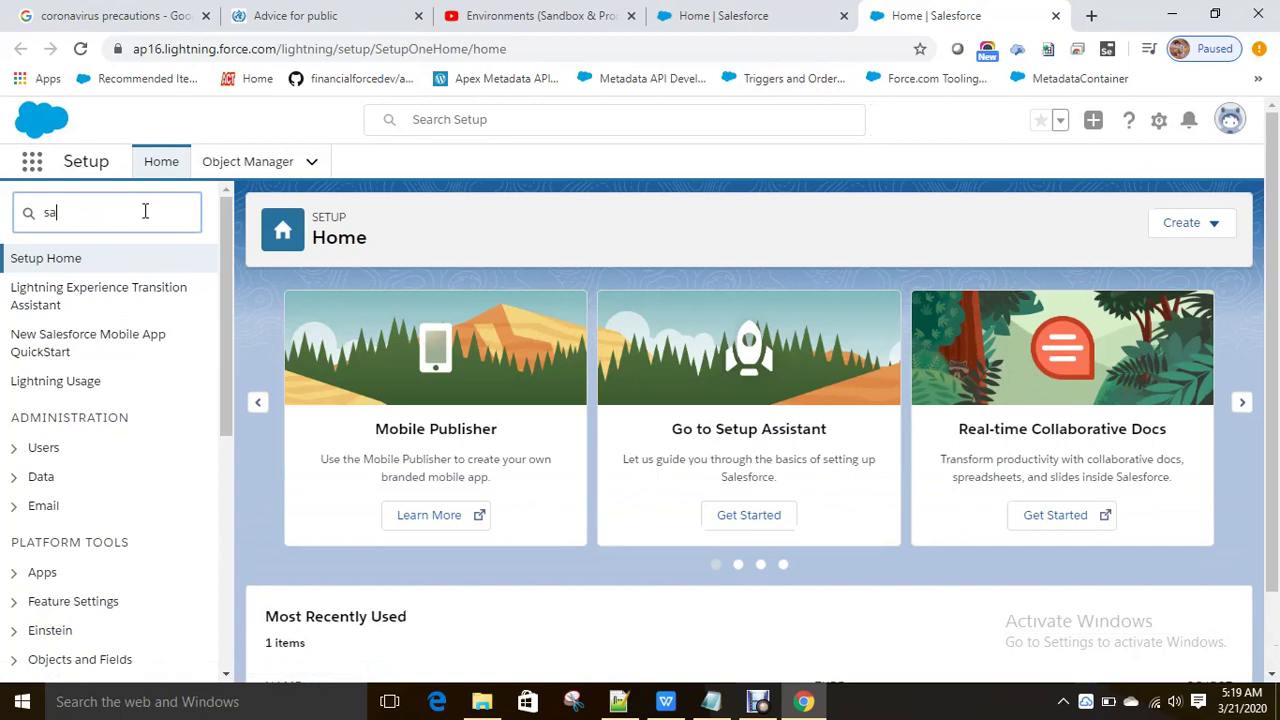
{"action": "type", "text": "nd"}
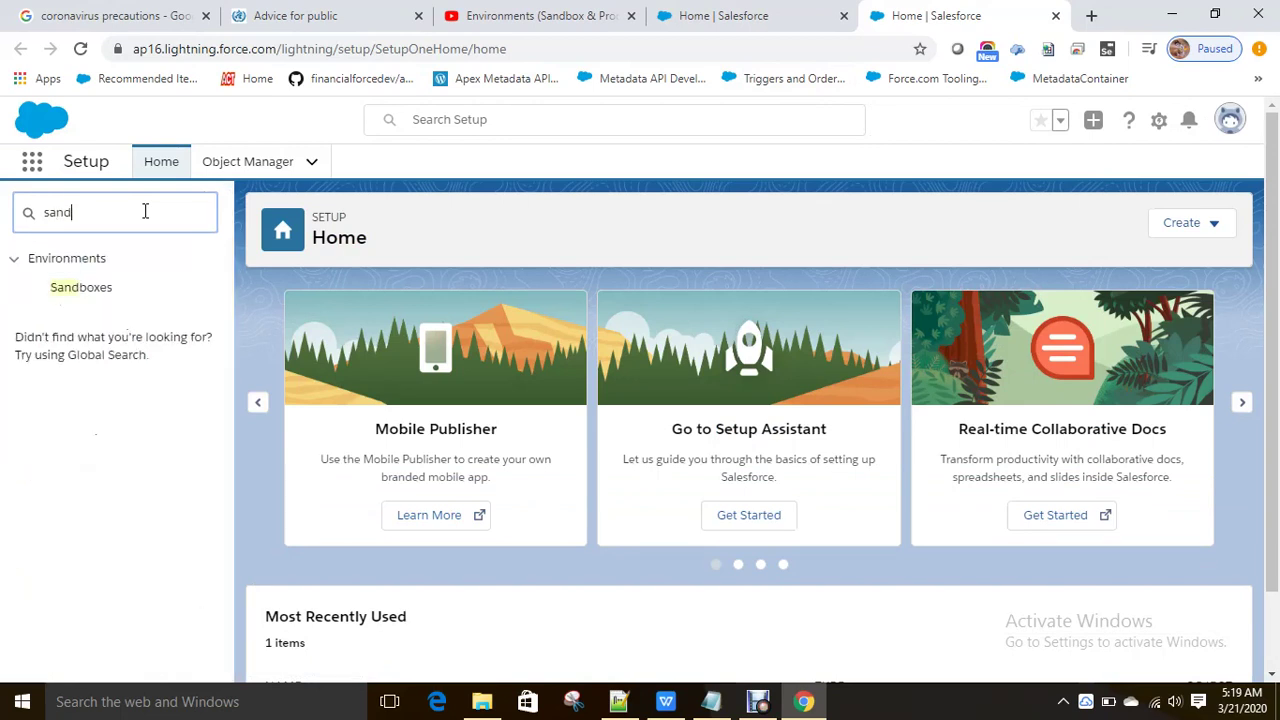
{"action": "left_click", "coordinate": [123, 291]}
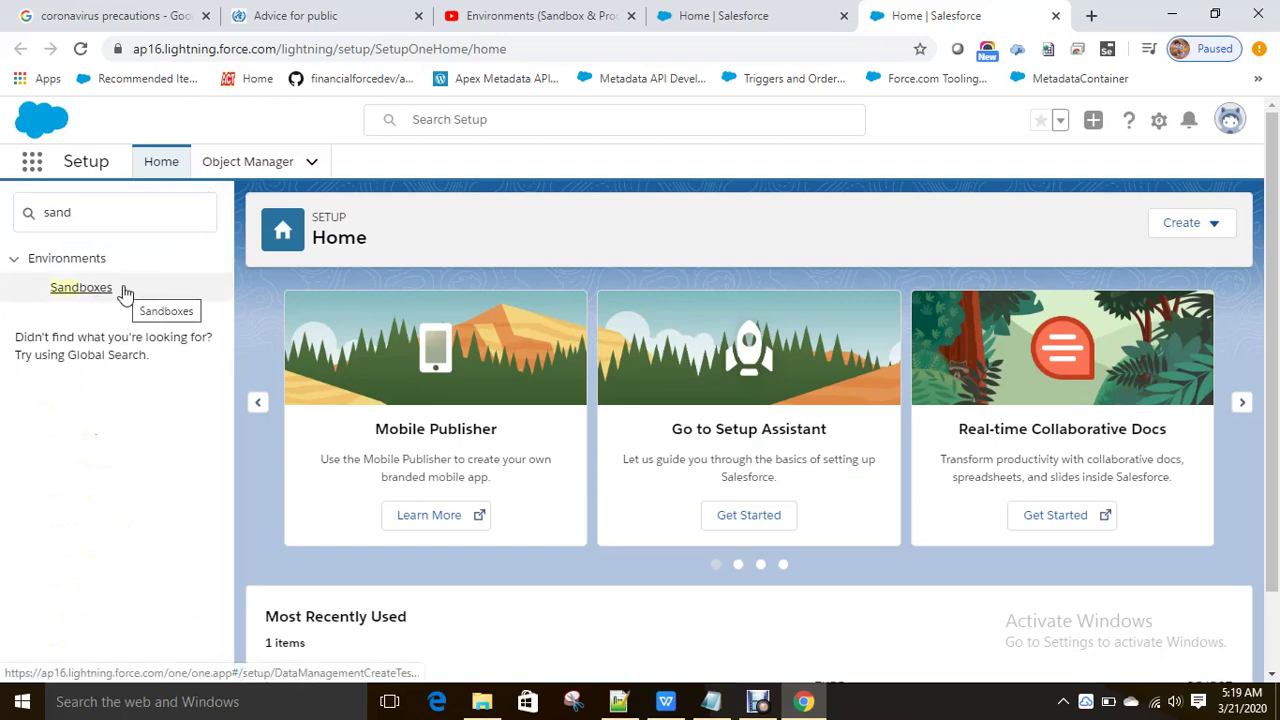
{"action": "left_click", "coordinate": [105, 297]}
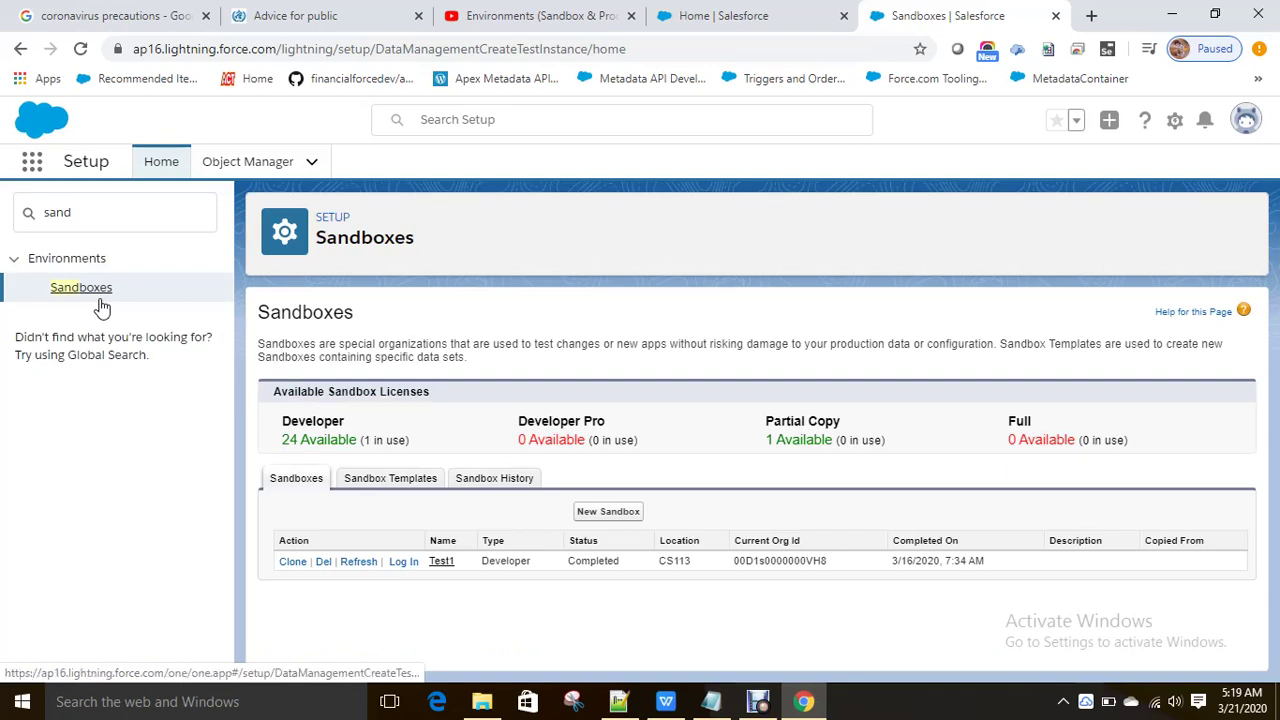
{"action": "left_click_drag", "start_coordinate": [478, 362], "coordinate": [250, 343]}
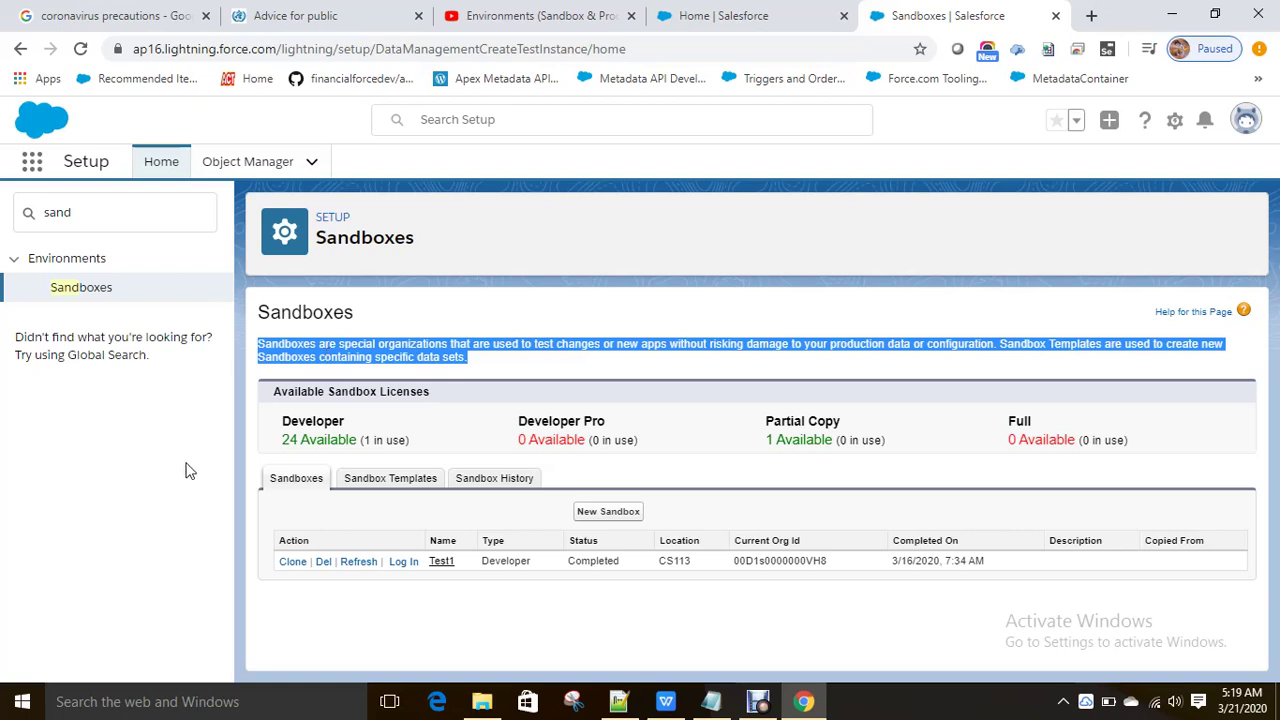
{"action": "left_click_drag", "start_coordinate": [284, 440], "coordinate": [404, 434]}
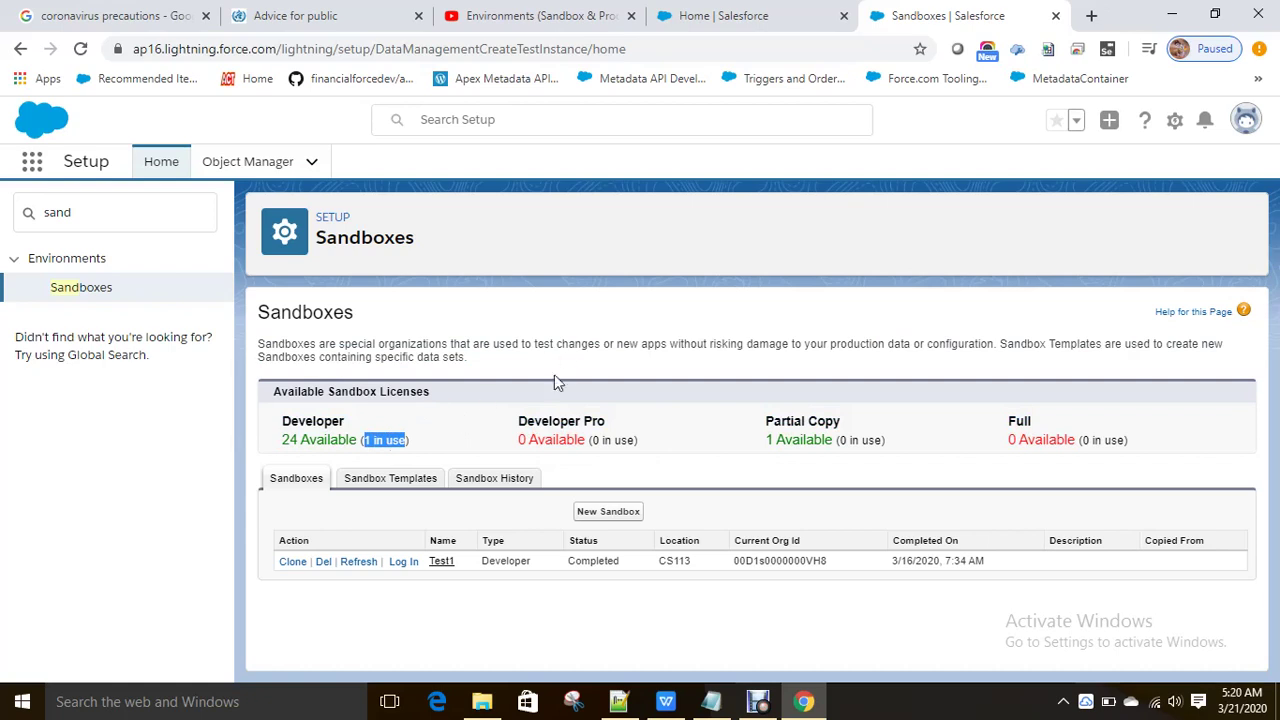
{"action": "left_click", "coordinate": [573, 424]}
{"action": "left_click_drag", "start_coordinate": [514, 421], "coordinate": [606, 441]}
{"action": "left_click", "coordinate": [766, 451]}
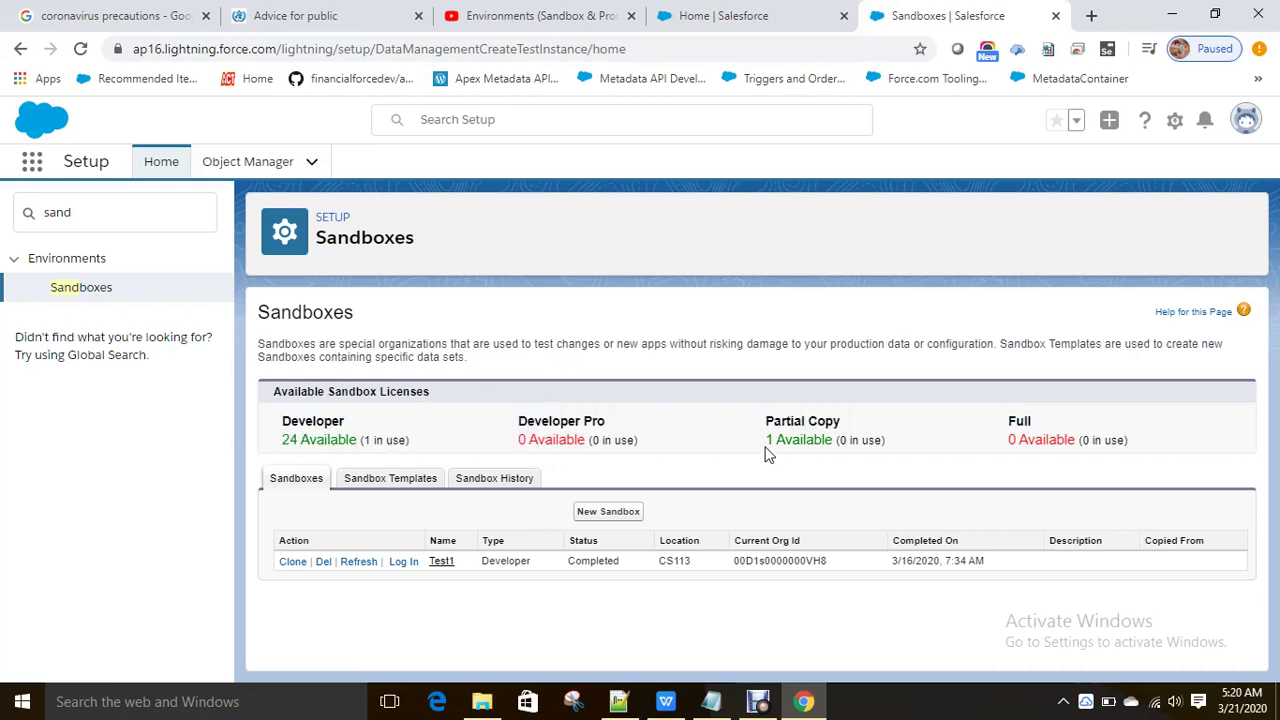
{"action": "left_click_drag", "start_coordinate": [766, 441], "coordinate": [852, 441]}
{"action": "left_click", "coordinate": [1020, 438]}
{"action": "left_click_drag", "start_coordinate": [1020, 440], "coordinate": [1162, 448]}
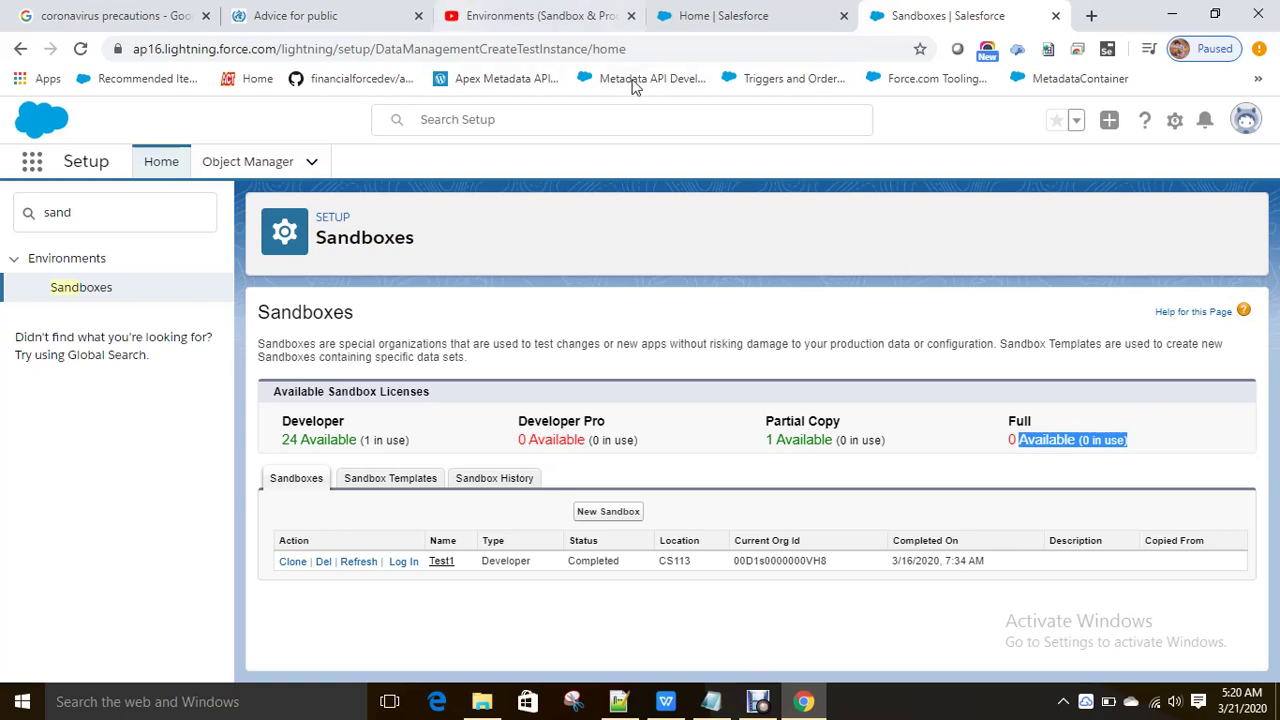
{"action": "left_click", "coordinate": [287, 484]}
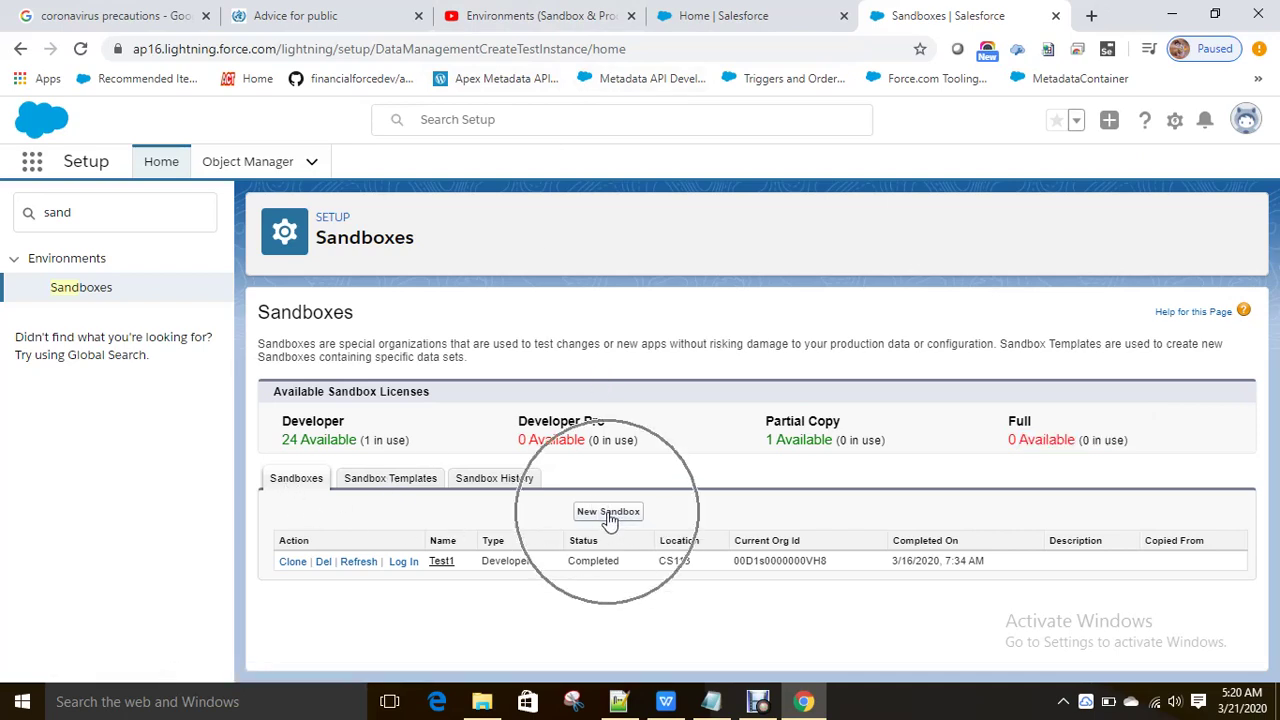
{"action": "left_click", "coordinate": [424, 484]}
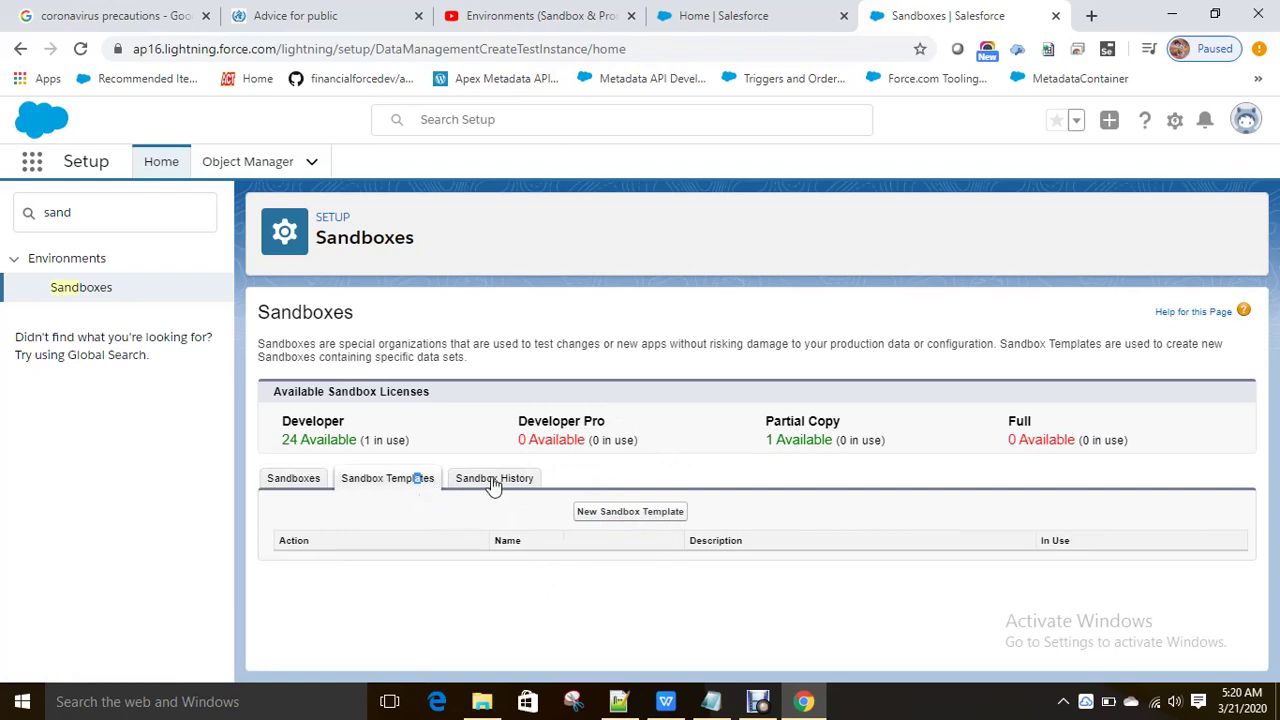
{"action": "left_click", "coordinate": [492, 481]}
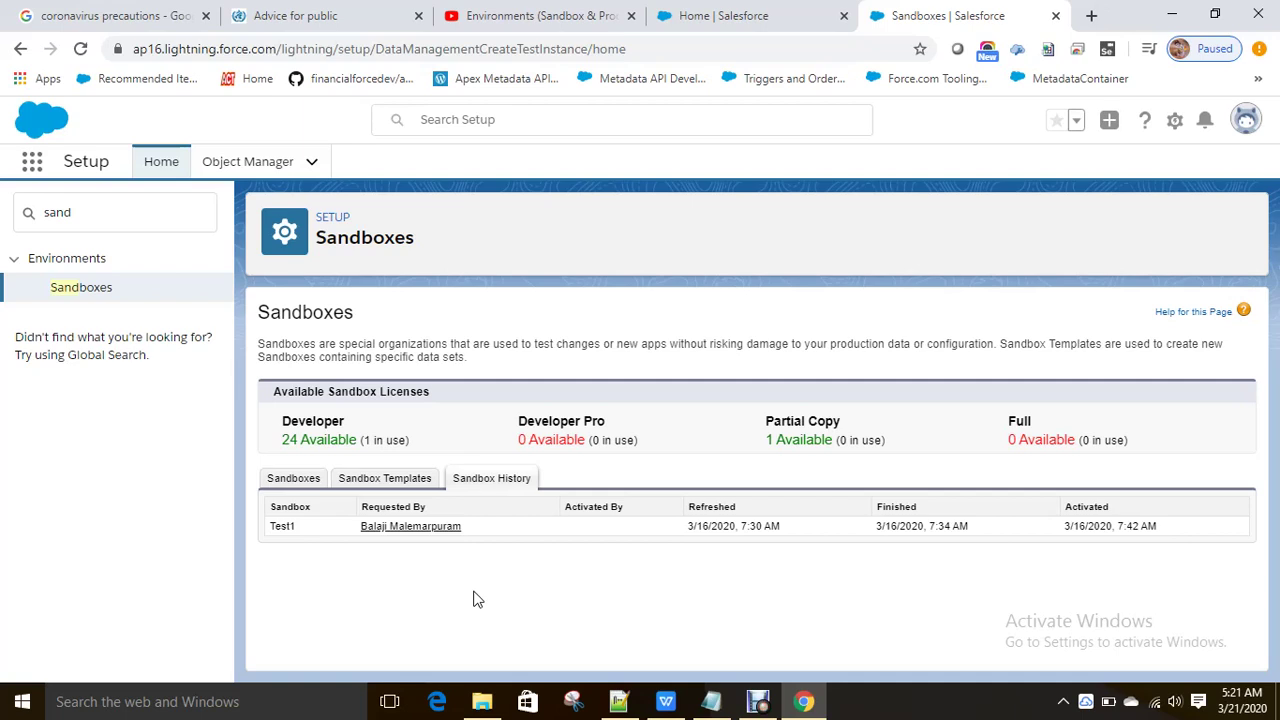
{"action": "left_click", "coordinate": [302, 482]}
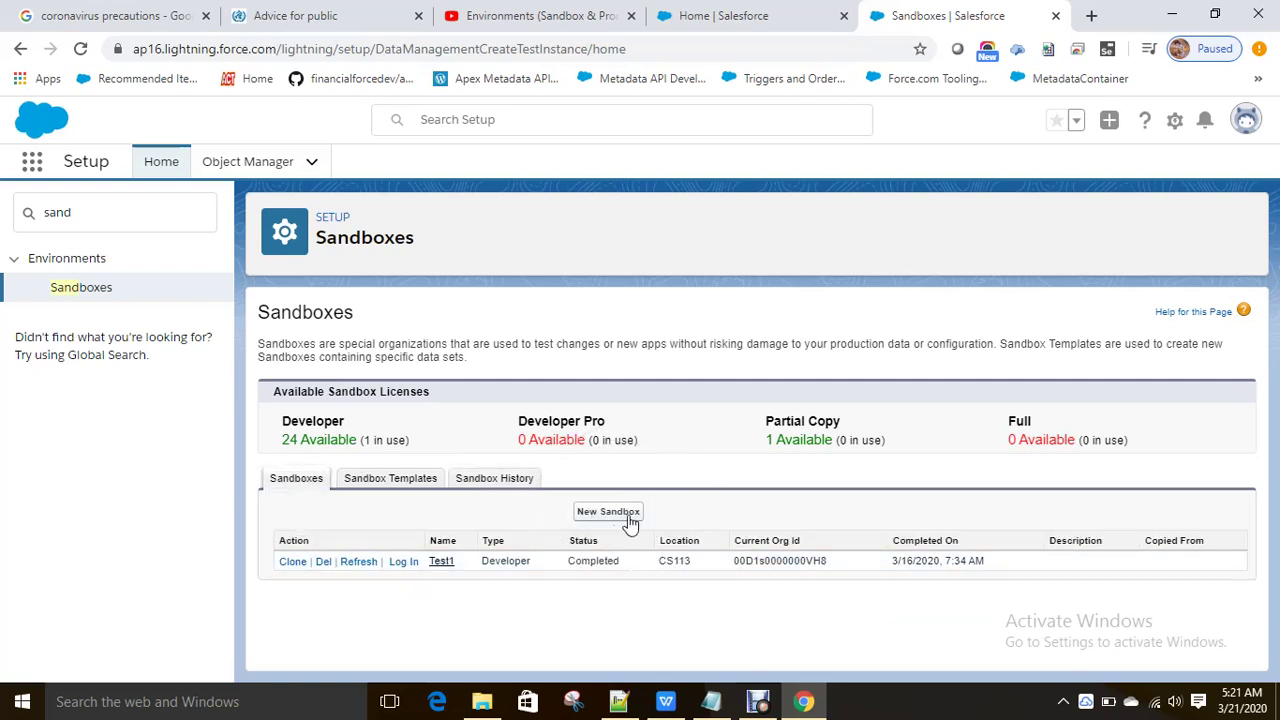
- Start a new sandbox and name it MyDev
{"action": "left_click", "coordinate": [505, 593]}
{"action": "left_click", "coordinate": [647, 531]}
{"action": "left_click", "coordinate": [624, 527]}
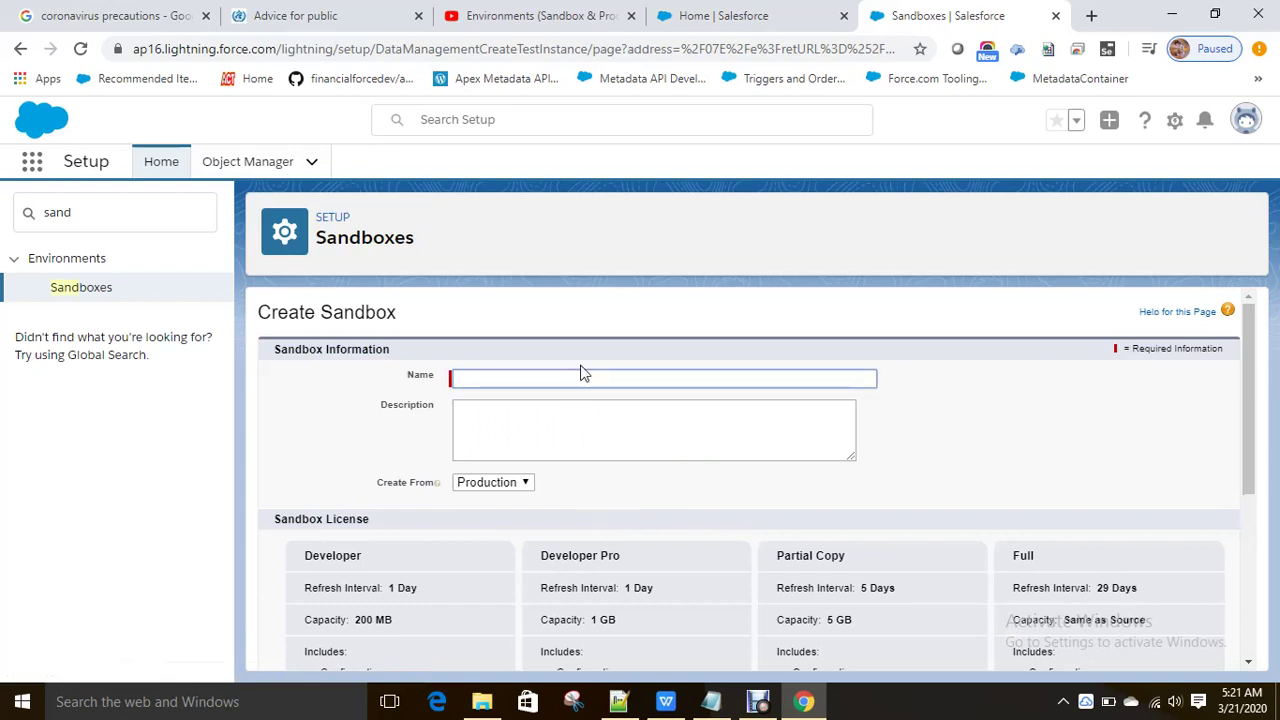
{"action": "type", "text": "My"}
{"action": "key", "text": "BackSpace"}
{"action": "key", "text": "BackSpace"}
{"action": "type", "text": "MyDev"}
- Describe it as 'This Sandbox will be used for development of Salesforce Techbook Project'
{"action": "left_click", "coordinate": [575, 416]}
{"action": "type", "text": "I"}
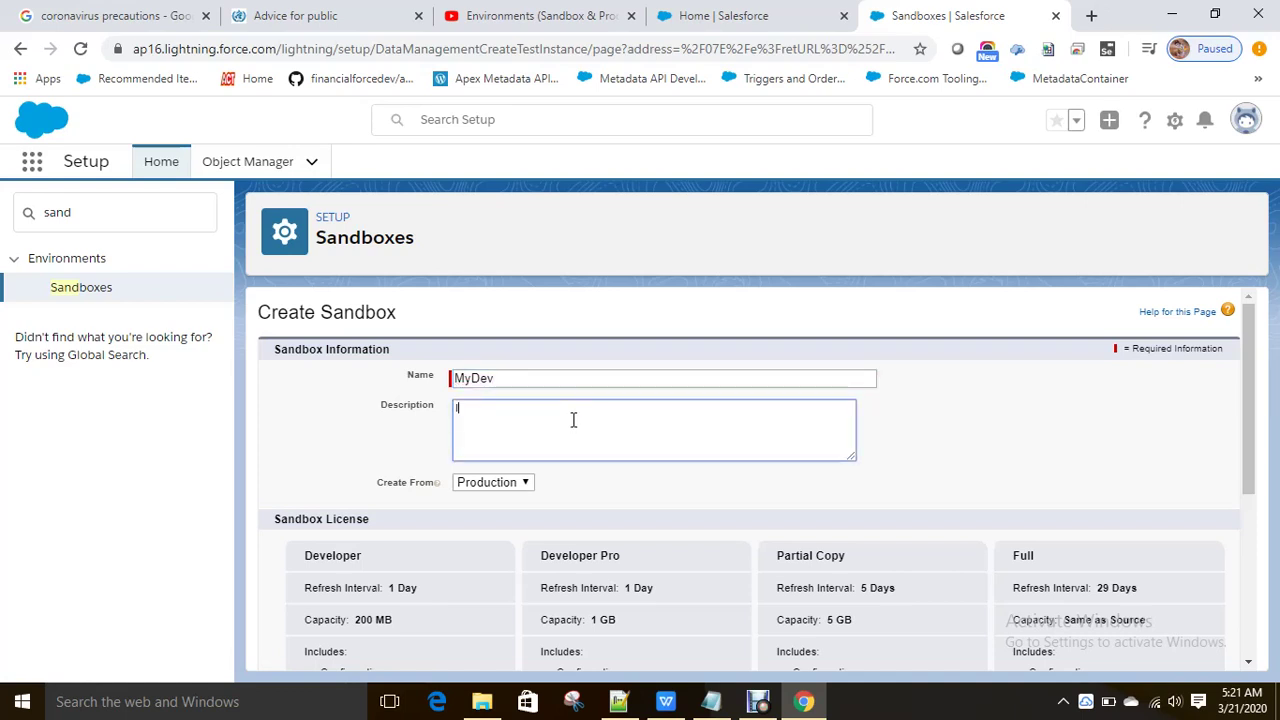
{"action": "type", "text": "t is"}
{"action": "key", "text": "BackSpace"}
{"action": "key", "text": "BackSpace"}
{"action": "type", "text": "Ins"}
{"action": "key", "text": "BackSpace"}
{"action": "key", "text": "BackSpace"}
{"action": "key", "text": "BackSpace"}
{"action": "type", "text": "This Sandbox"}
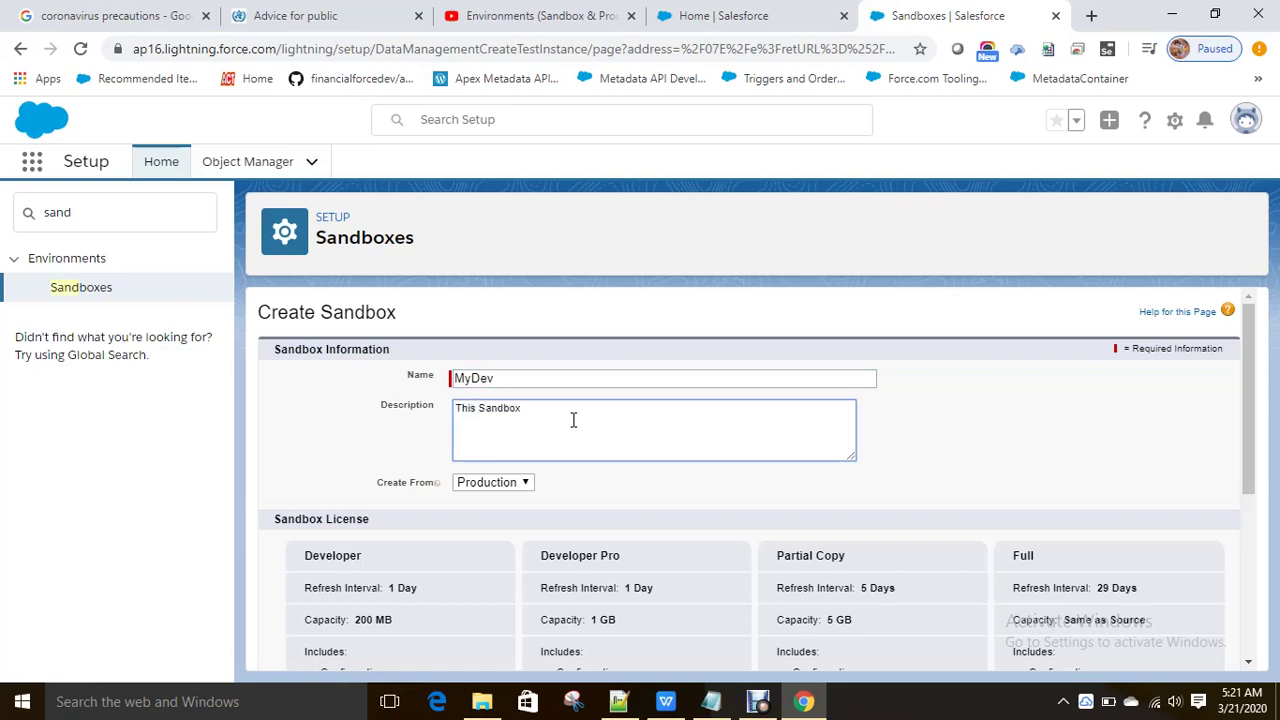
{"action": "type", "text": " will be used for development"}
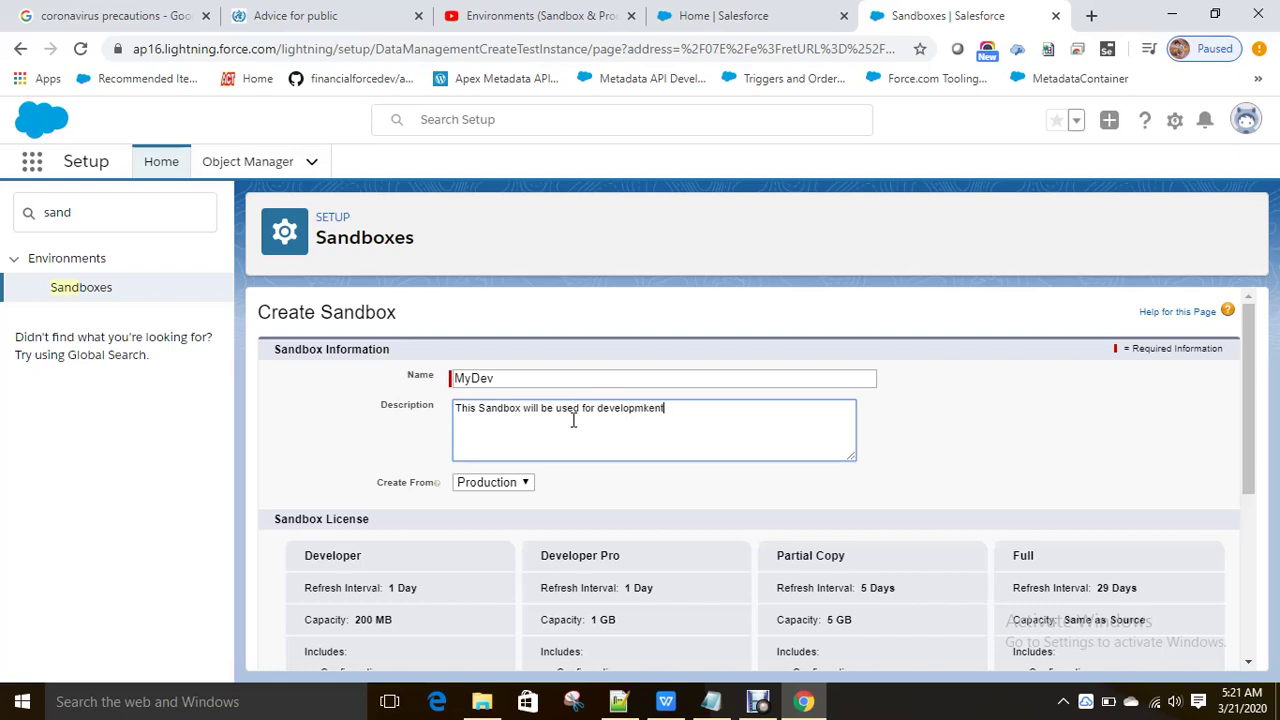
{"action": "key", "text": "BackSpace"}
{"action": "key", "text": "BackSpace"}
{"action": "key", "text": "BackSpace"}
{"action": "type", "text": "k"}
{"action": "key", "text": "BackSpace"}
{"action": "type", "text": "ent of Salesforce Techbook Project"}
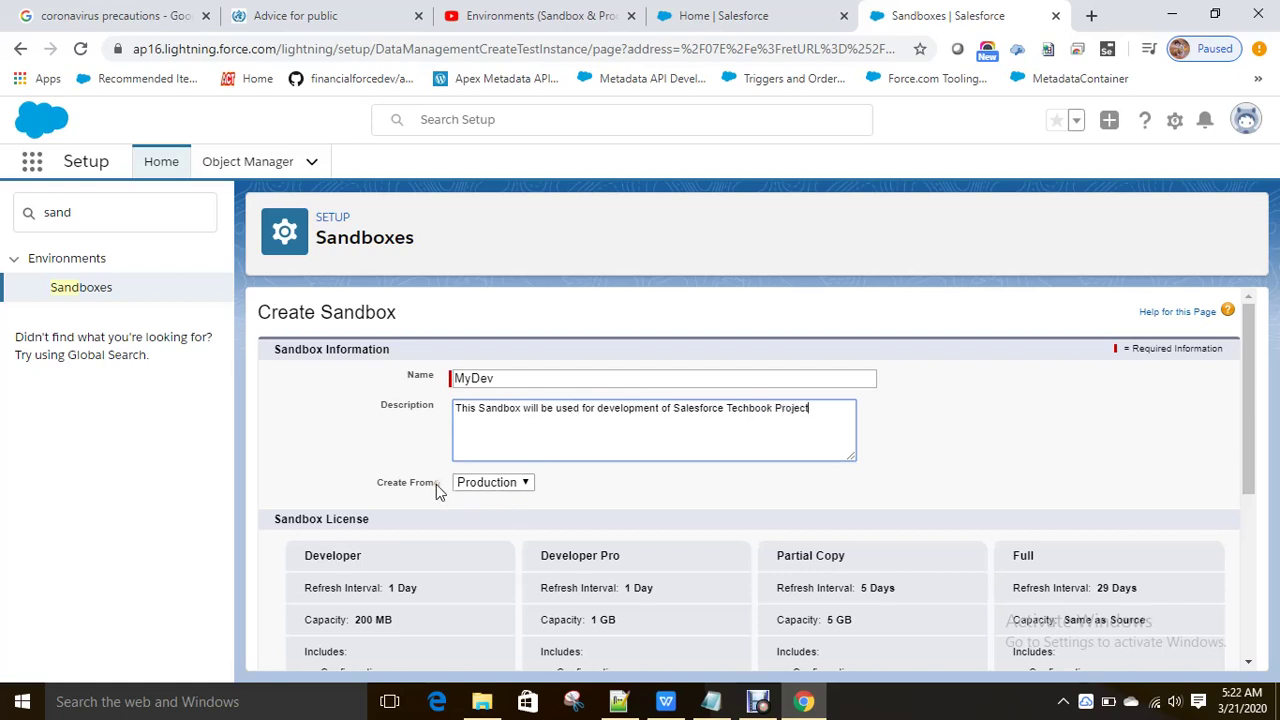
- Check the Create From source list, keeping it set to Production
{"action": "mouse_move", "coordinate": [437, 488]}
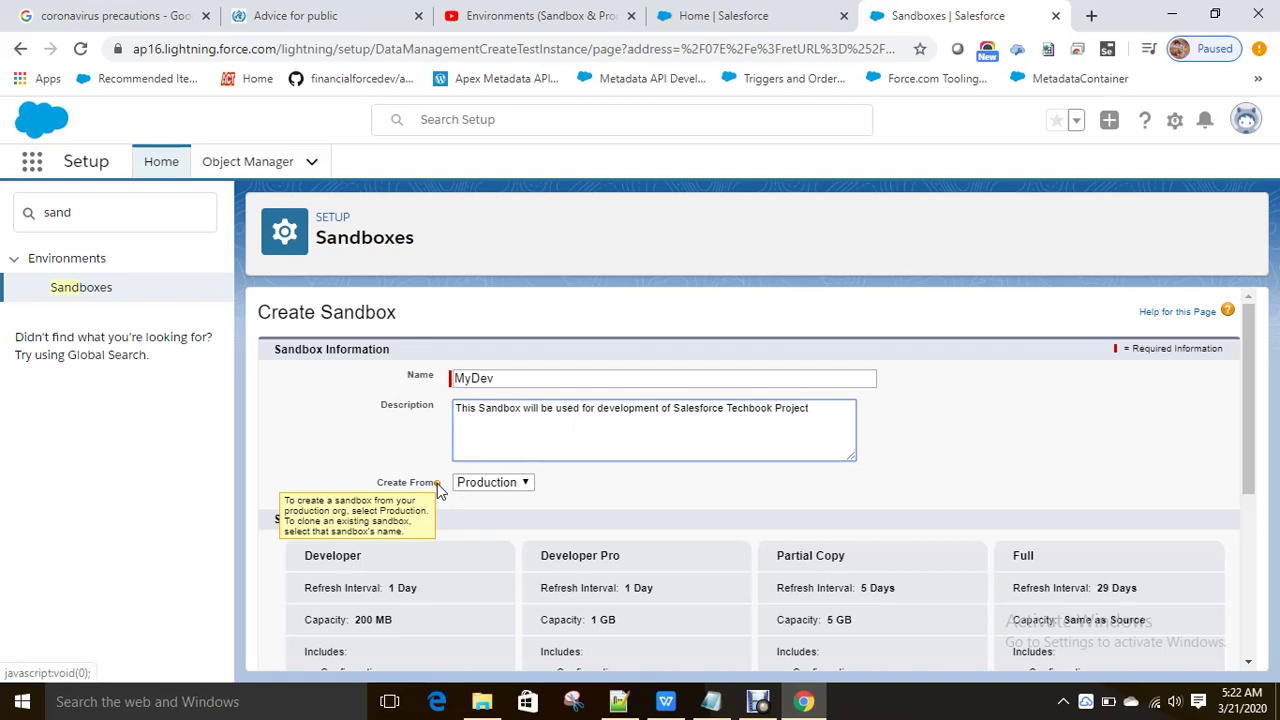
{"action": "left_click", "coordinate": [522, 483]}
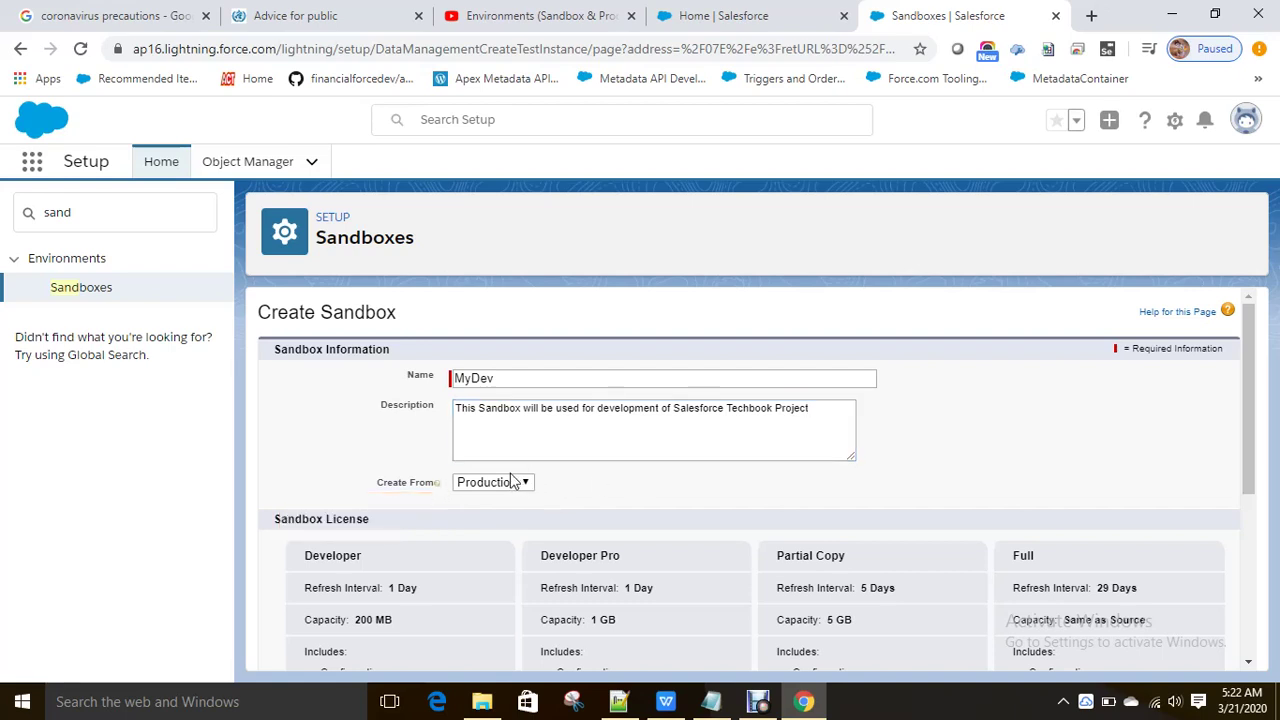
{"action": "left_click", "coordinate": [520, 486]}
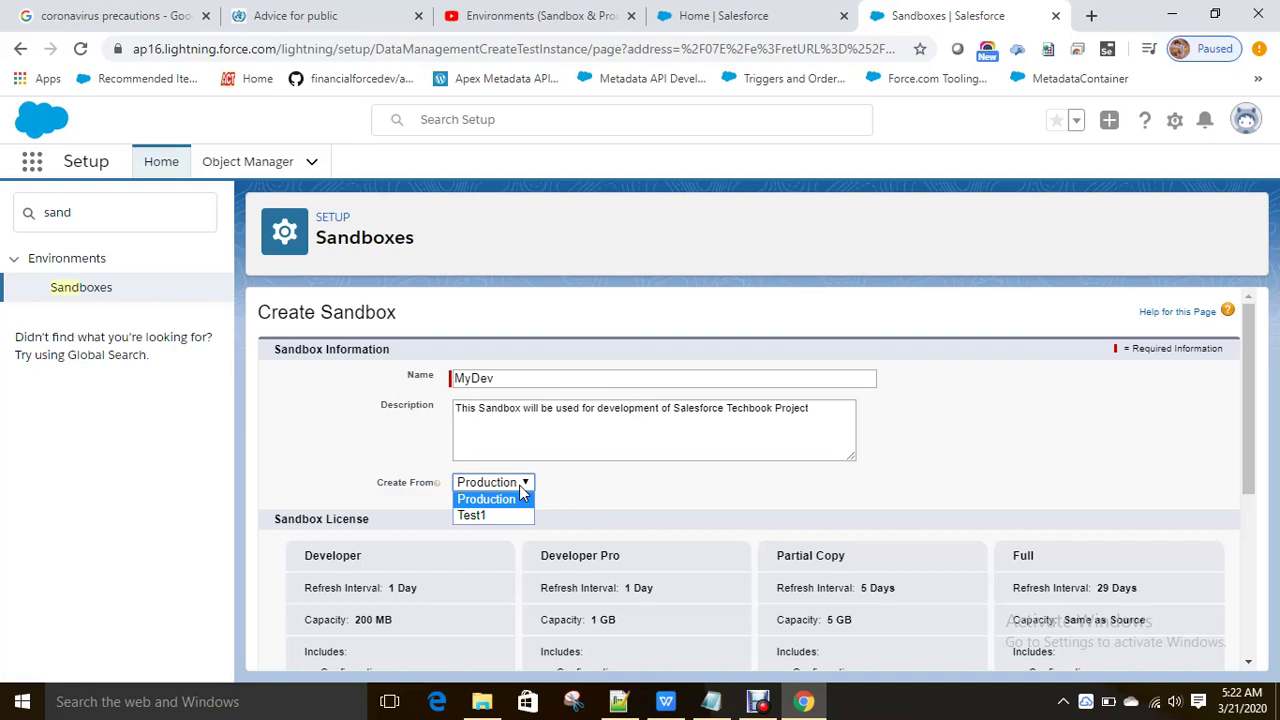
{"action": "left_click", "coordinate": [500, 498]}
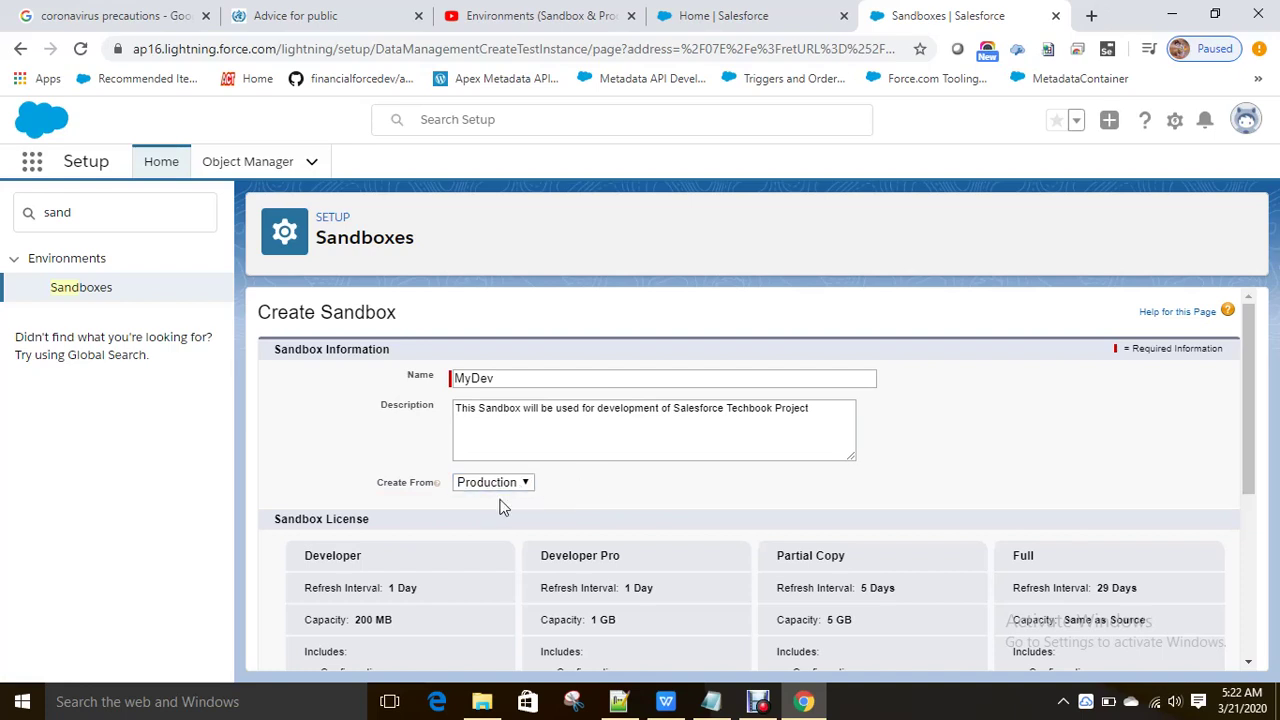
{"action": "scroll", "coordinate": [506, 354], "scroll_direction": "down", "scroll_amount": 1}
{"action": "scroll", "coordinate": [553, 390], "scroll_direction": "down", "scroll_amount": 2}
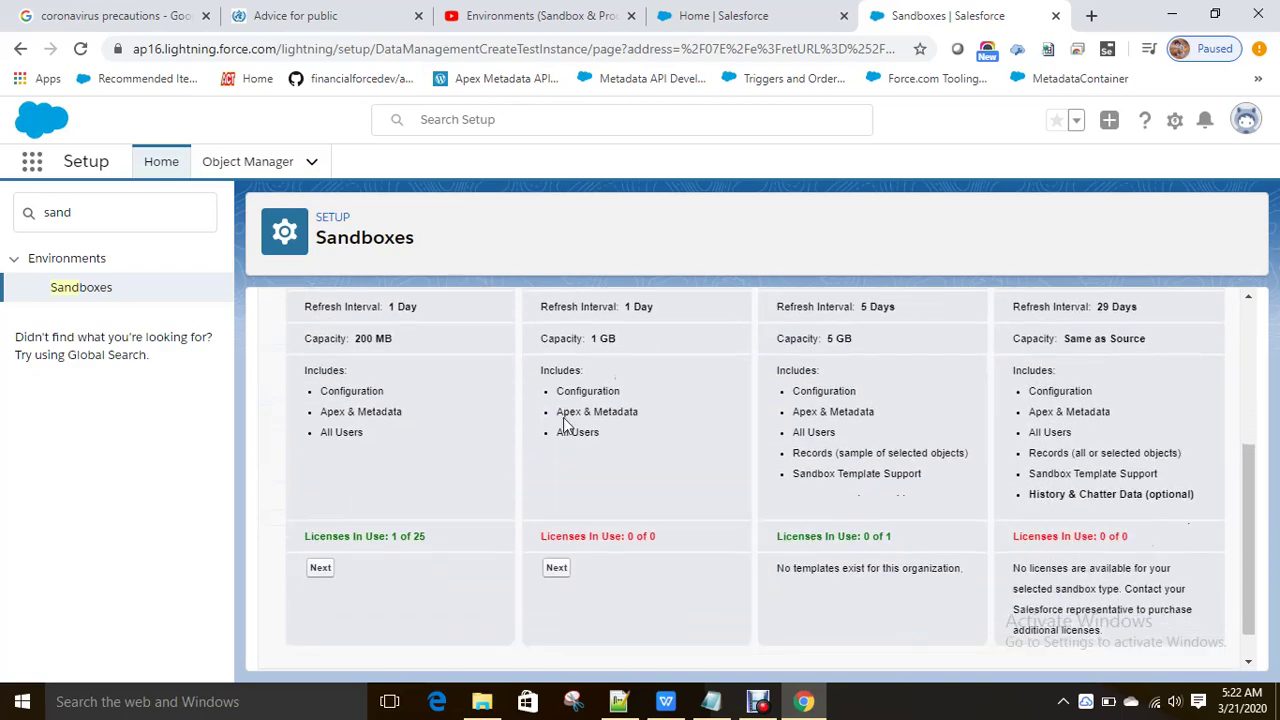
{"action": "scroll", "coordinate": [481, 486], "scroll_direction": "up", "scroll_amount": 1}
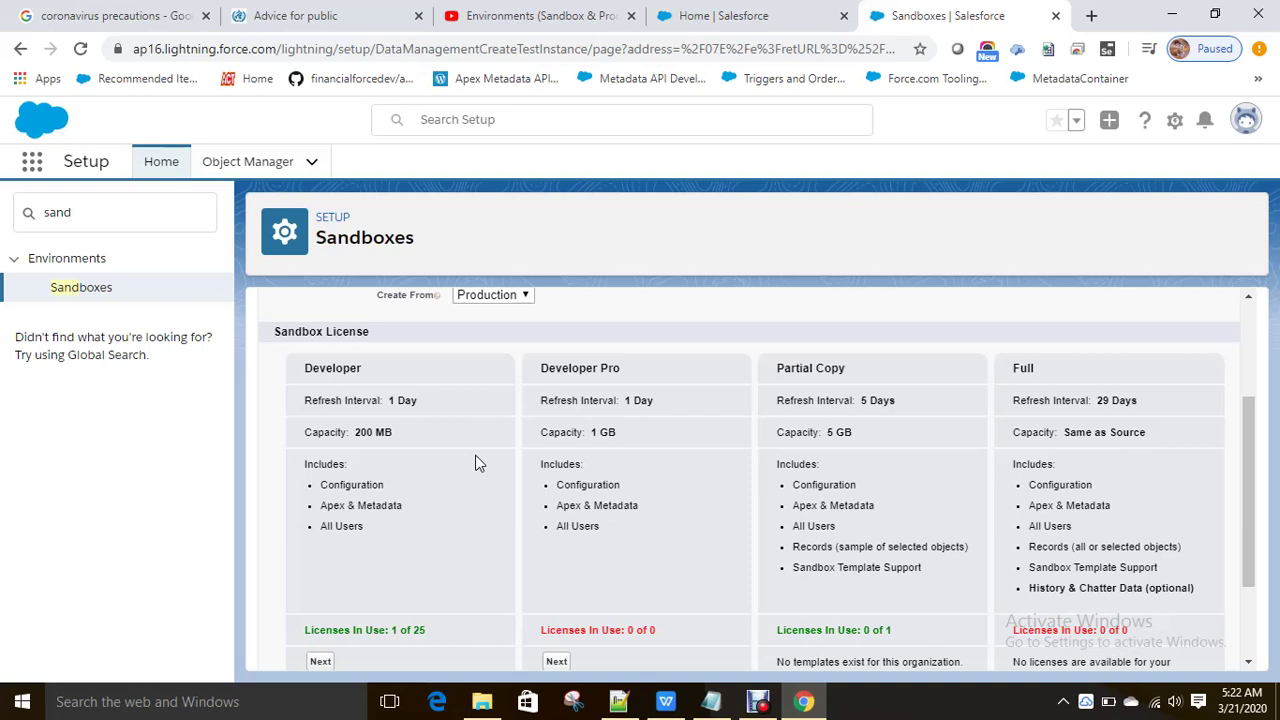
{"action": "scroll", "coordinate": [508, 500], "scroll_direction": "down", "scroll_amount": 1}
{"action": "left_click_drag", "start_coordinate": [321, 391], "coordinate": [322, 450]}
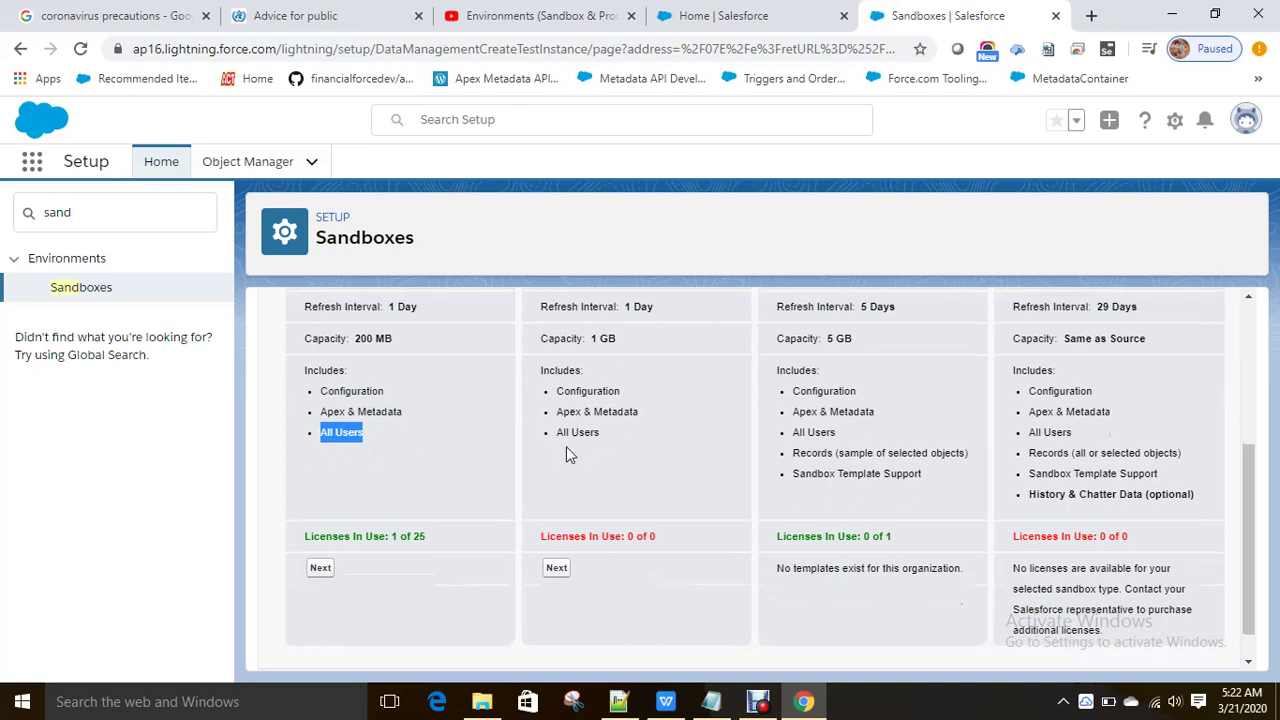
{"action": "left_click_drag", "start_coordinate": [552, 391], "coordinate": [628, 393]}
{"action": "scroll", "coordinate": [603, 434], "scroll_direction": "up", "scroll_amount": 1}
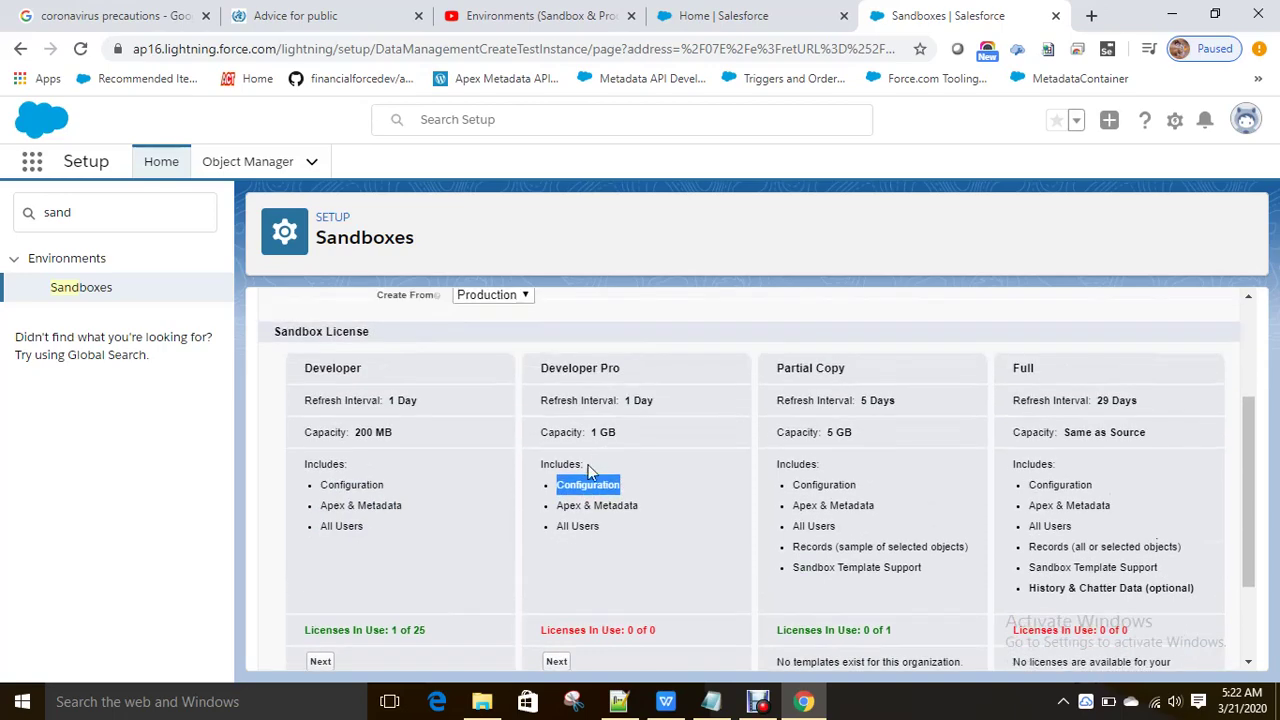
{"action": "left_click_drag", "start_coordinate": [555, 367], "coordinate": [868, 371]}
{"action": "left_click", "coordinate": [795, 373]}
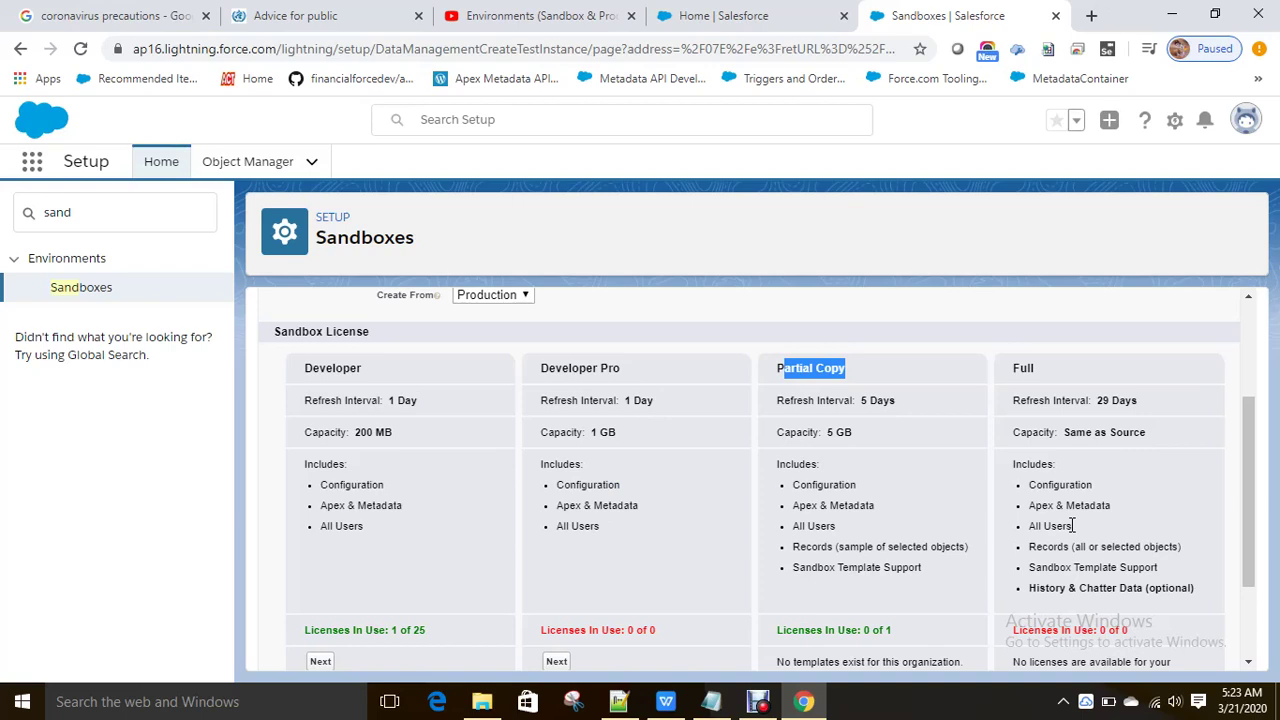
{"action": "left_click_drag", "start_coordinate": [1014, 400], "coordinate": [1176, 395]}
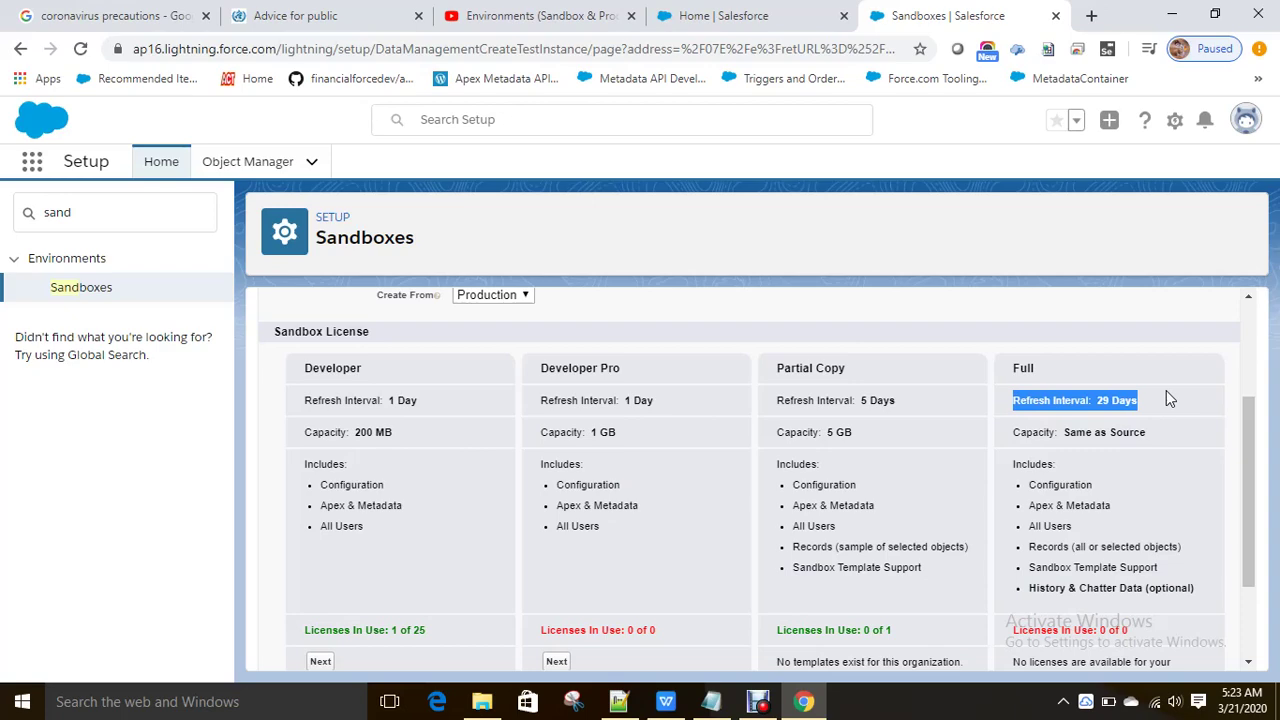
{"action": "scroll", "coordinate": [1160, 447], "scroll_direction": "down", "scroll_amount": 1}
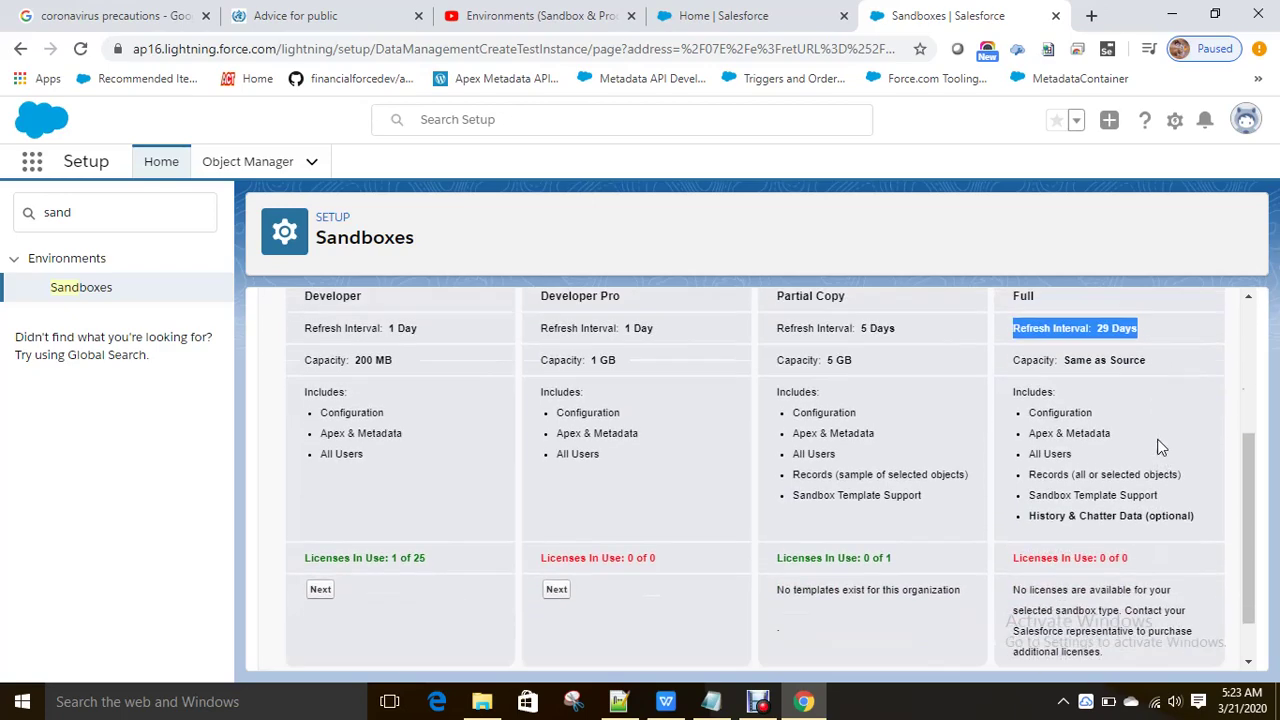
{"action": "scroll", "coordinate": [1160, 447], "scroll_direction": "up", "scroll_amount": 1}
{"action": "left_click_drag", "start_coordinate": [537, 432], "coordinate": [627, 437]}
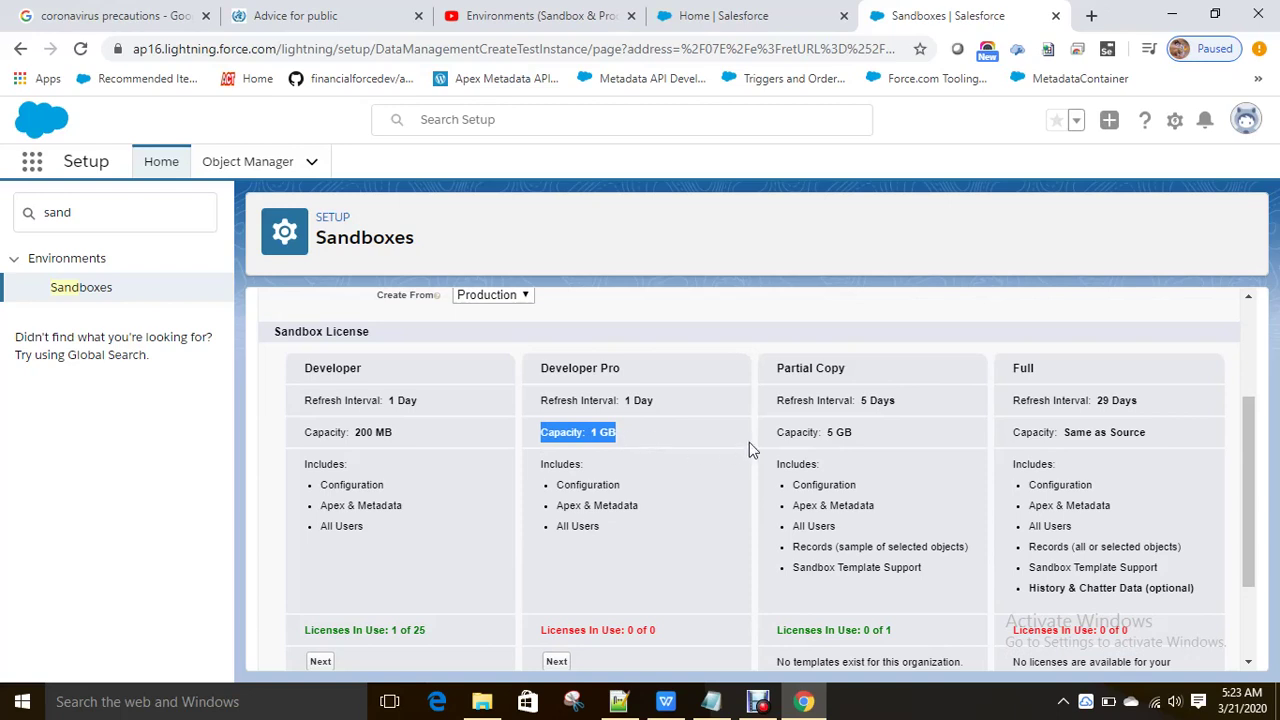
{"action": "double_click", "coordinate": [803, 436]}
{"action": "left_click", "coordinate": [1062, 432]}
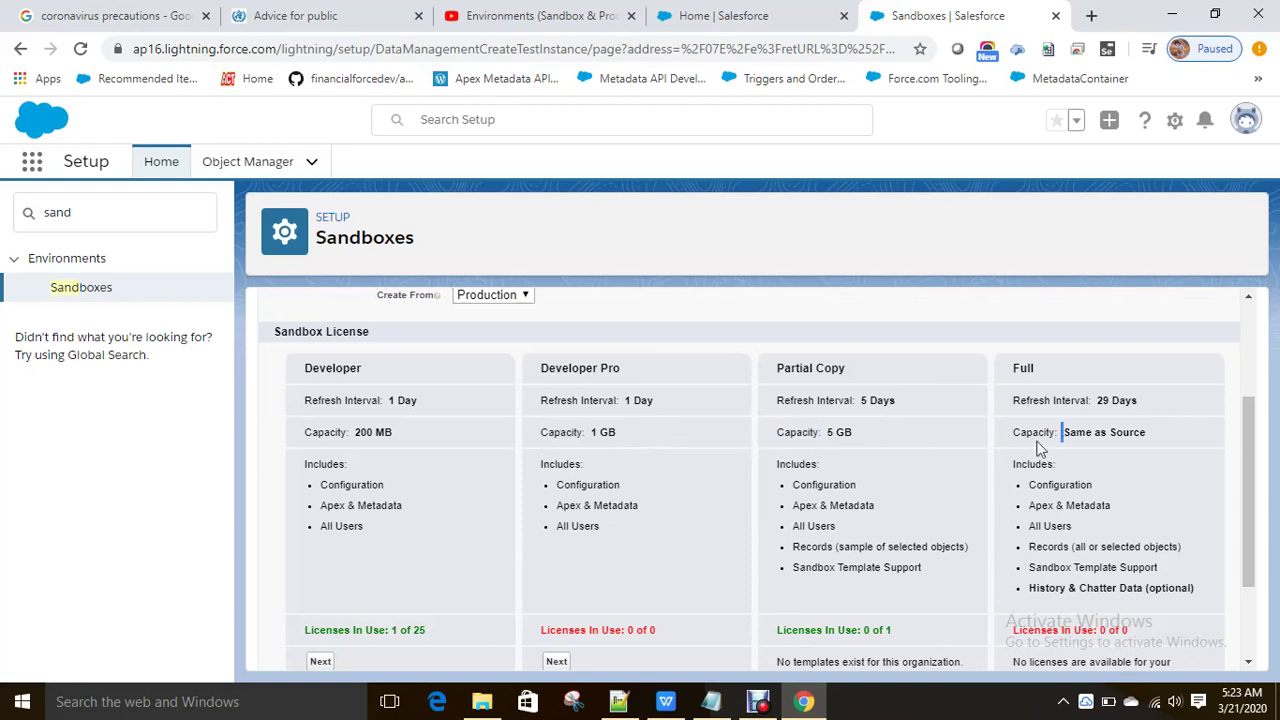
{"action": "left_click_drag", "start_coordinate": [1094, 432], "coordinate": [1160, 438]}
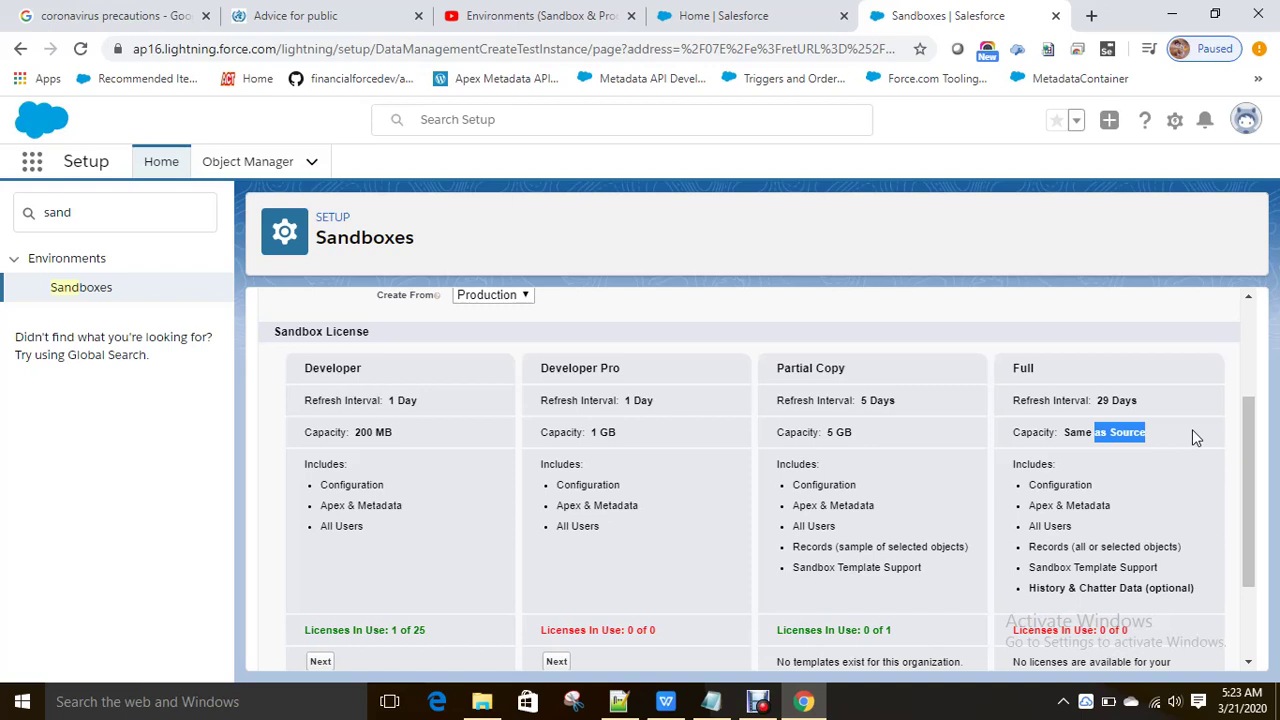
{"action": "double_click", "coordinate": [1064, 484]}
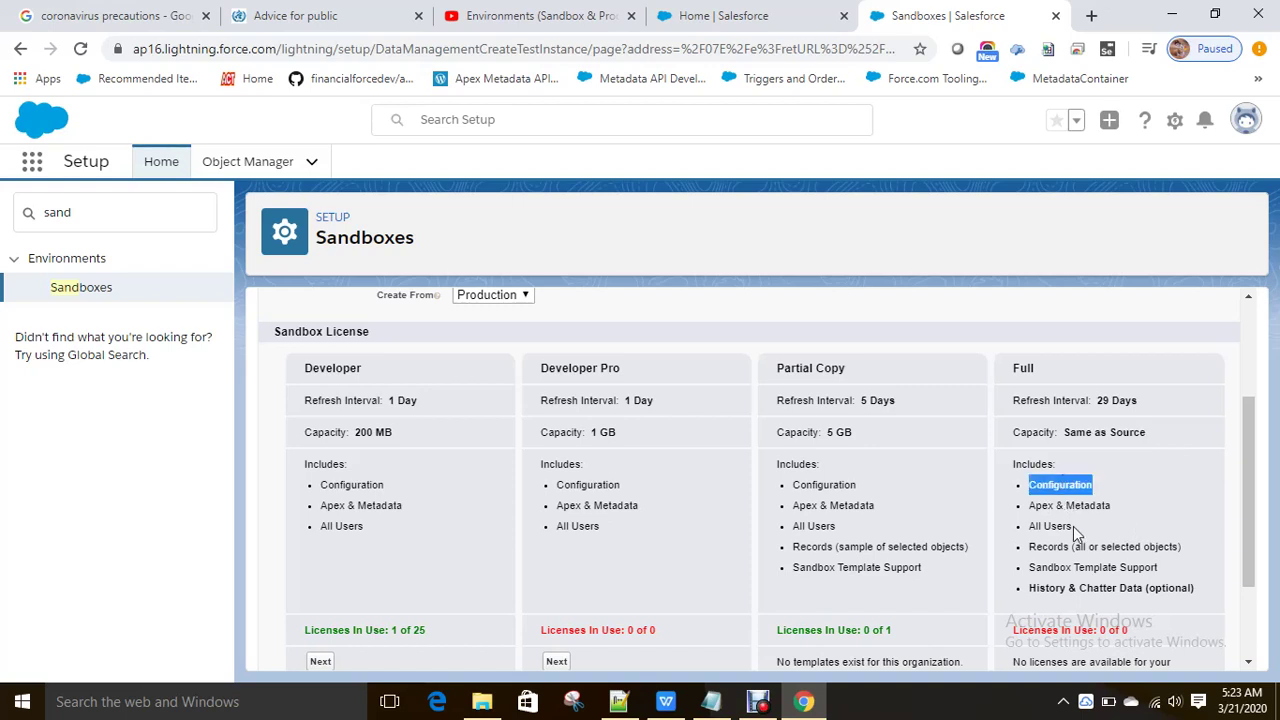
{"action": "left_click_drag", "start_coordinate": [1071, 527], "coordinate": [1190, 558]}
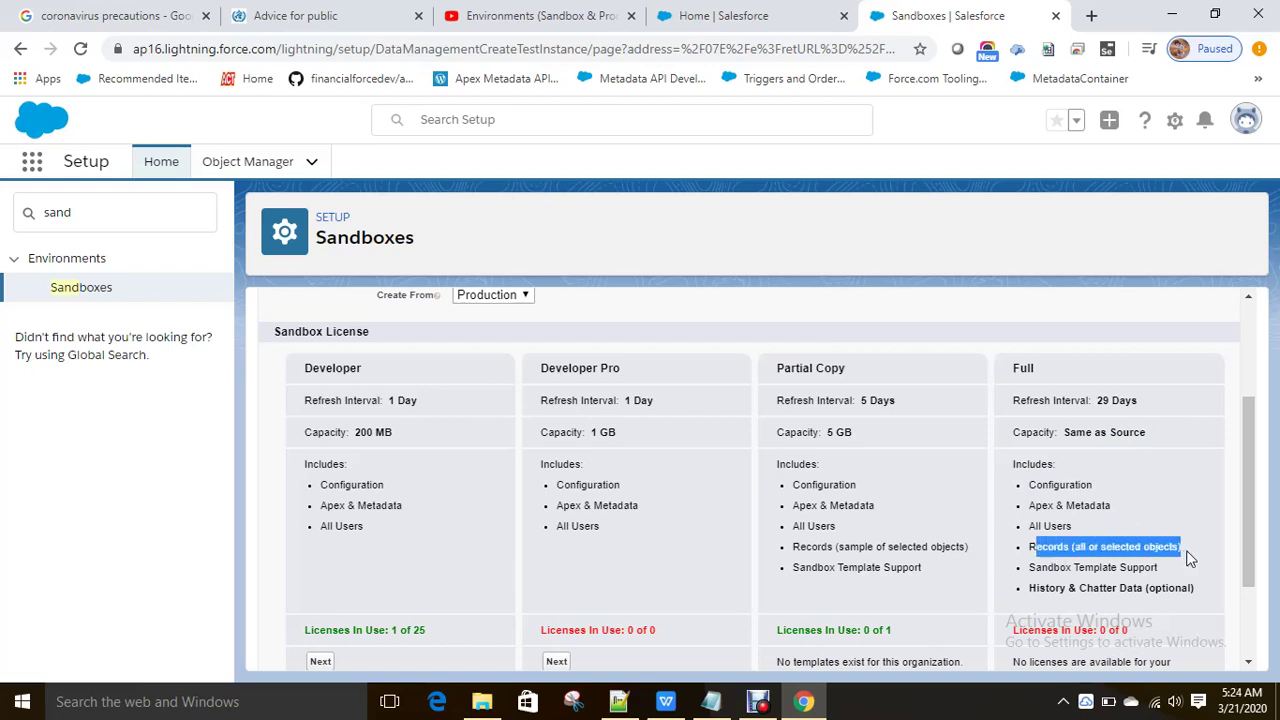
{"action": "left_click", "coordinate": [1125, 590]}
{"action": "mouse_move", "coordinate": [1034, 567]}
{"action": "left_mouse_down"}
{"action": "mouse_move", "coordinate": [1064, 562]}
{"action": "mouse_move", "coordinate": [1027, 570]}
{"action": "left_mouse_up"}
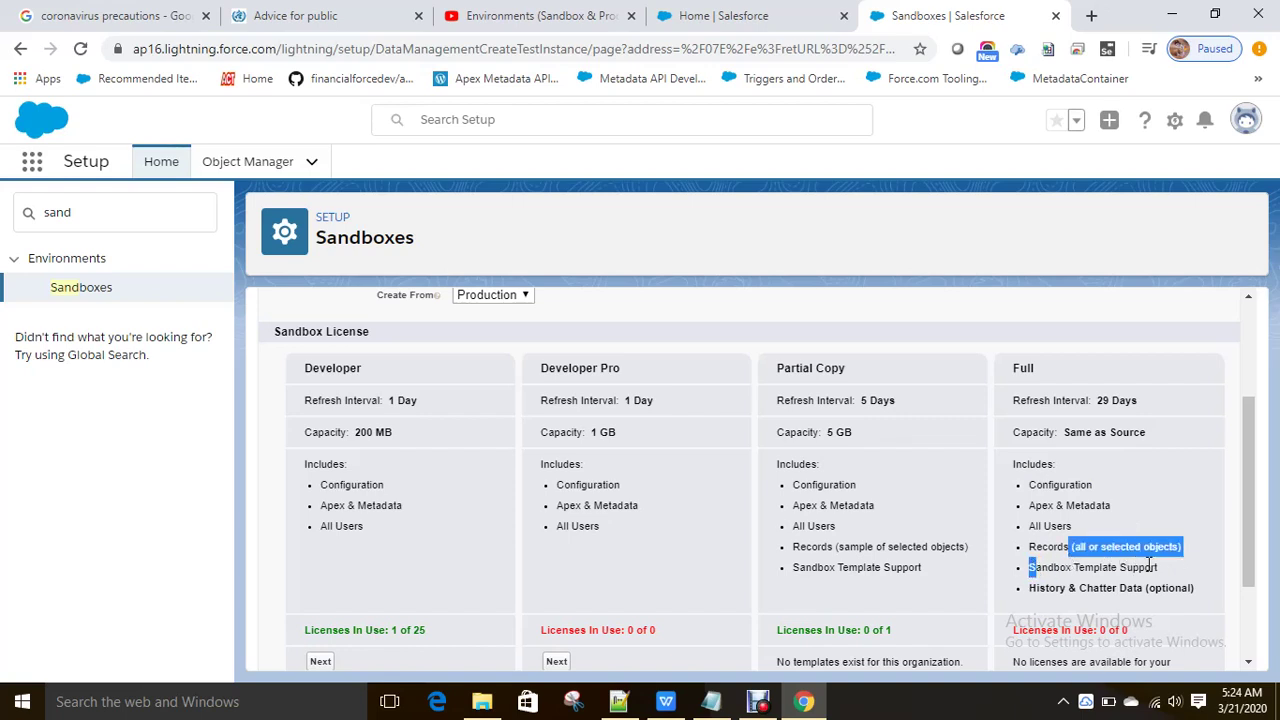
{"action": "left_click_drag", "start_coordinate": [1150, 566], "coordinate": [1196, 600]}
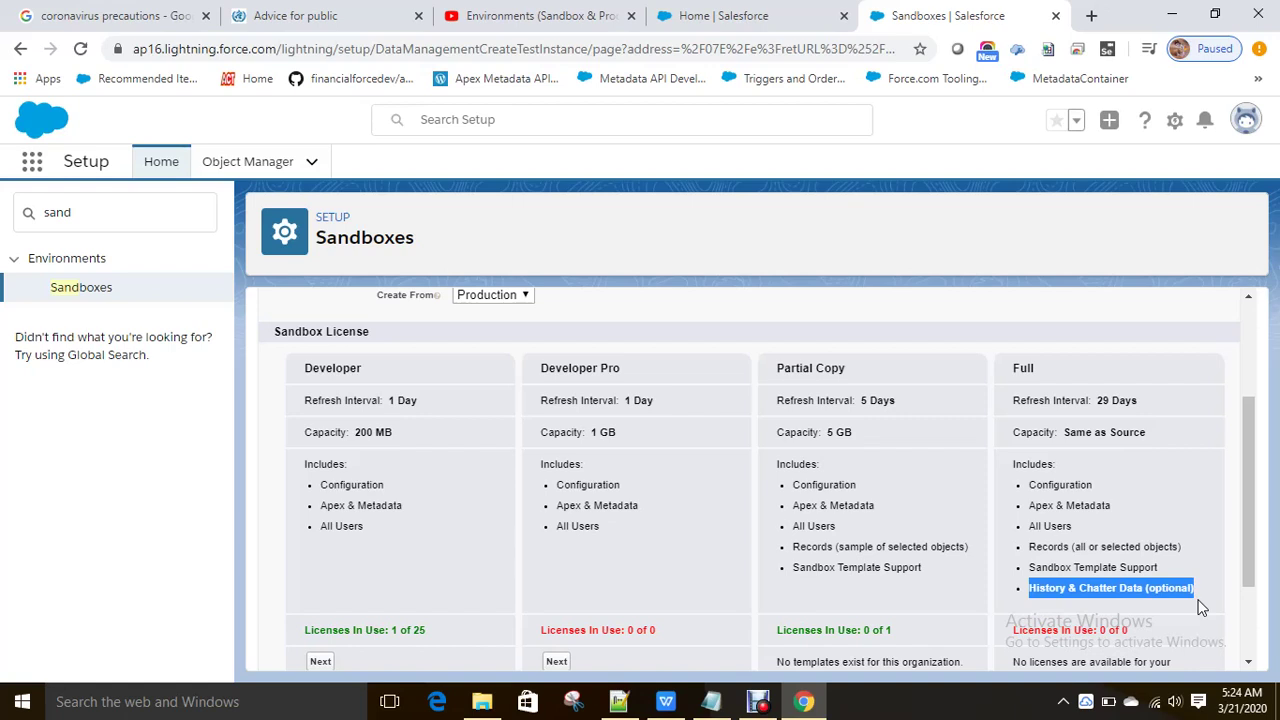
{"action": "scroll", "coordinate": [1205, 608], "scroll_direction": "down", "scroll_amount": 1}
{"action": "left_click_drag", "start_coordinate": [1021, 537], "coordinate": [1204, 544]}
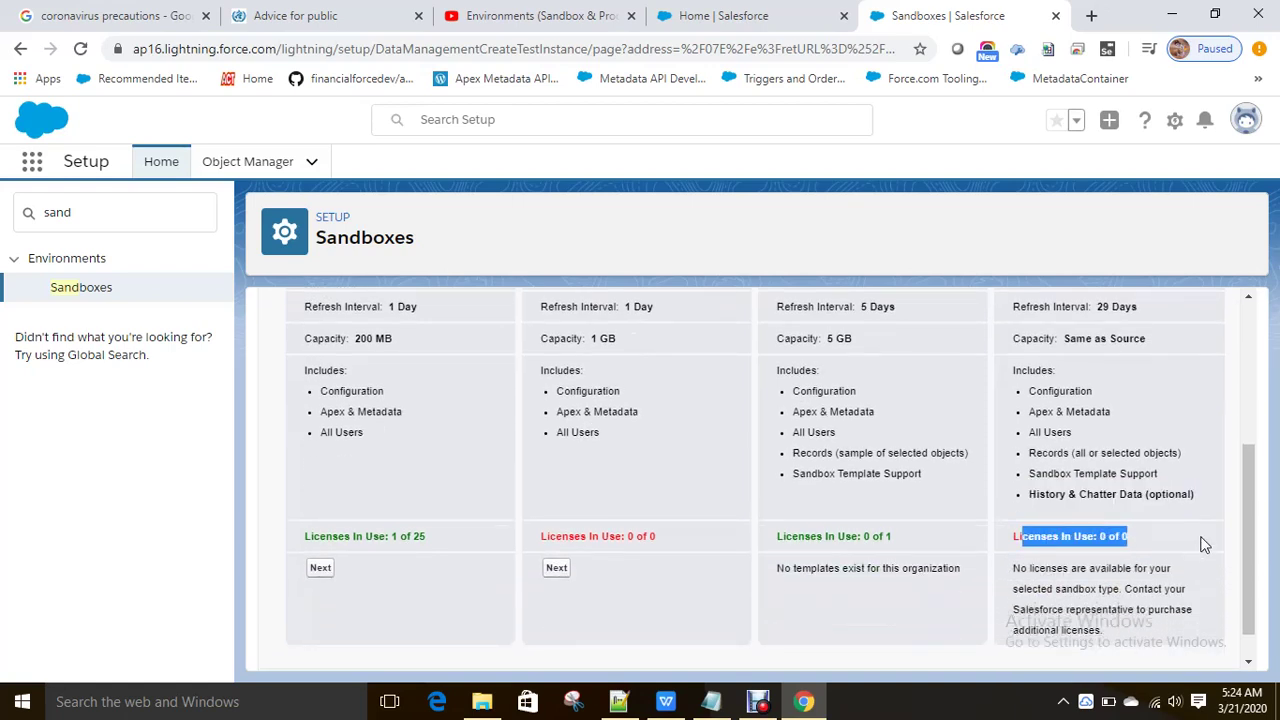
{"action": "scroll", "coordinate": [1200, 543], "scroll_direction": "up", "scroll_amount": 2}
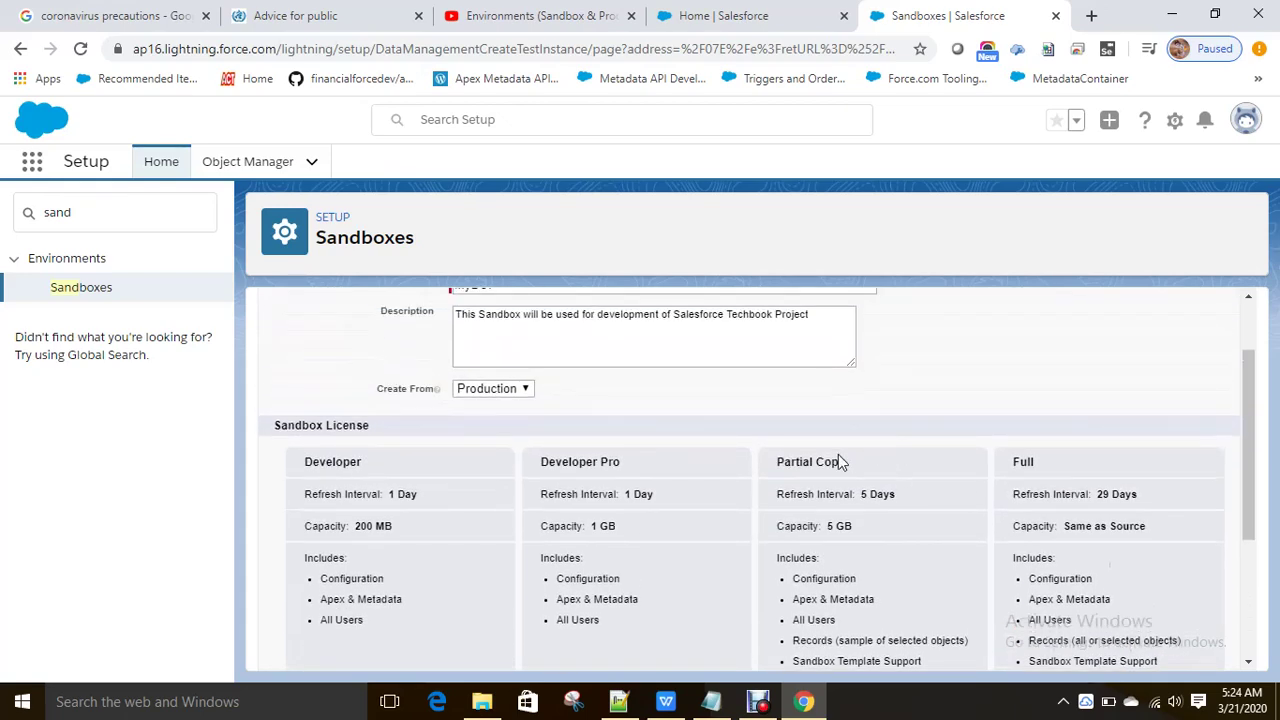
{"action": "left_click_drag", "start_coordinate": [779, 462], "coordinate": [868, 464]}
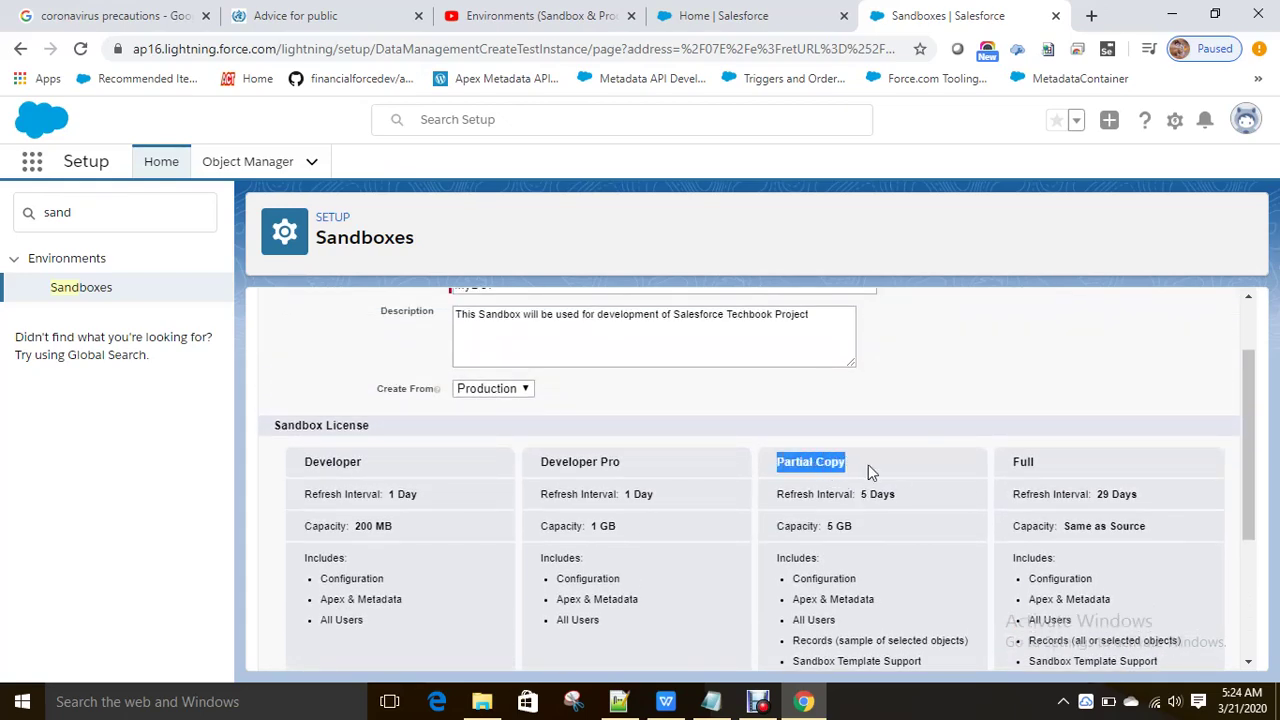
{"action": "scroll", "coordinate": [915, 475], "scroll_direction": "down", "scroll_amount": 1}
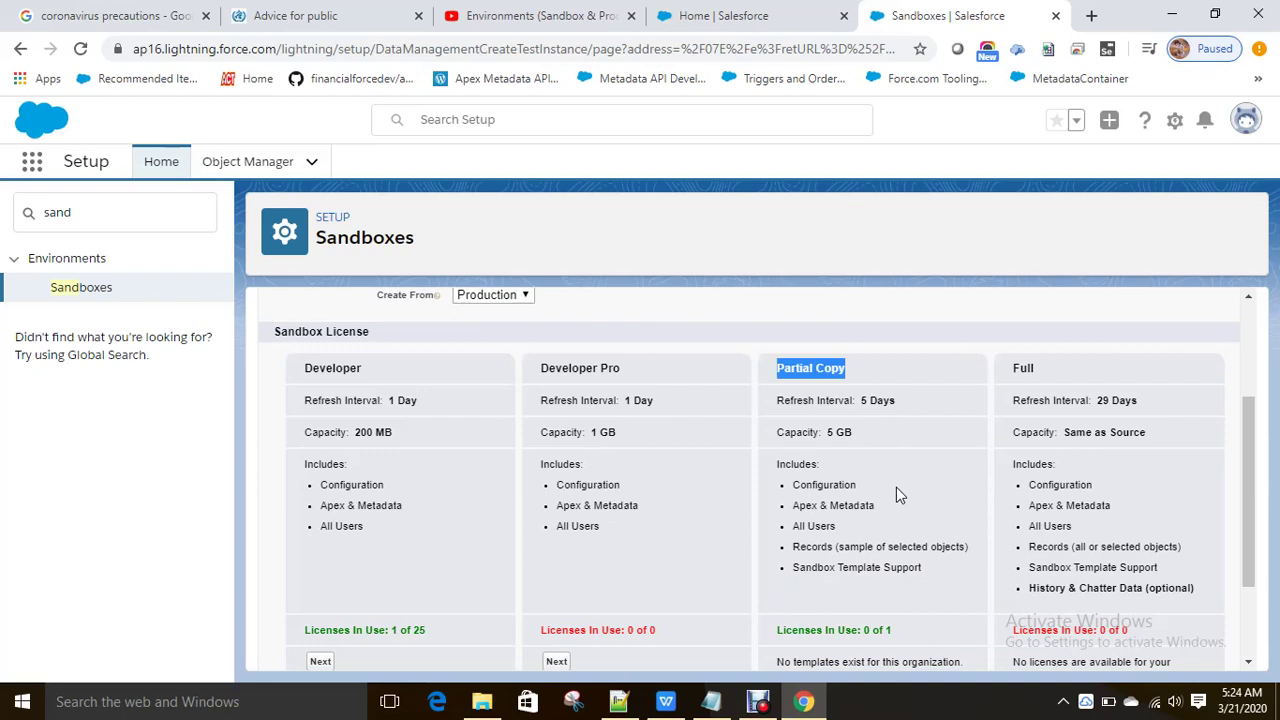
{"action": "left_click", "coordinate": [822, 565]}
{"action": "left_click_drag", "start_coordinate": [800, 568], "coordinate": [920, 595]}
{"action": "left_click", "coordinate": [786, 597]}
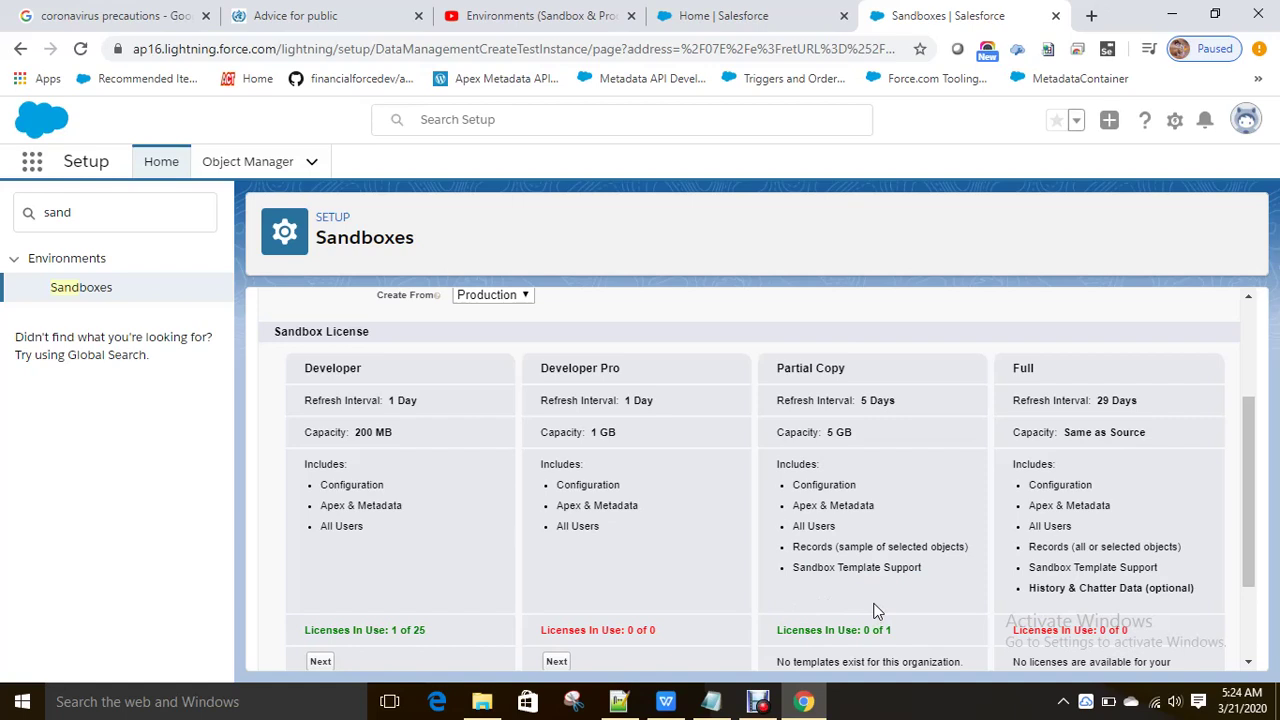
{"action": "triple_click", "coordinate": [538, 374]}
{"action": "double_click", "coordinate": [350, 380]}
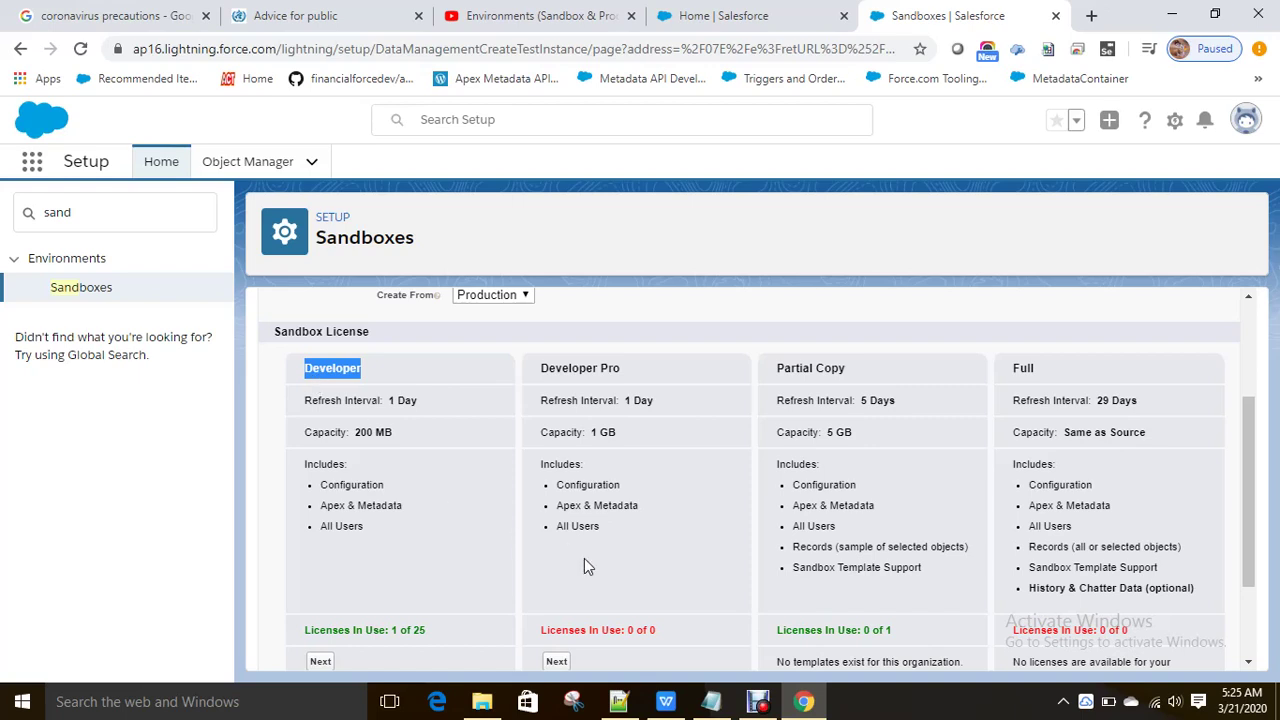
{"action": "left_click", "coordinate": [412, 602]}
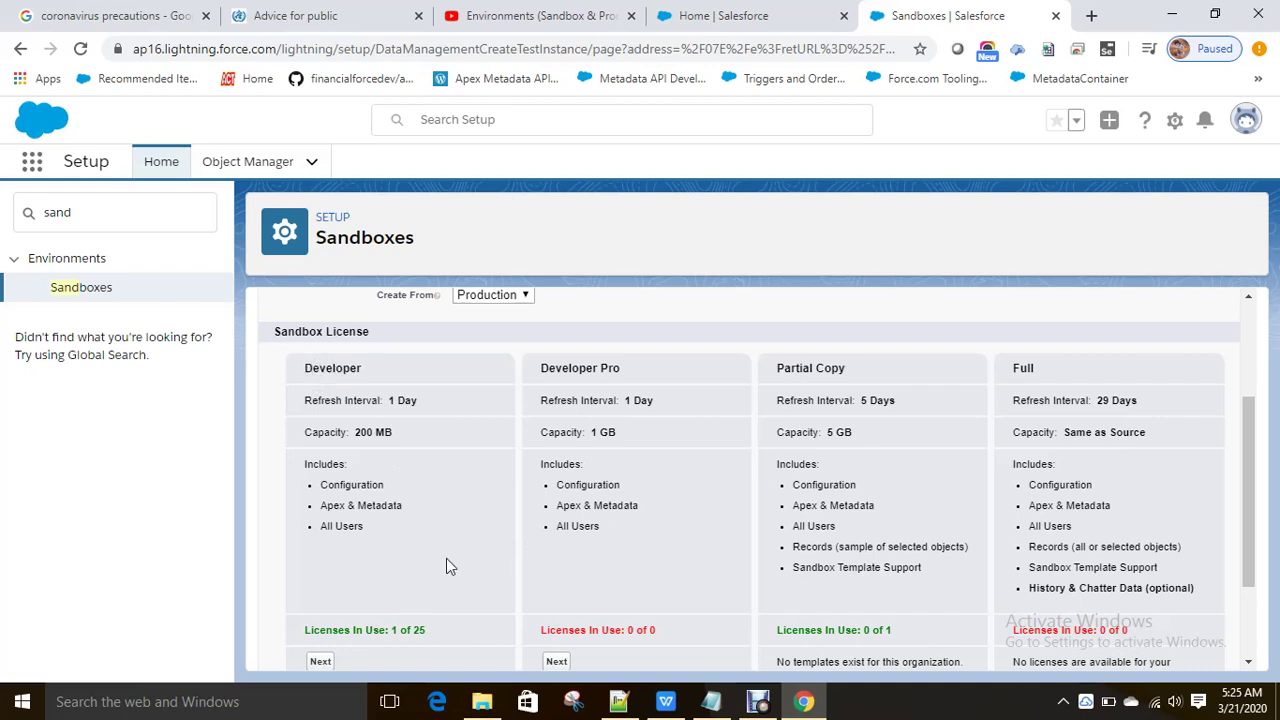
{"action": "double_click", "coordinate": [322, 367]}
{"action": "scroll", "coordinate": [352, 427], "scroll_direction": "down", "scroll_amount": 2}
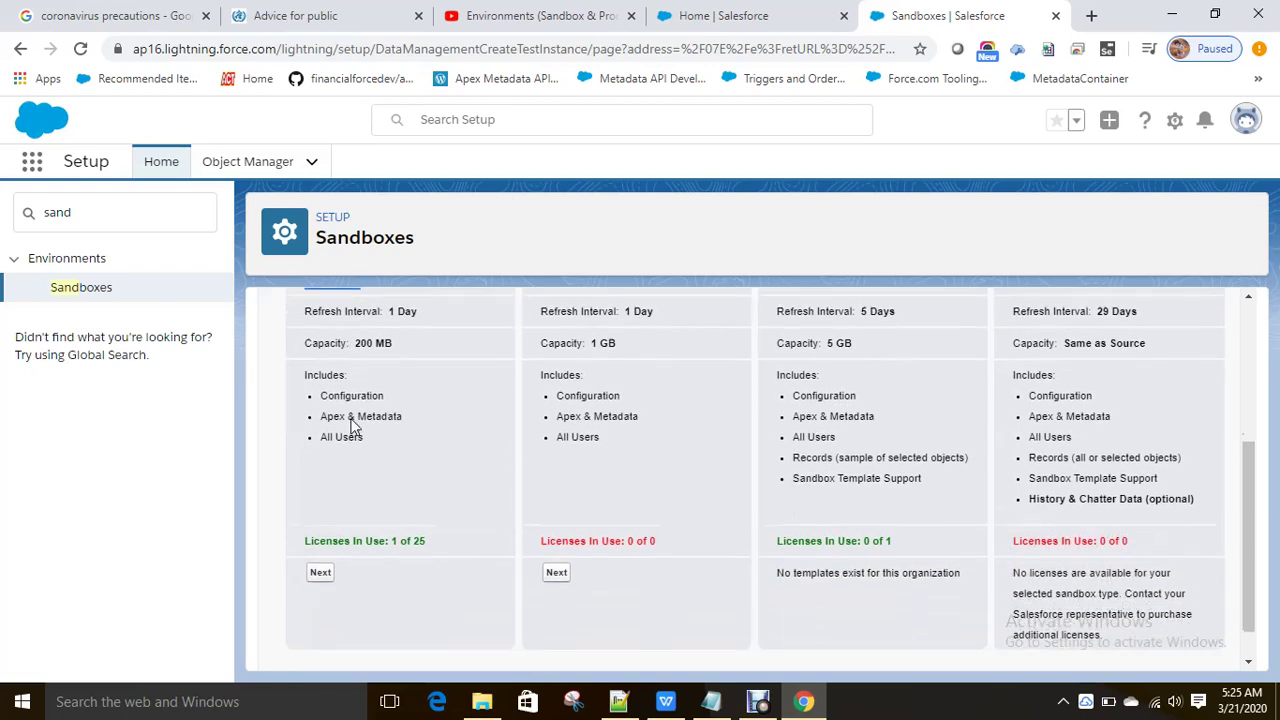
- Choose the Developer license and leave Apex Class empty on the Sandbox Options step
{"action": "left_click", "coordinate": [326, 578]}
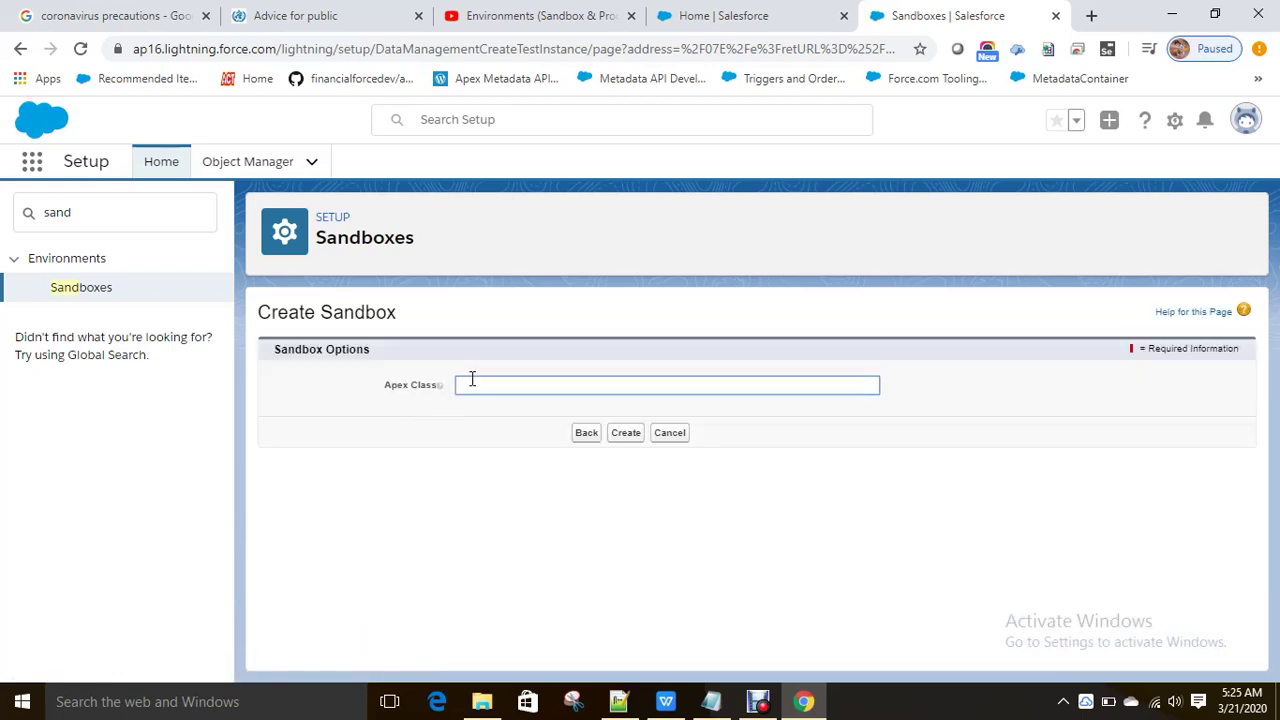
{"action": "mouse_move", "coordinate": [440, 390]}
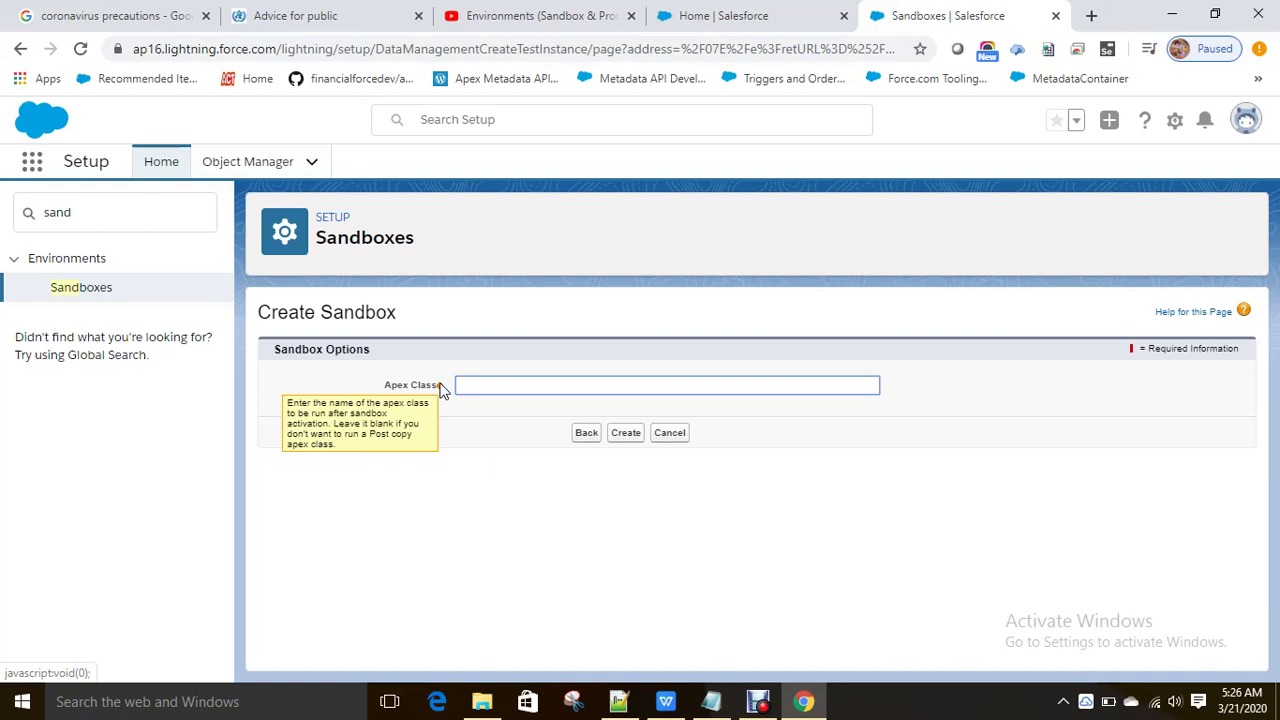
{"action": "left_click", "coordinate": [517, 466]}
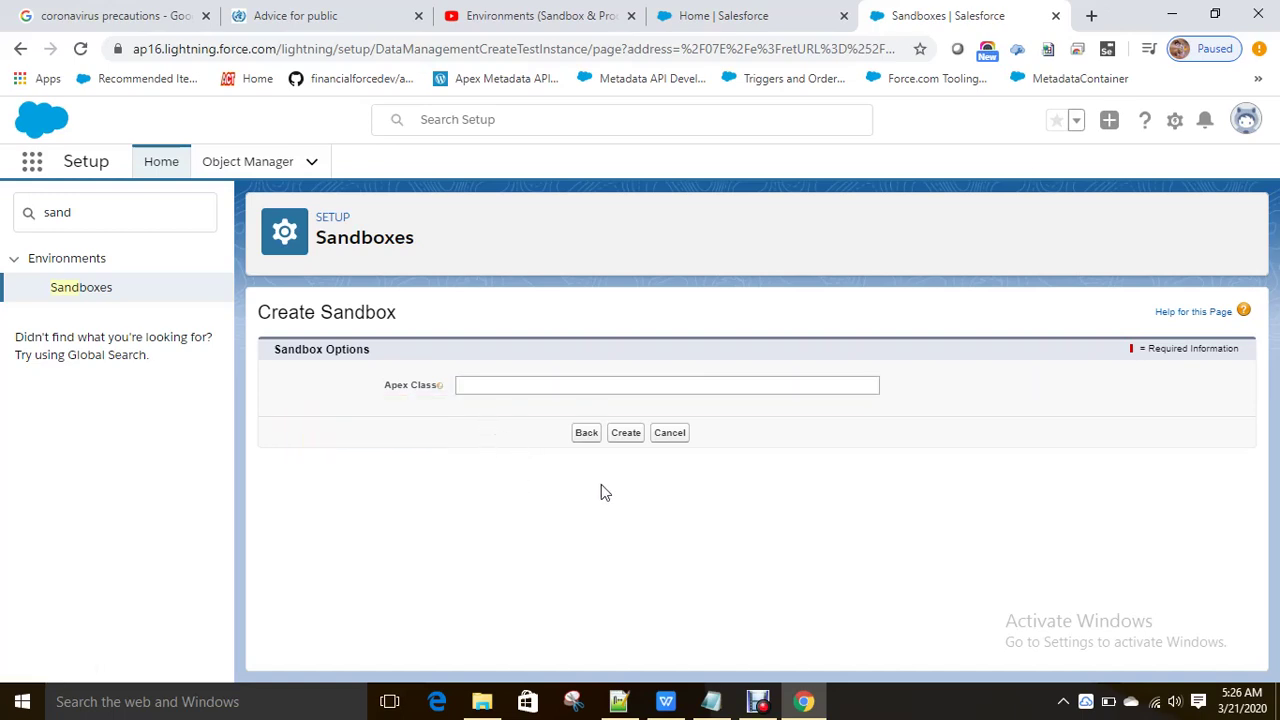
- Create MyDev and highlight its Developer type, Pending In Queue status and org id
{"action": "left_click", "coordinate": [621, 445]}
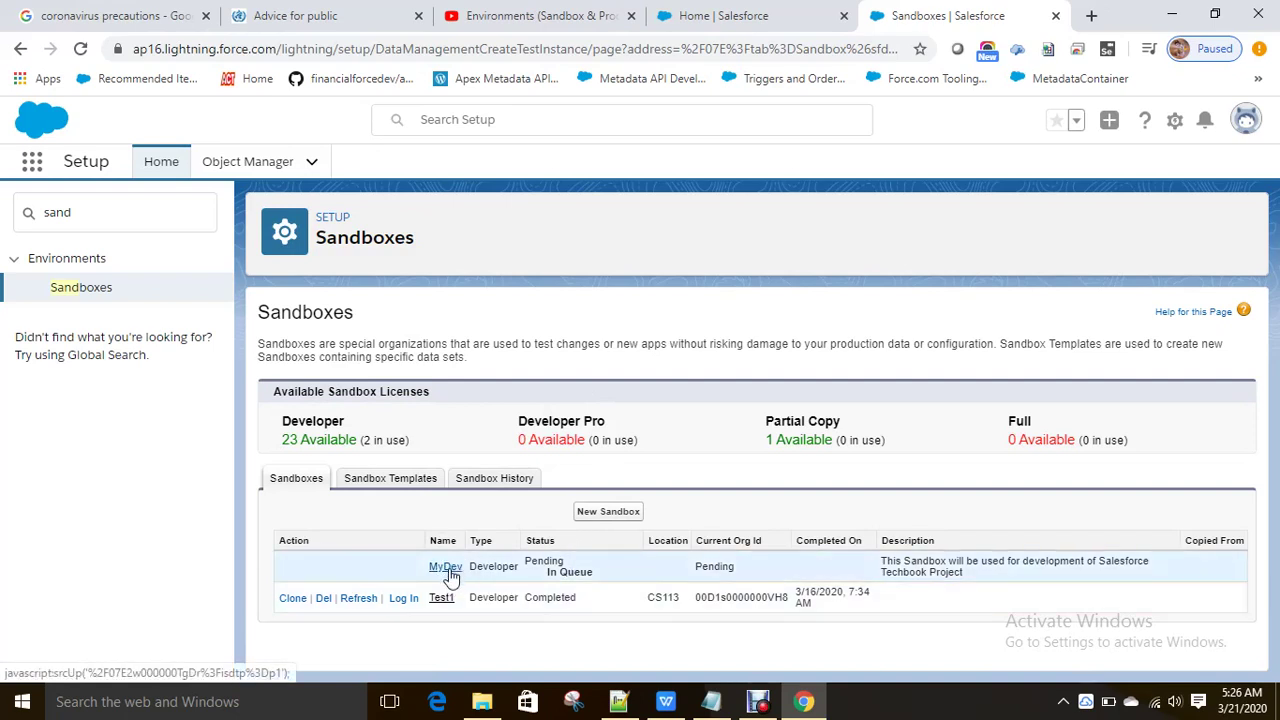
{"action": "double_click", "coordinate": [490, 566]}
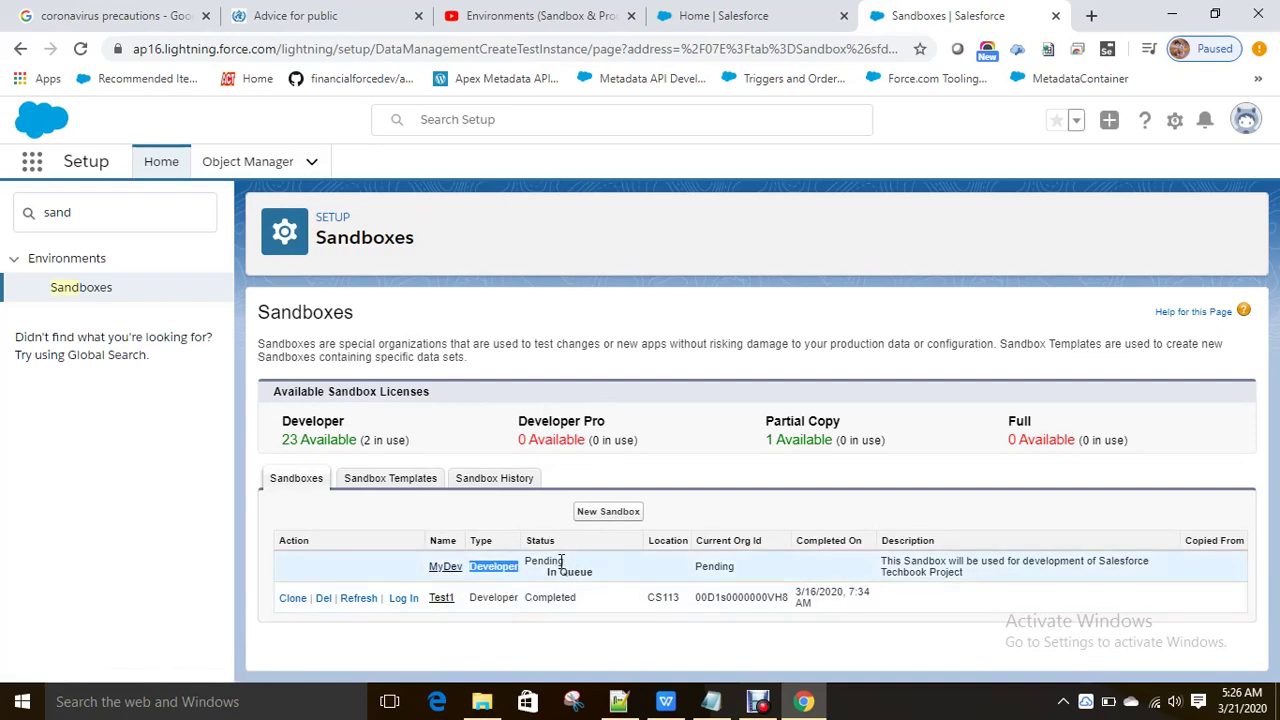
{"action": "left_click_drag", "start_coordinate": [531, 562], "coordinate": [597, 581]}
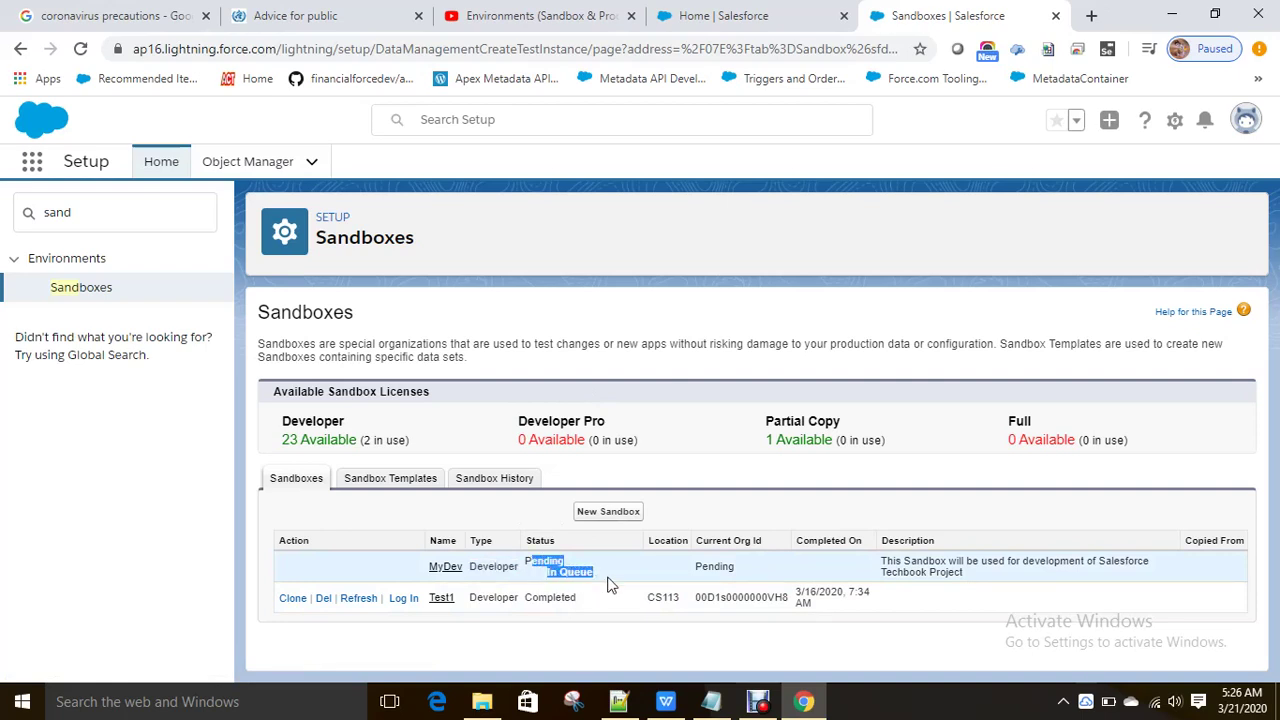
{"action": "left_click_drag", "start_coordinate": [695, 565], "coordinate": [742, 575]}
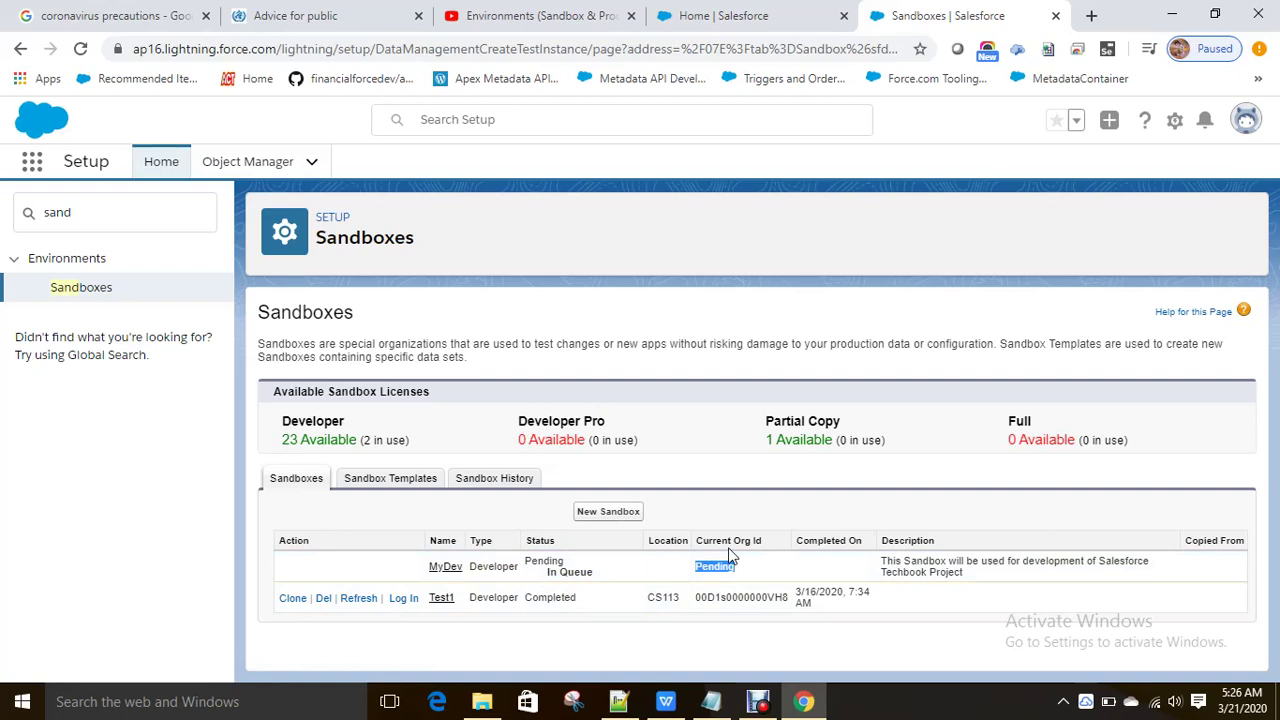
- Highlight Test1's CS113 location and MyDev's description in the Sandboxes list
{"action": "double_click", "coordinate": [656, 597]}
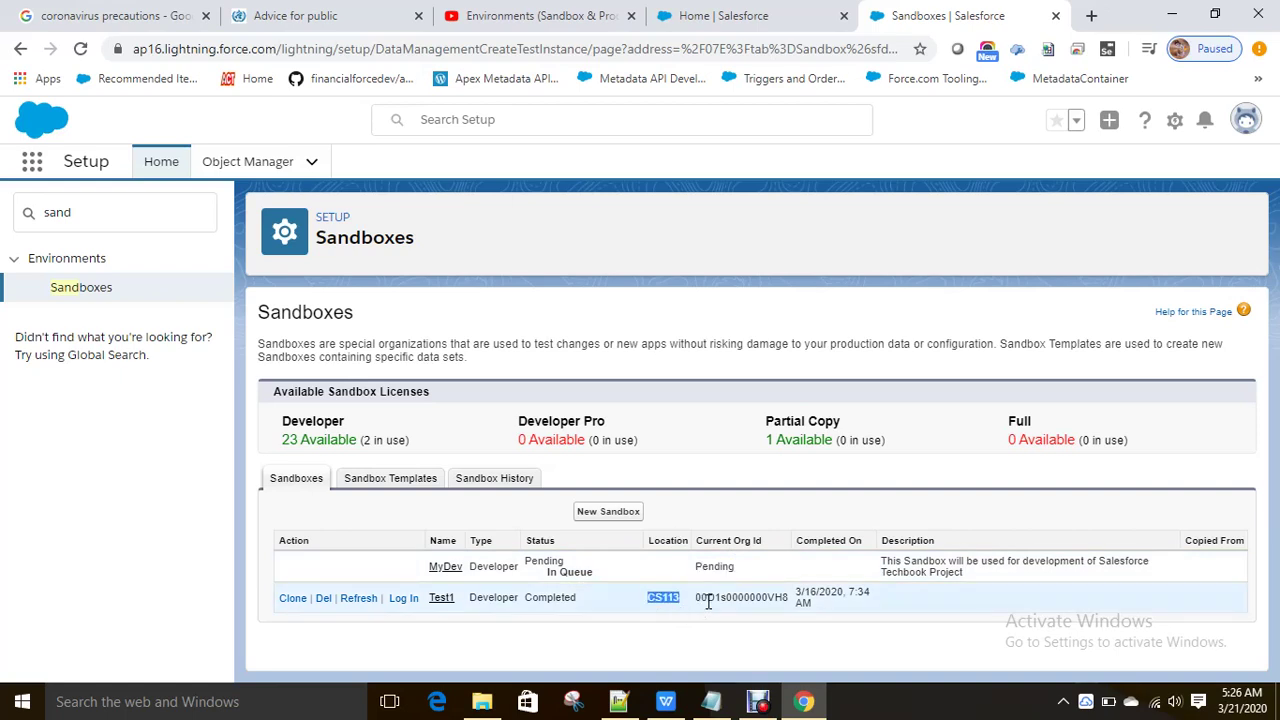
{"action": "left_click", "coordinate": [882, 572]}
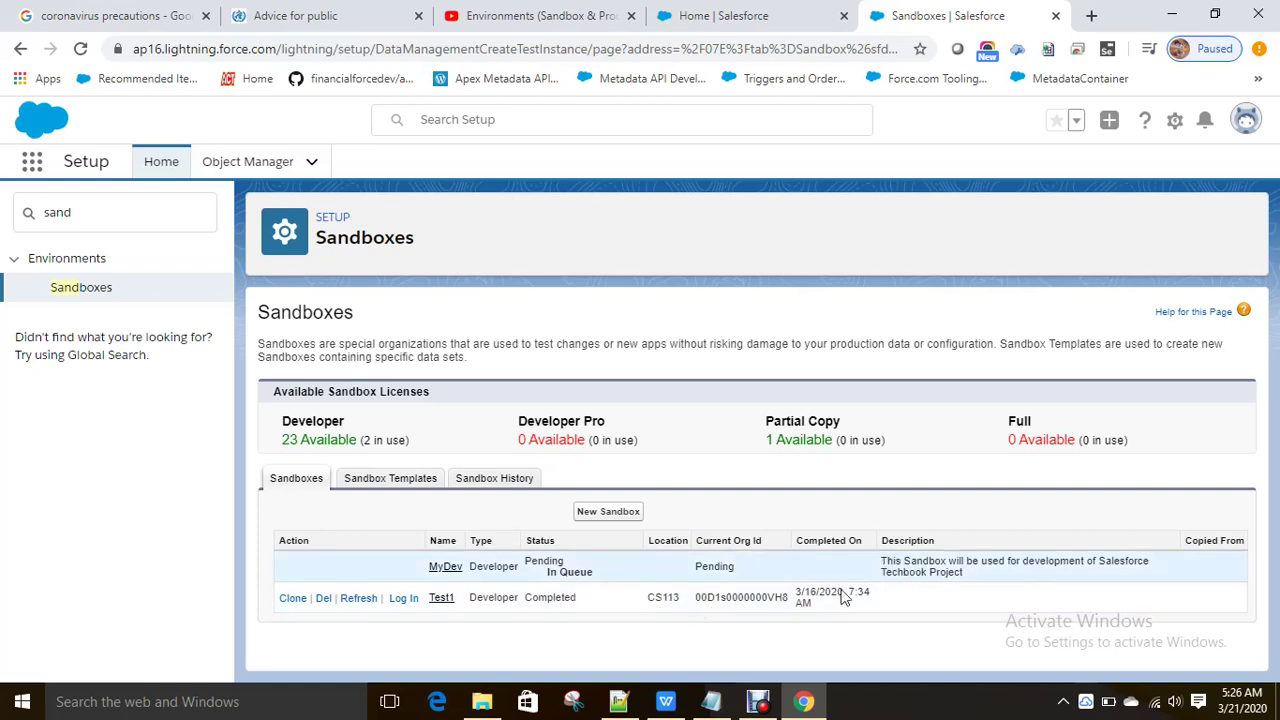
{"action": "mouse_move", "coordinate": [684, 600]}
{"action": "left_mouse_down"}
{"action": "mouse_move", "coordinate": [652, 597]}
{"action": "mouse_move", "coordinate": [663, 597]}
{"action": "left_mouse_up"}
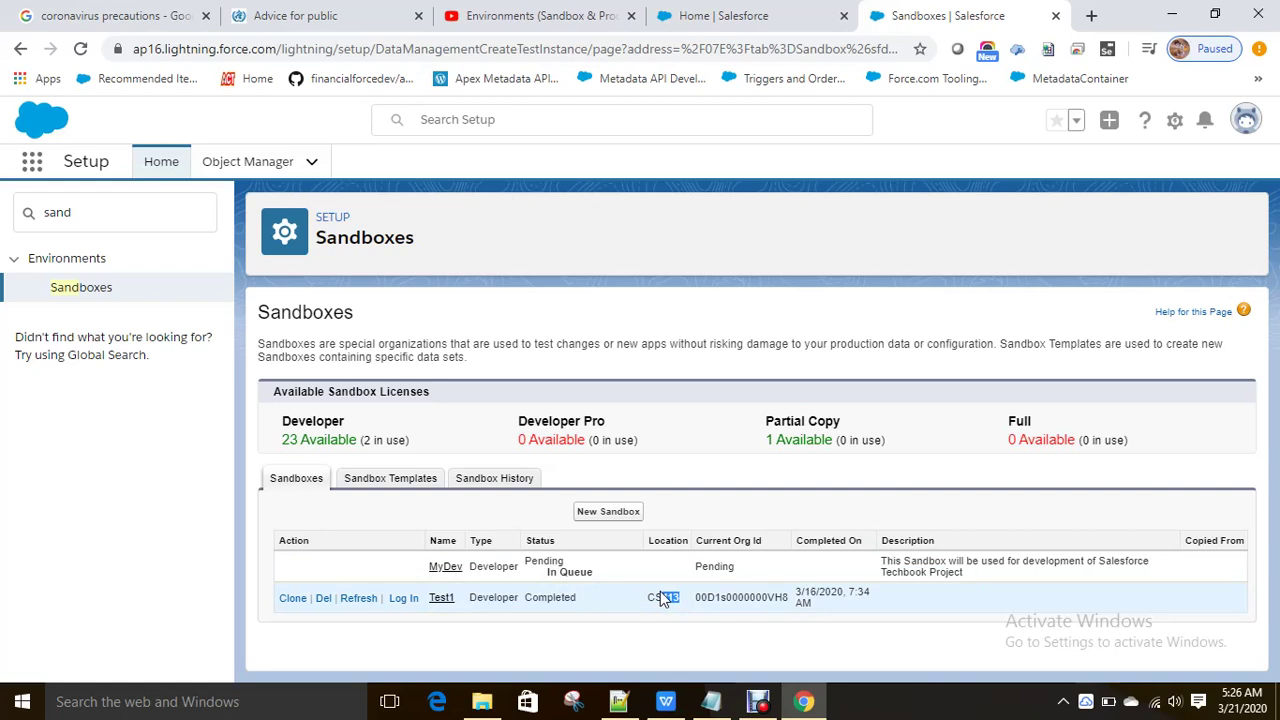
{"action": "left_click", "coordinate": [978, 562]}
{"action": "left_click_drag", "start_coordinate": [976, 587], "coordinate": [885, 561]}
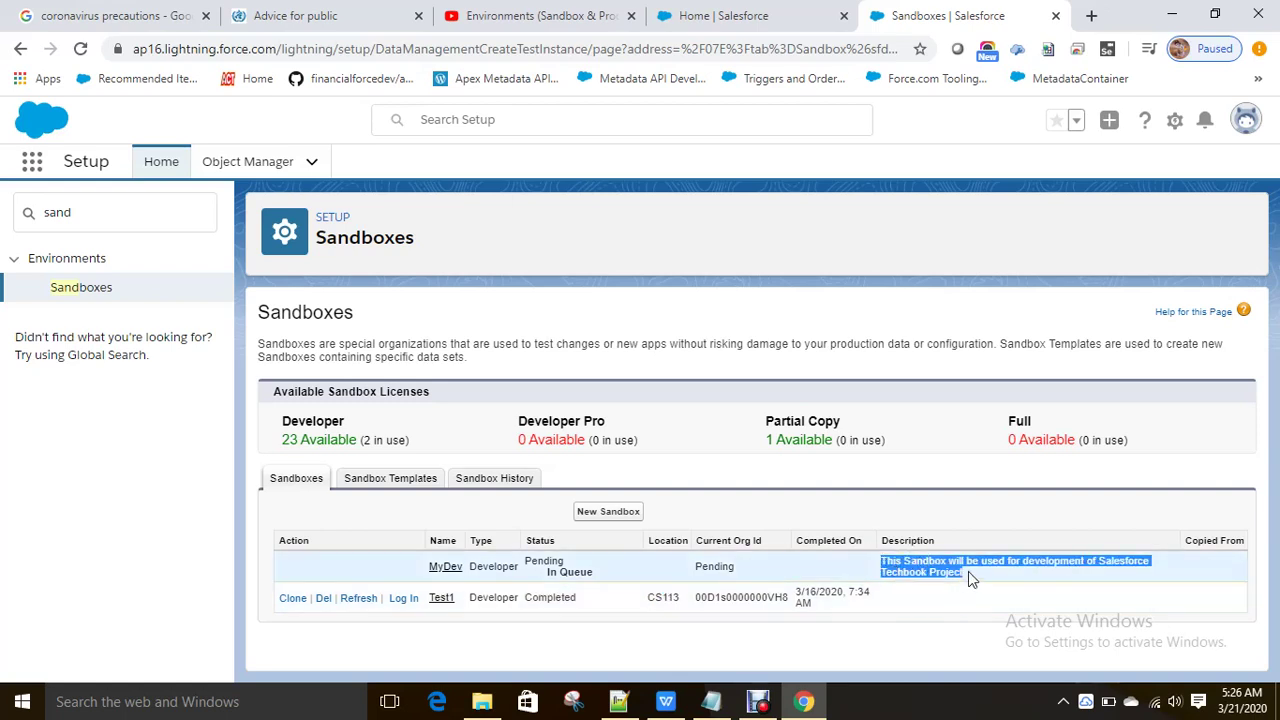
{"action": "left_click_drag", "start_coordinate": [968, 572], "coordinate": [873, 563]}
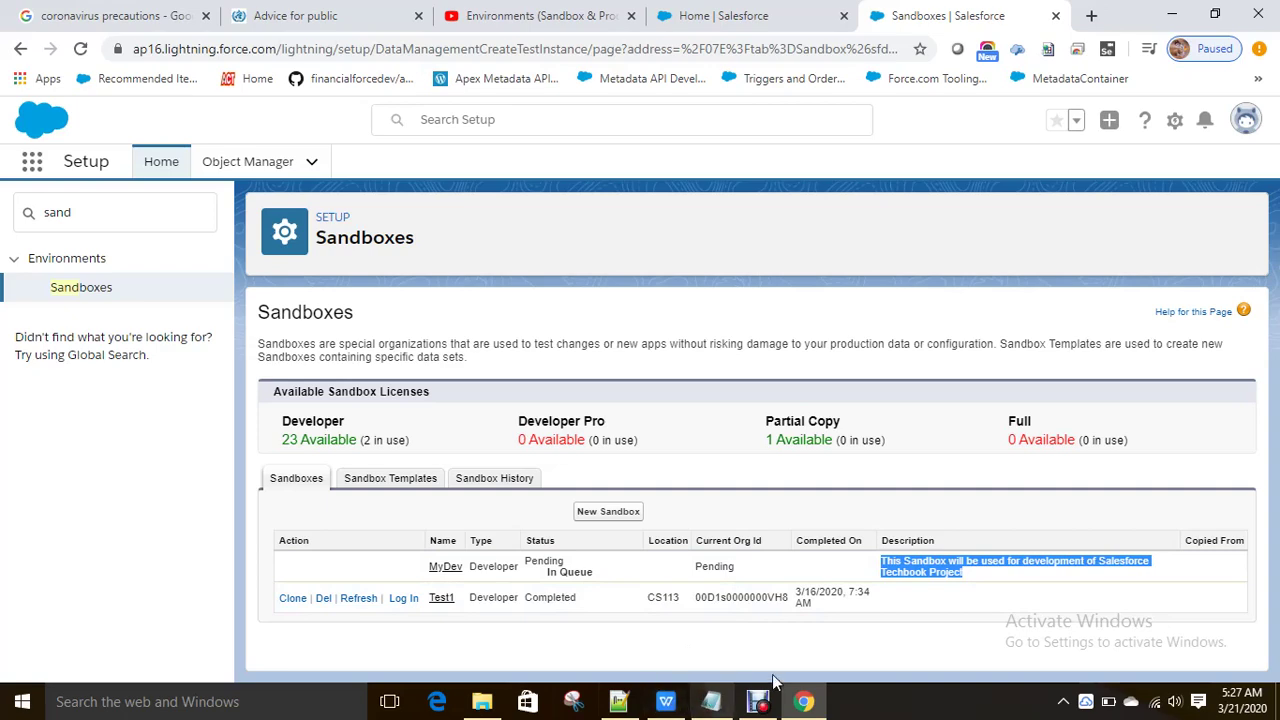
- Advance the SandboxManagement deck to slide 7 on sandbox-ready emails, then return to Chrome
{"action": "left_click", "coordinate": [652, 710]}
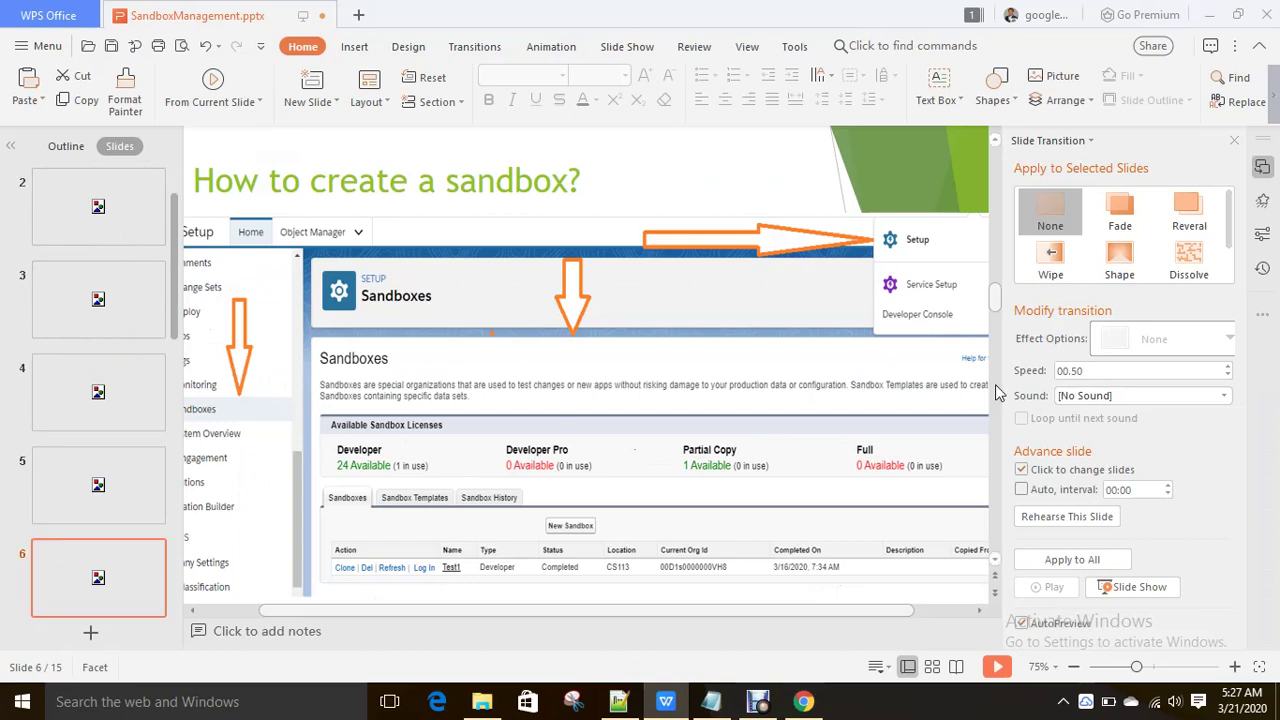
{"action": "scroll", "coordinate": [997, 394], "scroll_direction": "down", "scroll_amount": 1}
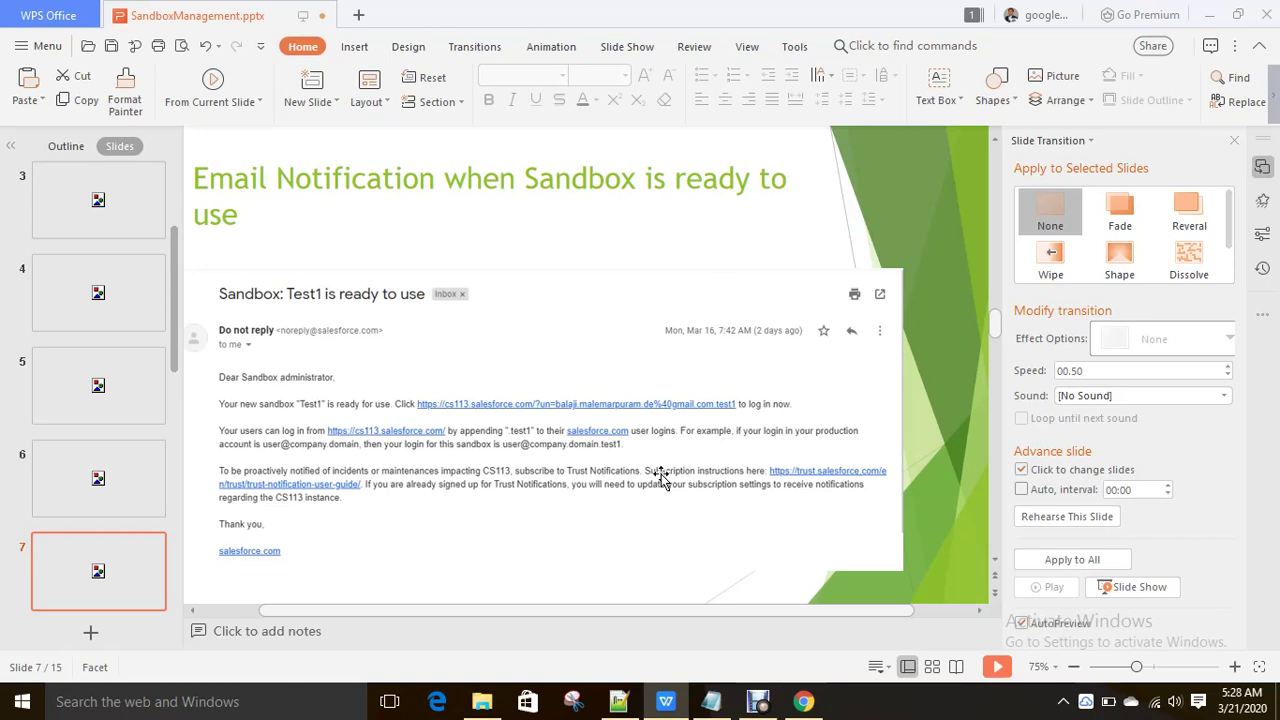
{"action": "key", "text": "alt+Tab"}
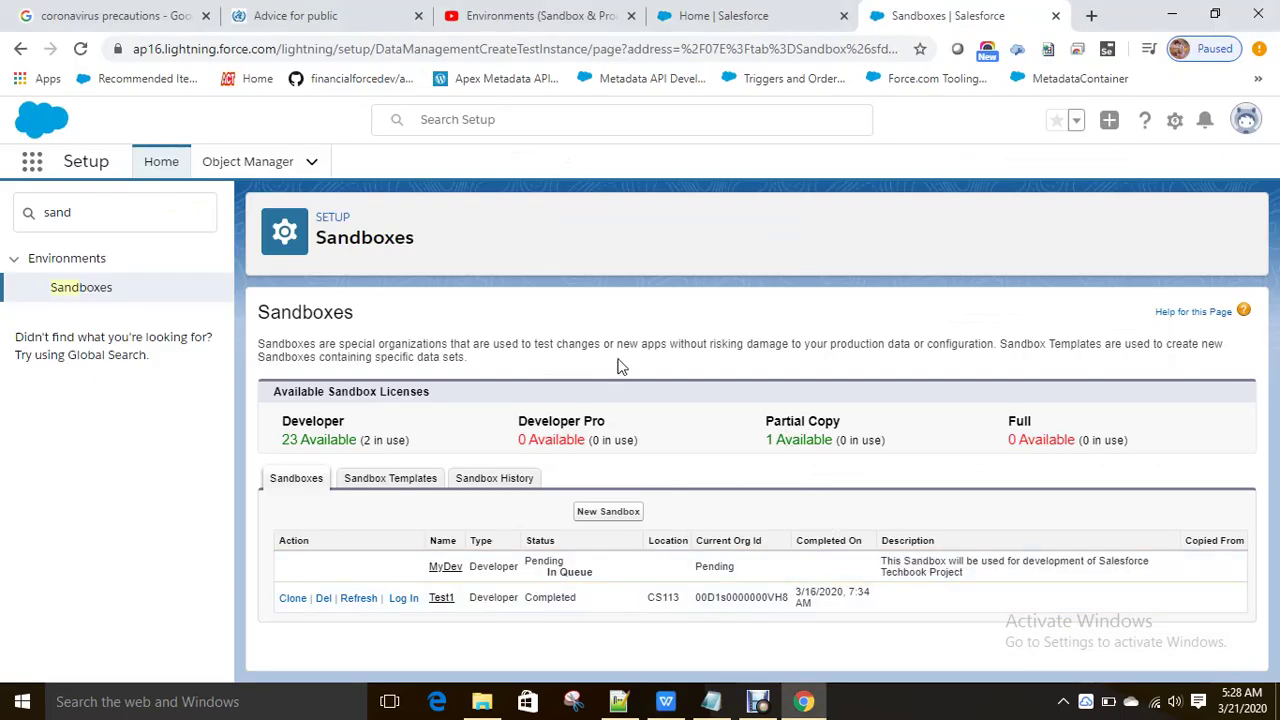
- Reload Sandboxes to see MyDev Processing on CS76, then advance the deck to slide 8 on cloning
{"action": "left_click", "coordinate": [606, 46]}
{"action": "key", "text": "Return"}
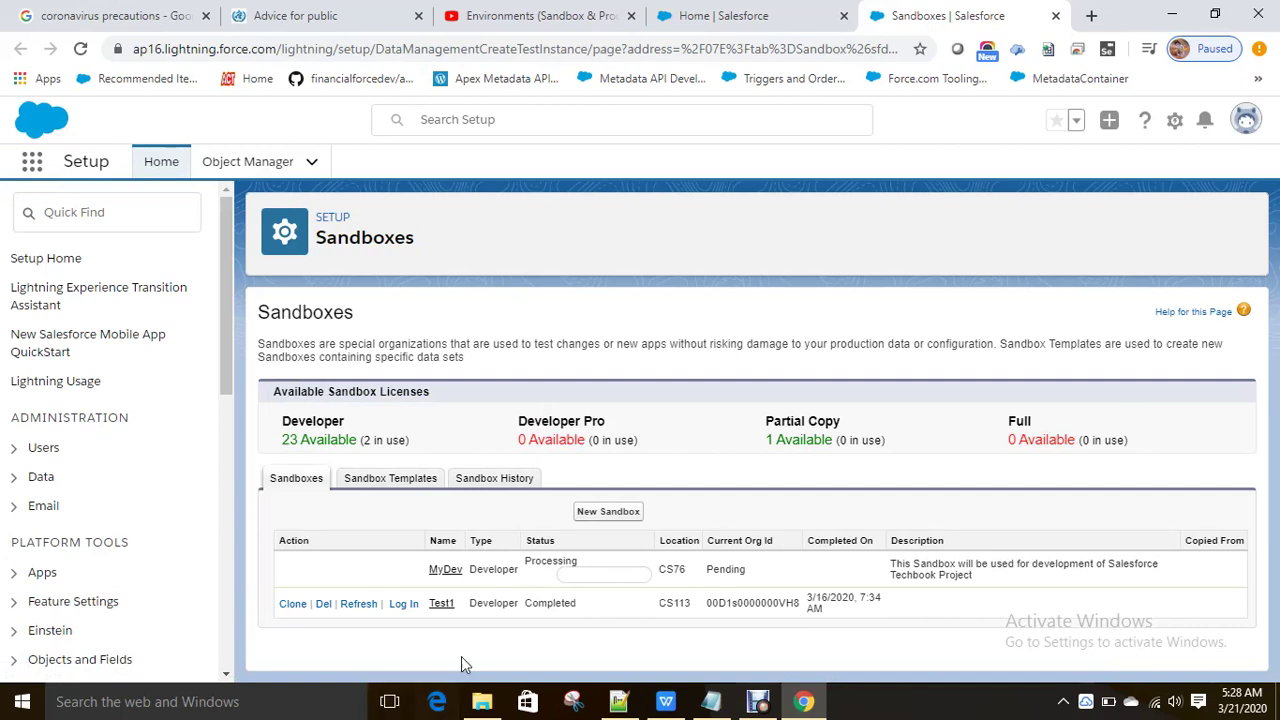
{"action": "key", "text": "ctrl"}
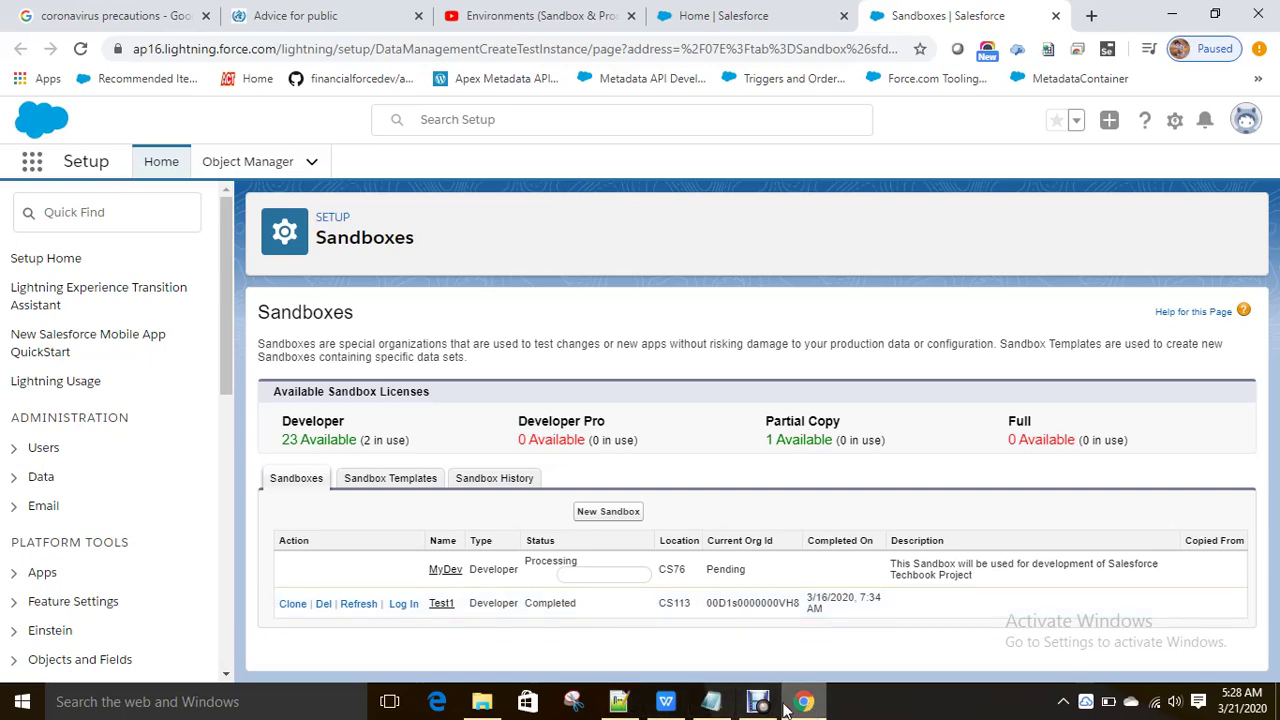
{"action": "left_click", "coordinate": [676, 706]}
{"action": "scroll", "coordinate": [701, 249], "scroll_direction": "down", "scroll_amount": 1}
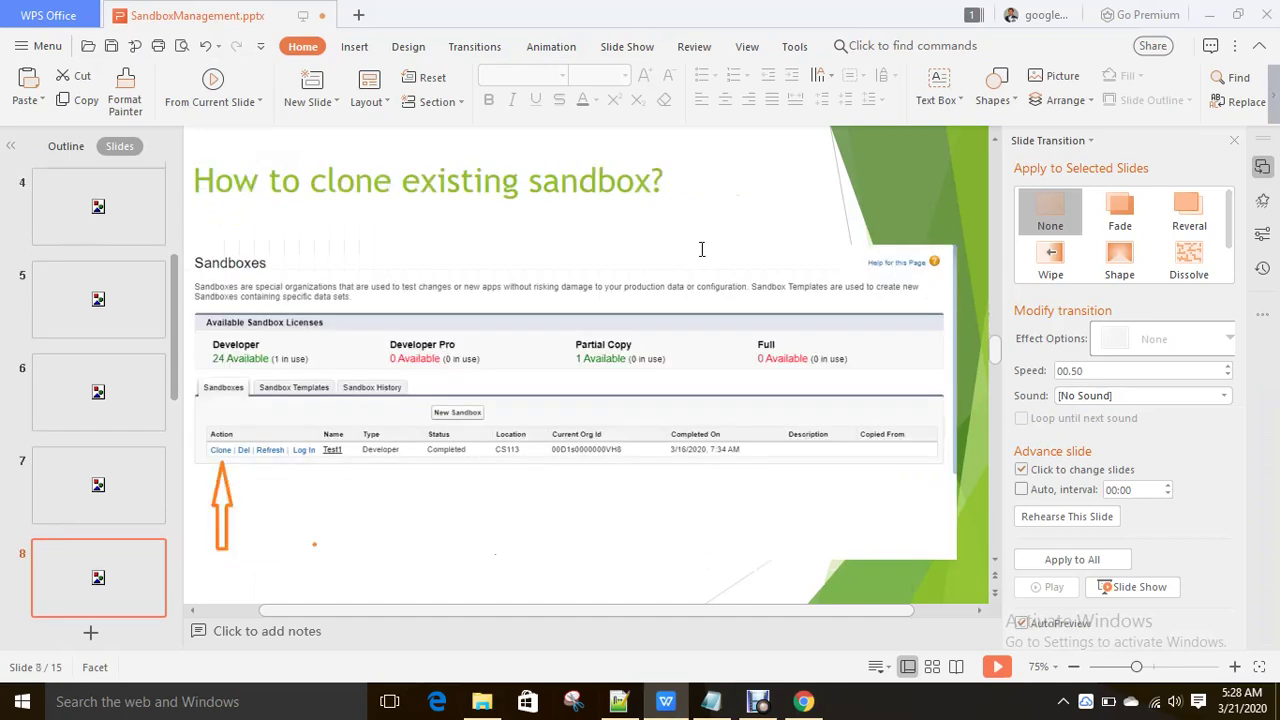
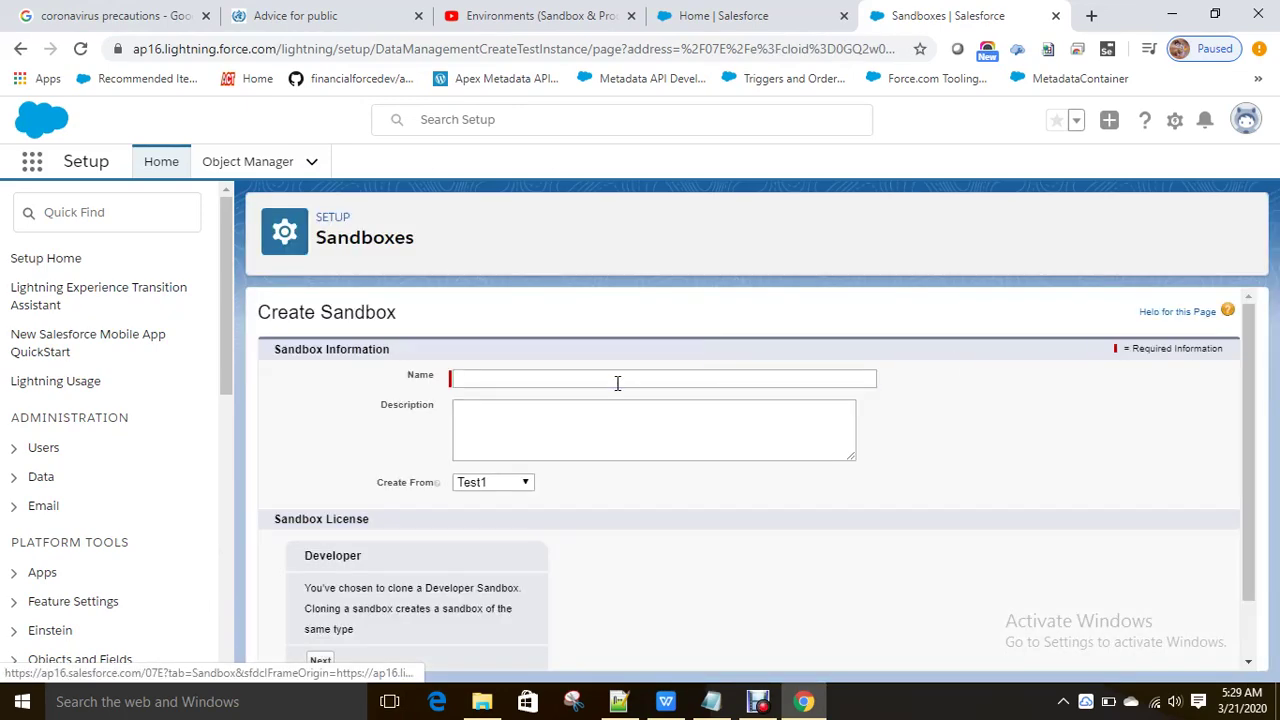
- Enter 'Test1clone' as the new sandbox name and proceed to Sandbox Options
{"action": "left_click", "coordinate": [616, 380]}
{"action": "type", "text": "Test"}
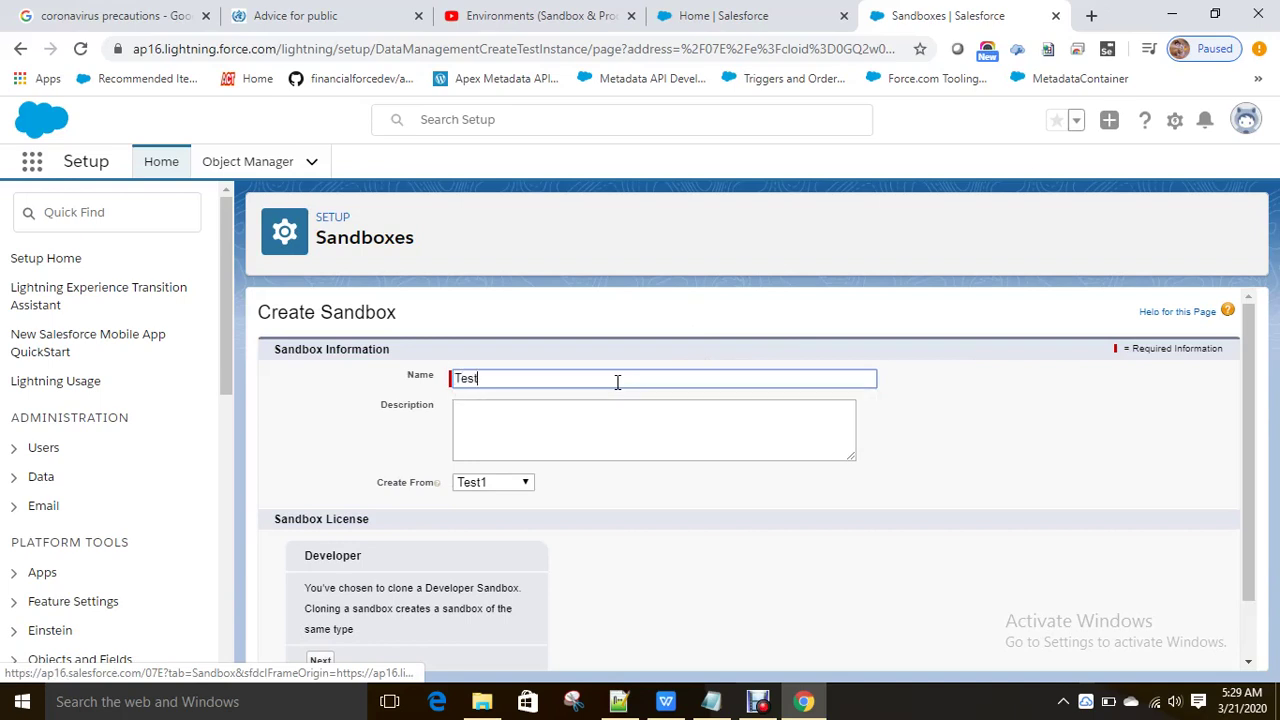
{"action": "type", "text": "1clone"}
{"action": "scroll", "coordinate": [580, 340], "scroll_direction": "down", "scroll_amount": 1}
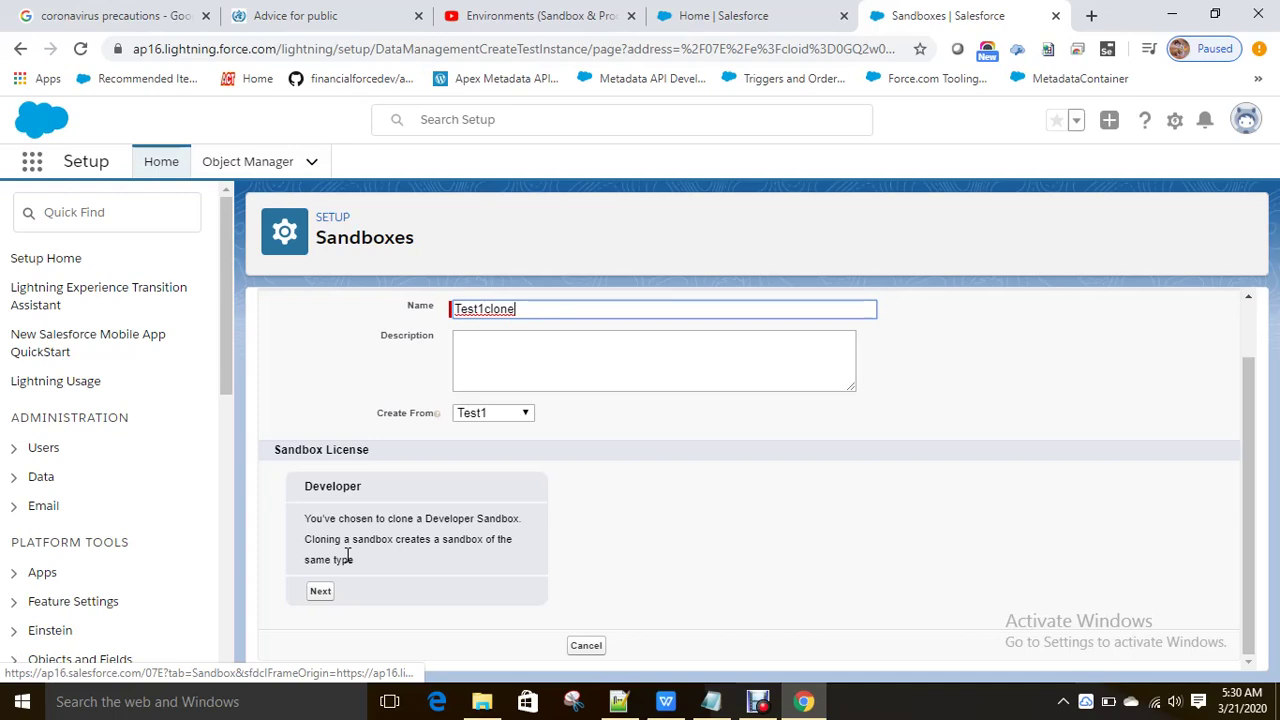
{"action": "left_click", "coordinate": [320, 595]}
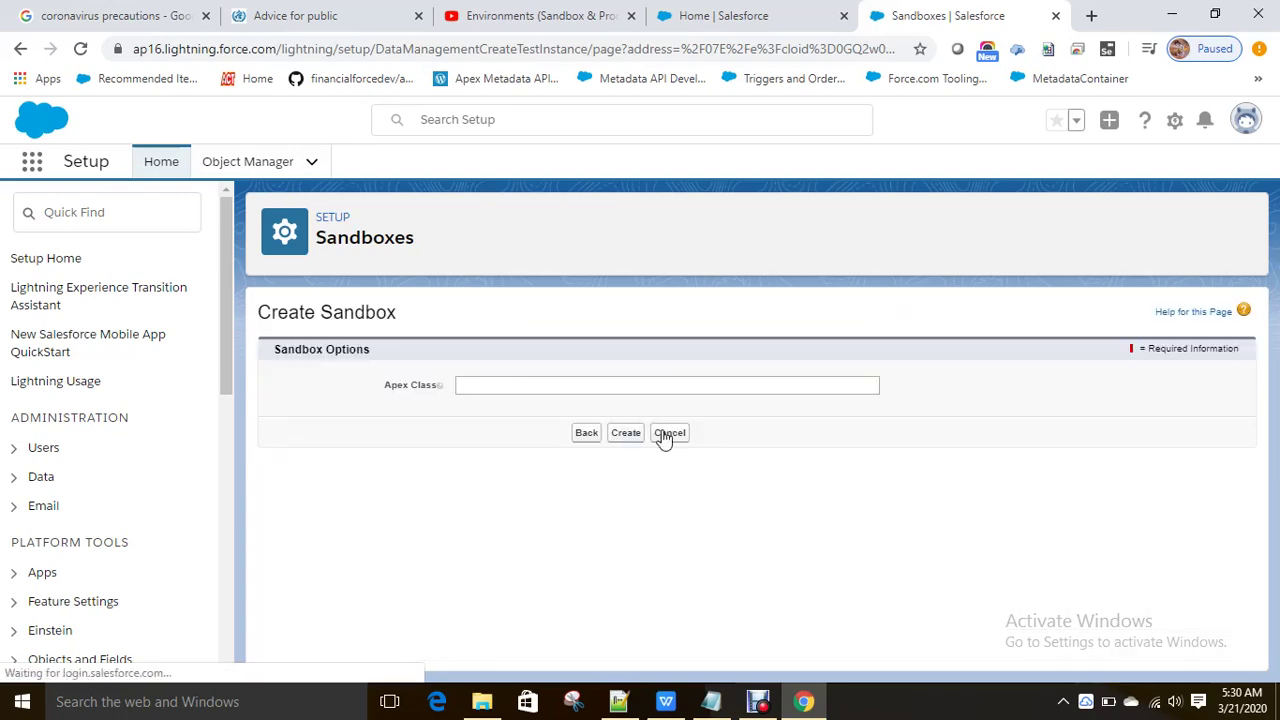
- Create the Test1clone sandbox, then bring up the 'How to clone existing sandbox?' slide
{"action": "left_click", "coordinate": [633, 434]}
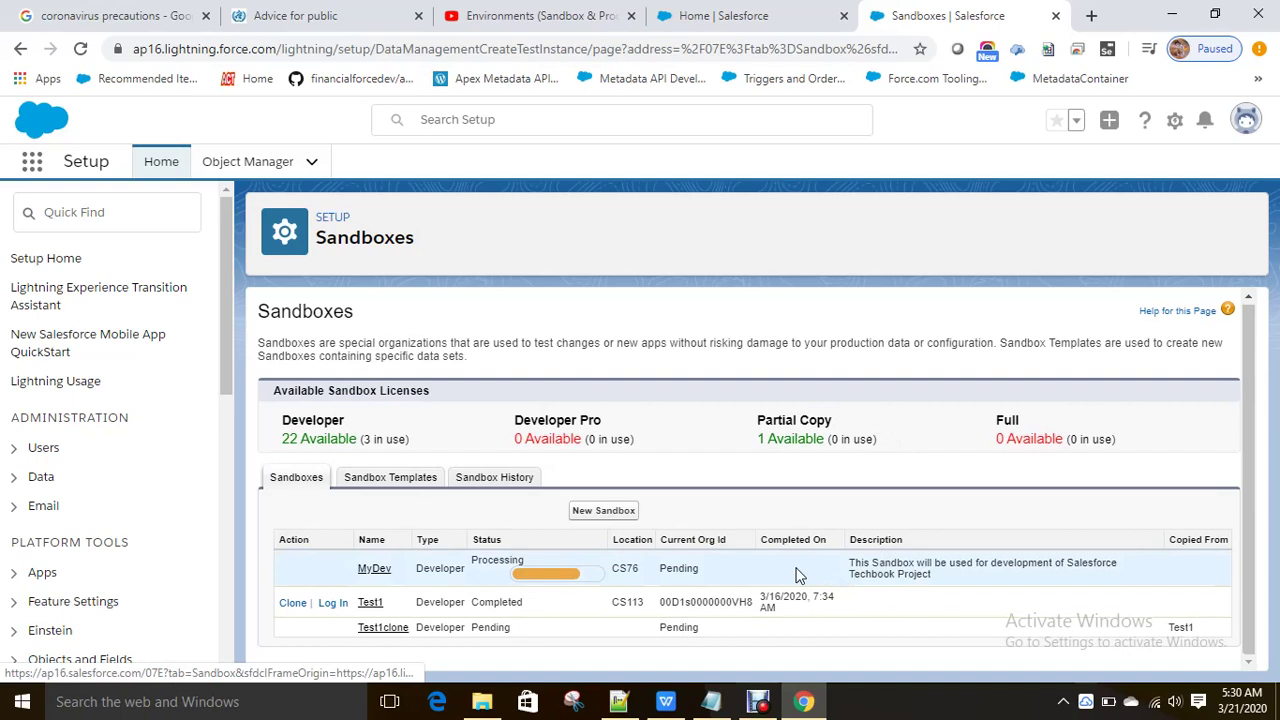
{"action": "left_click", "coordinate": [665, 701]}
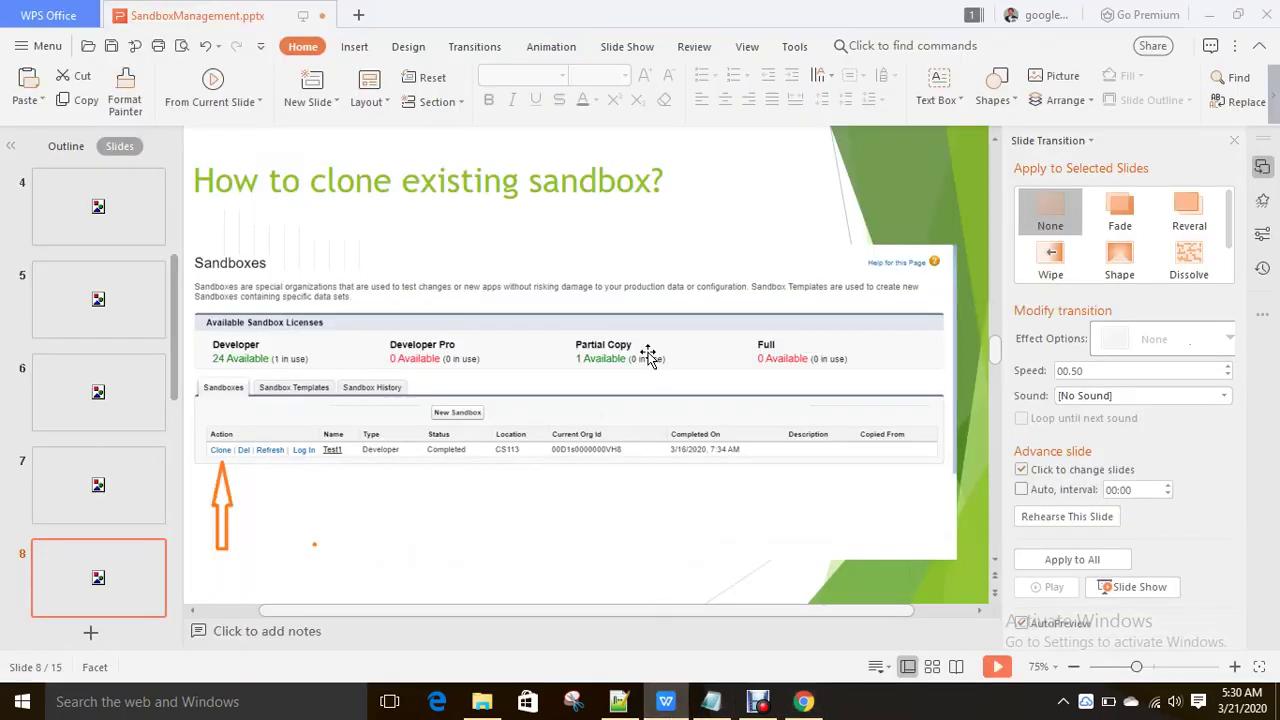
- Check the Sandboxes list in Chrome, then advance to slide 10 on sandbox login from production
{"action": "scroll", "coordinate": [648, 357], "scroll_direction": "down", "scroll_amount": 1}
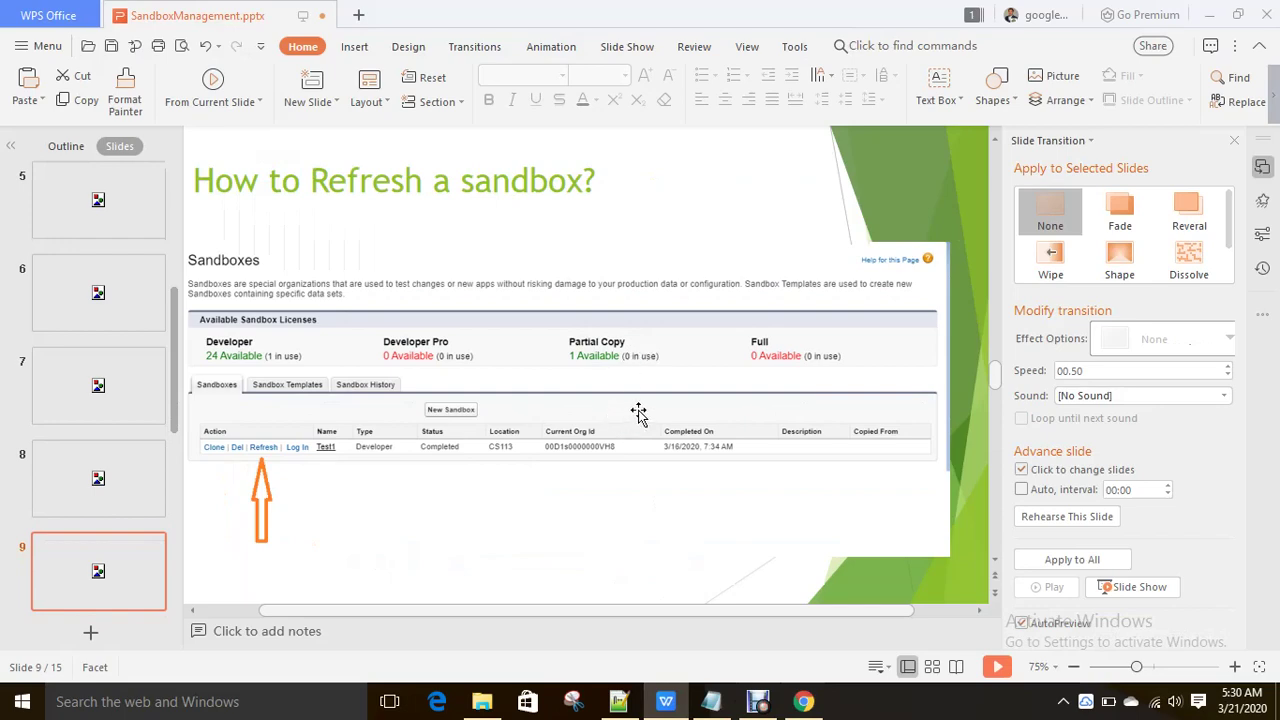
{"action": "left_click", "coordinate": [804, 701]}
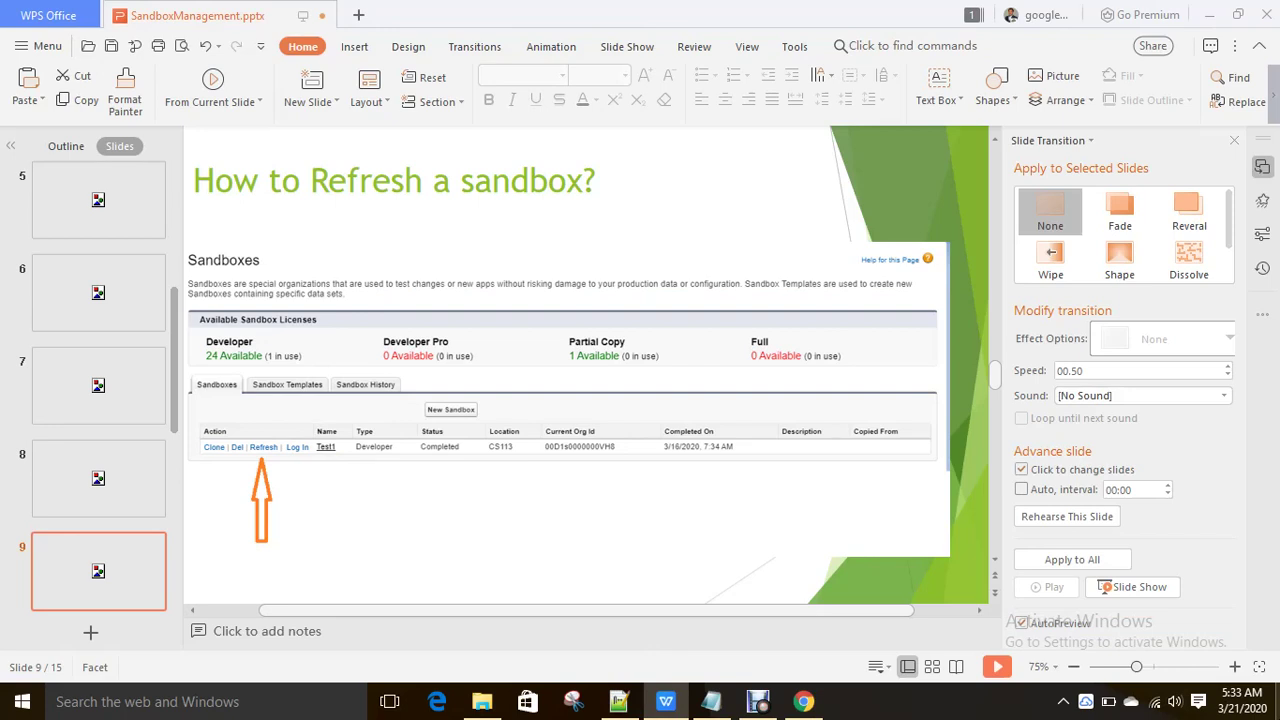
{"action": "key", "text": "Down"}
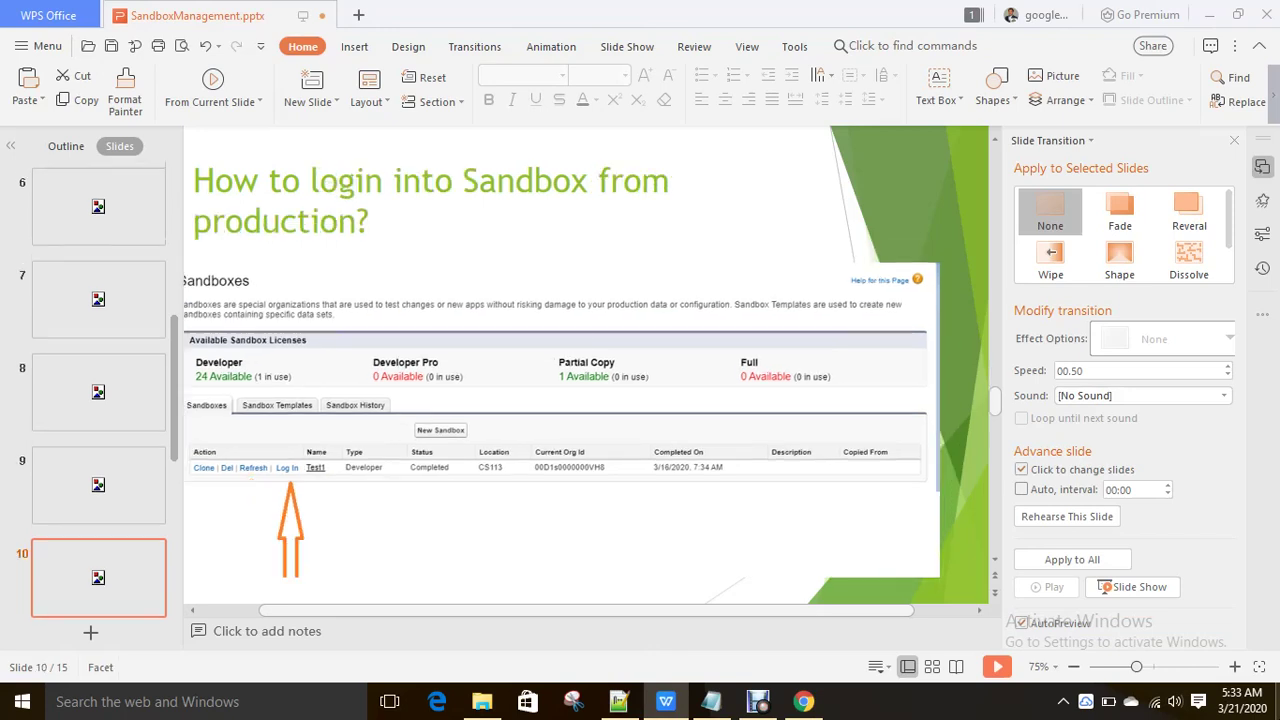
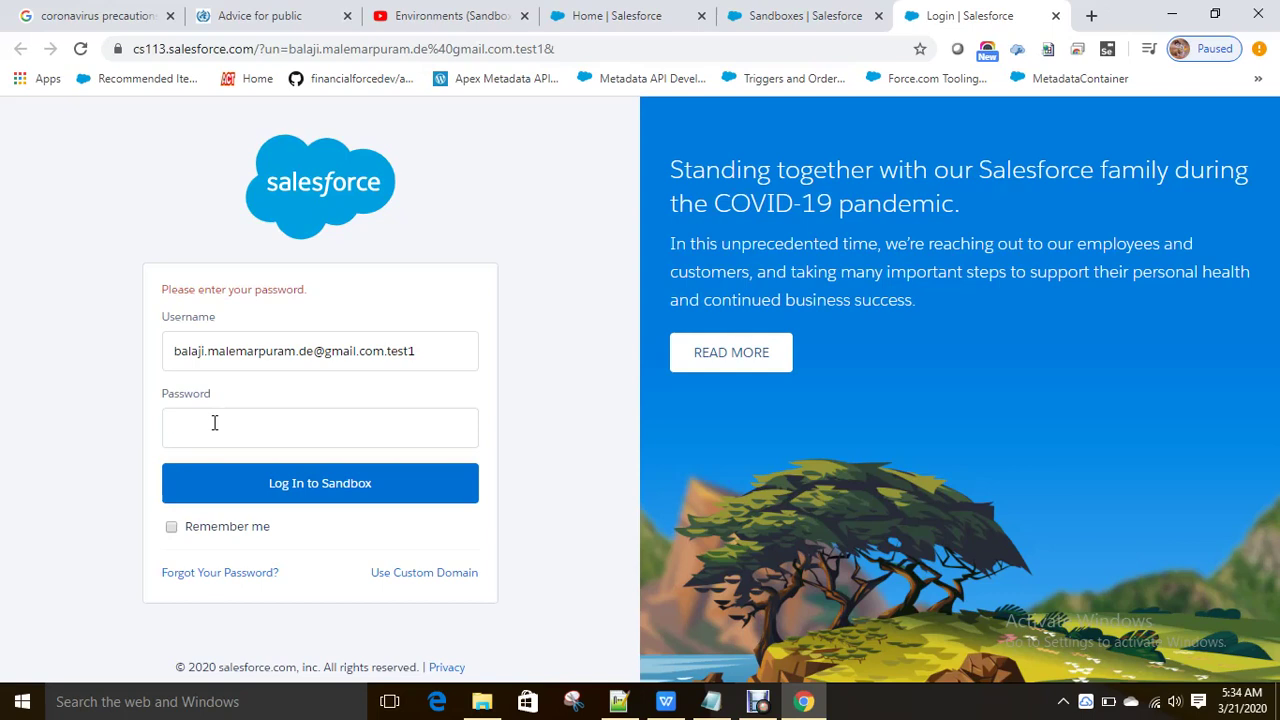
- Enter the sandbox account password and submit the sandbox login
{"action": "left_click", "coordinate": [214, 422]}
{"action": "type", "text": "****"}
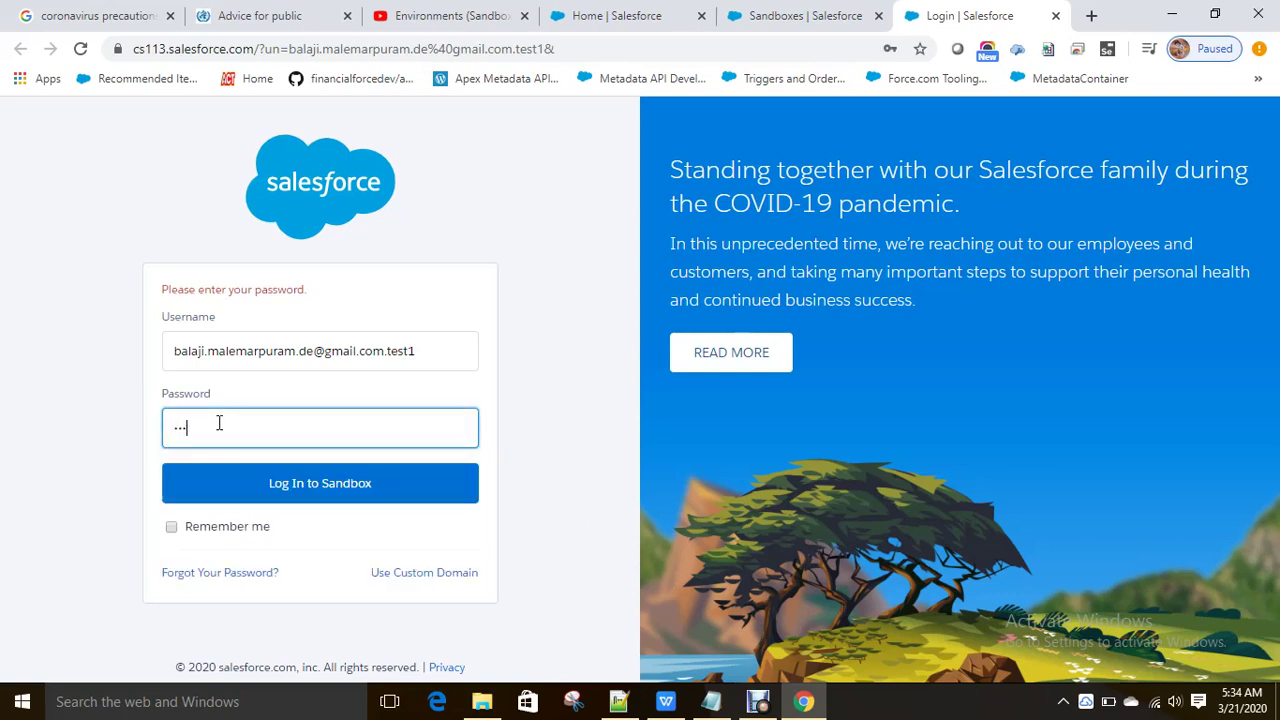
{"action": "type", "text": "*******"}
{"action": "left_click", "coordinate": [395, 482]}
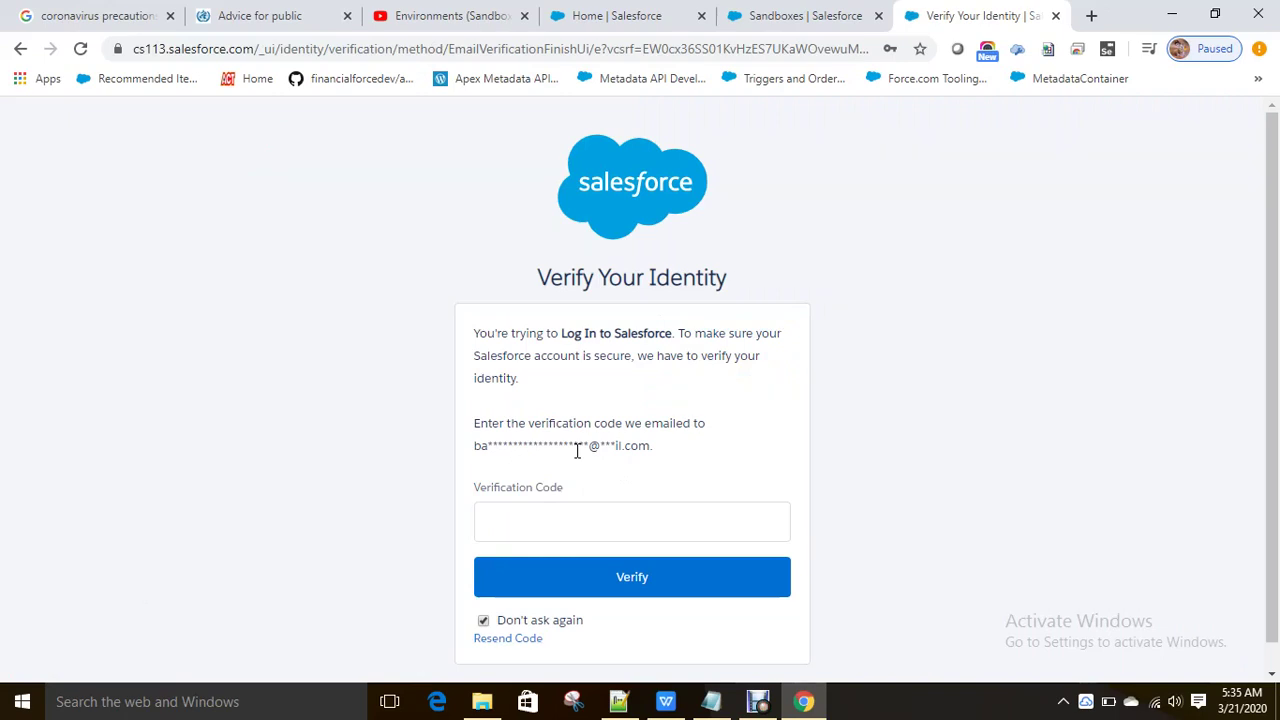
- Enter the emailed verification code to open the Test1 sandbox Home page
{"action": "left_click", "coordinate": [617, 521]}
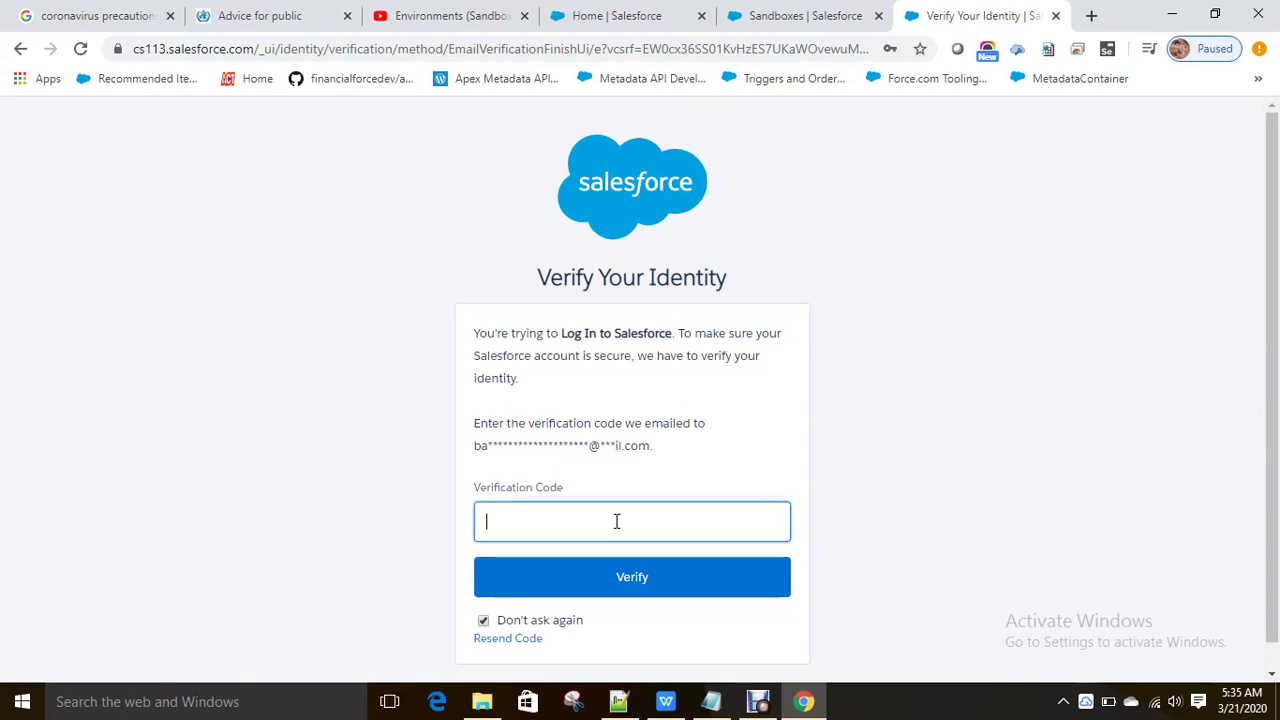
{"action": "left_click", "coordinate": [614, 585]}
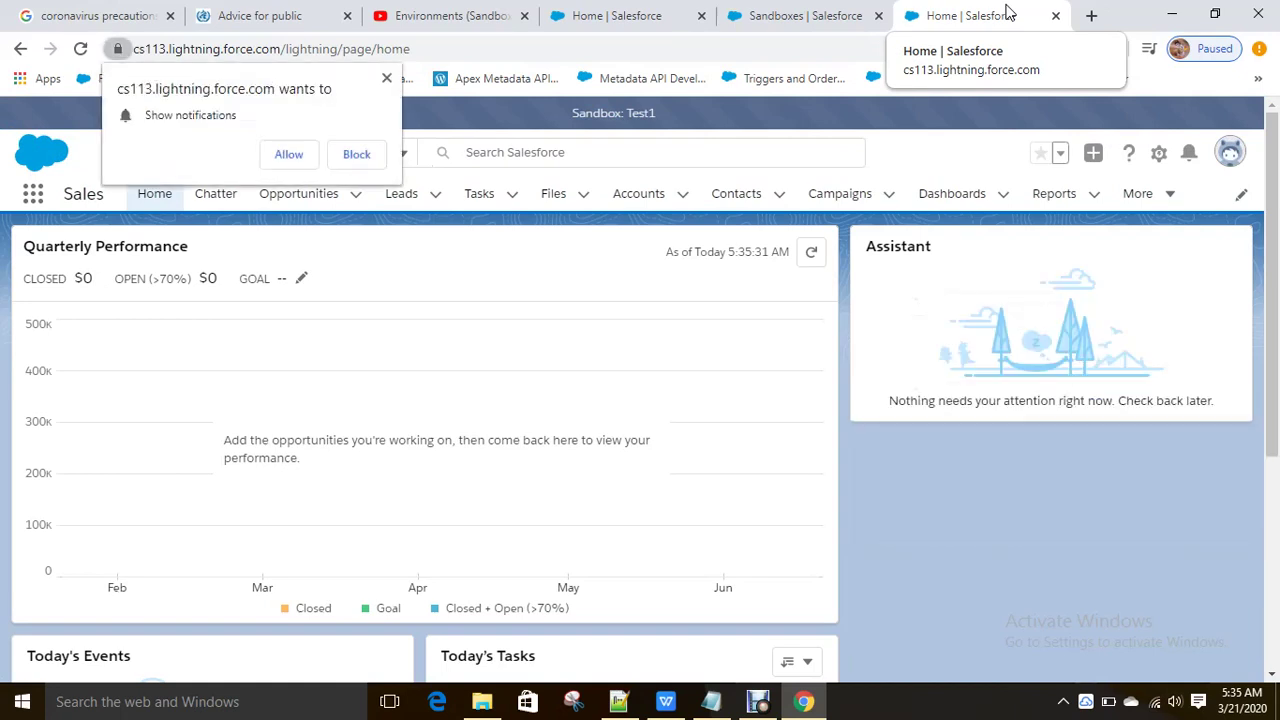
- Dismiss the browser notifications request and copy the sandbox name Test1 from the banner
{"action": "left_click", "coordinate": [386, 78]}
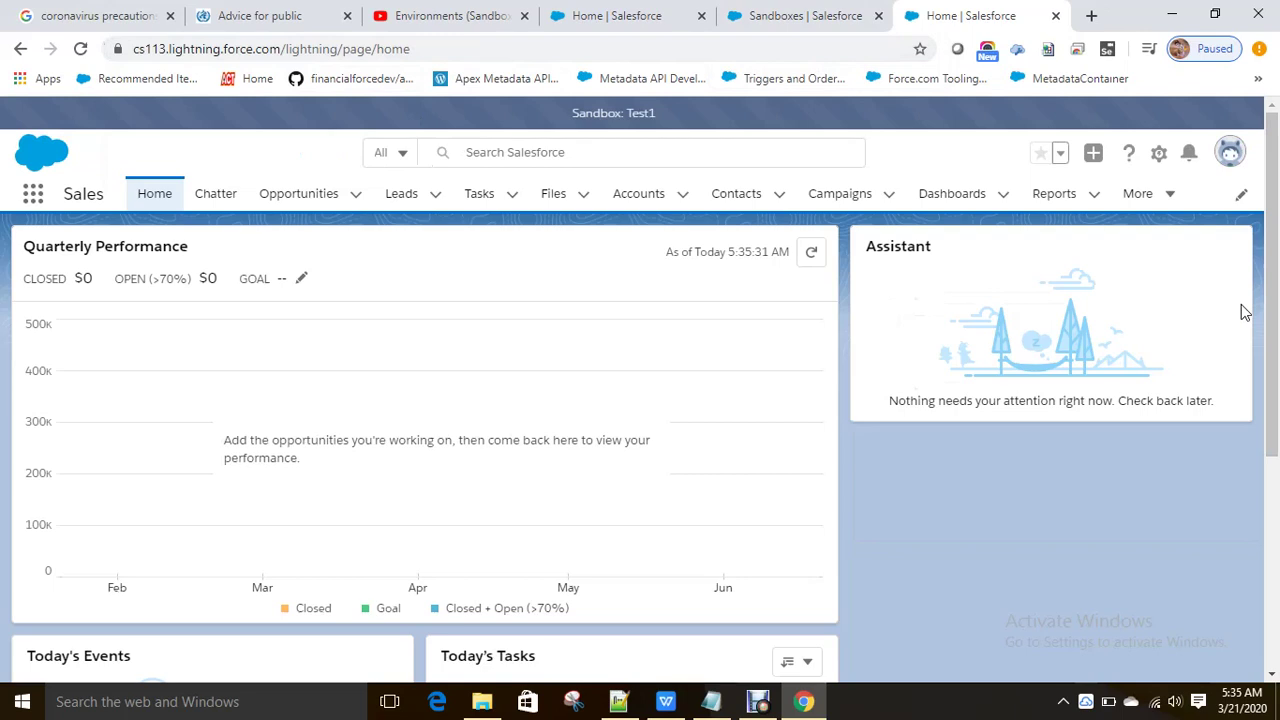
{"action": "double_click", "coordinate": [645, 114]}
{"action": "key", "text": "ctrl+c"}
- Load test.salesforce.com in a new tab, close that tab, and bring up the Notepad++ notes
{"action": "middle_click", "coordinate": [1090, 15]}
{"action": "middle_click", "coordinate": [1090, 15]}
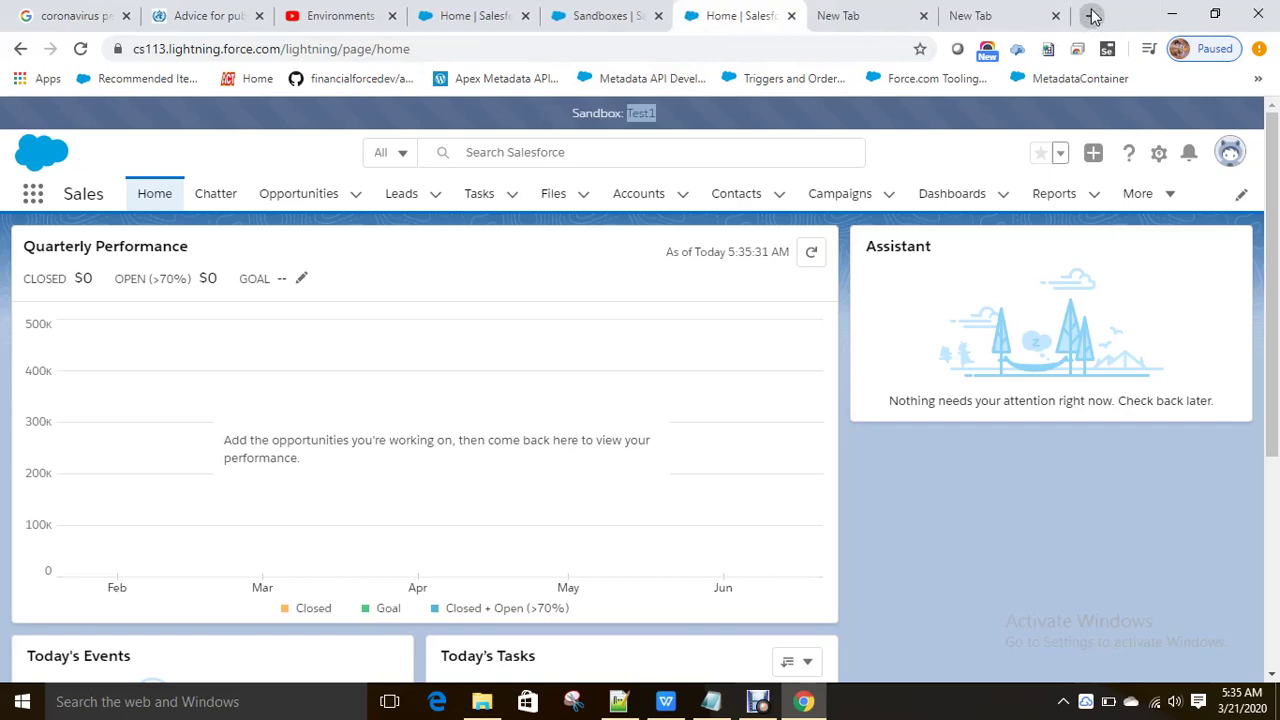
{"action": "left_click", "coordinate": [888, 21]}
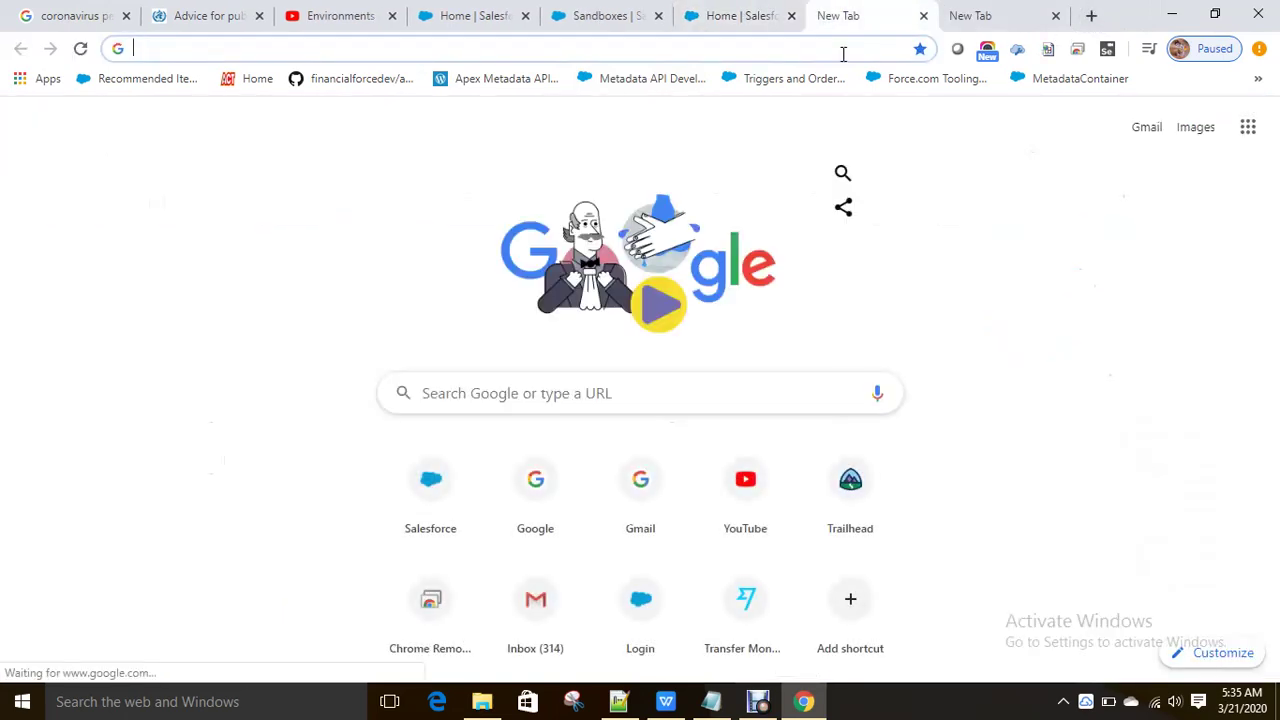
{"action": "type", "text": "test.salesforce.com"}
{"action": "key", "text": "Return"}
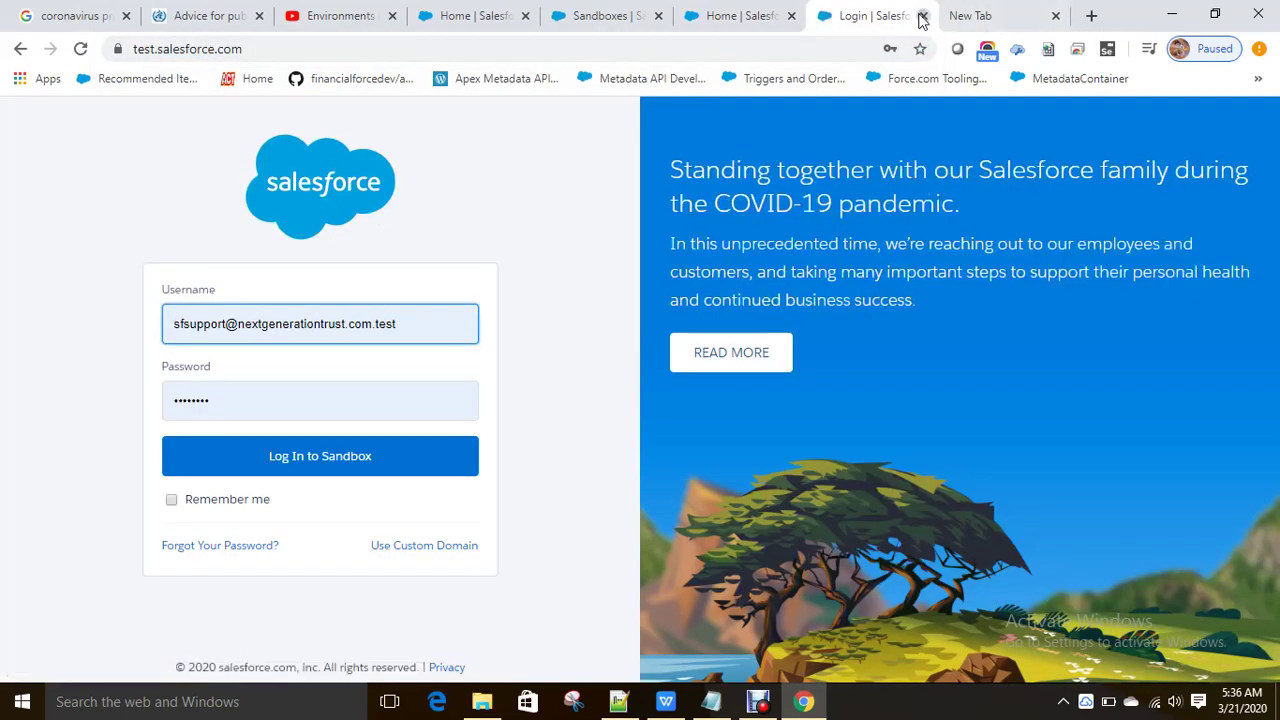
{"action": "left_click", "coordinate": [923, 15]}
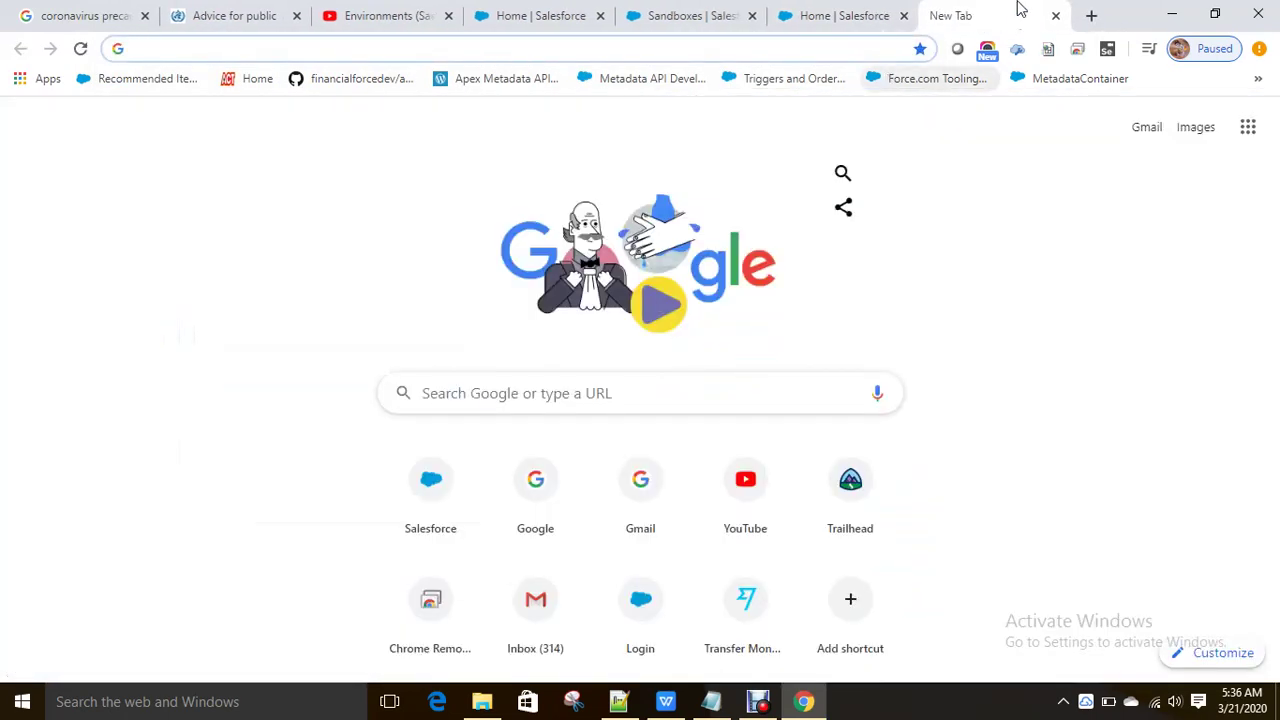
{"action": "left_click", "coordinate": [619, 701]}
- Add test.salesforce.com and the sandbox username ending in .test1 to the notes
{"action": "left_click", "coordinate": [574, 397]}
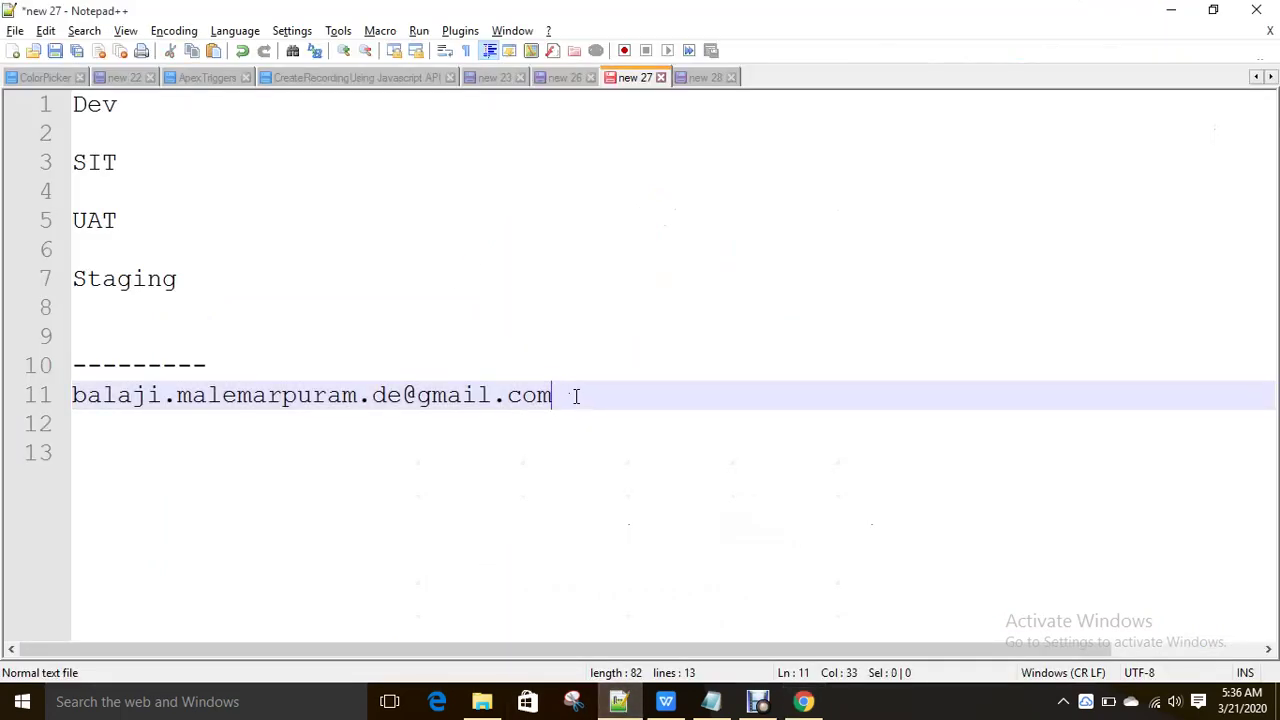
{"action": "key", "text": "Return"}
{"action": "key", "text": "Return"}
{"action": "type", "text": "test.salesforce.com"}
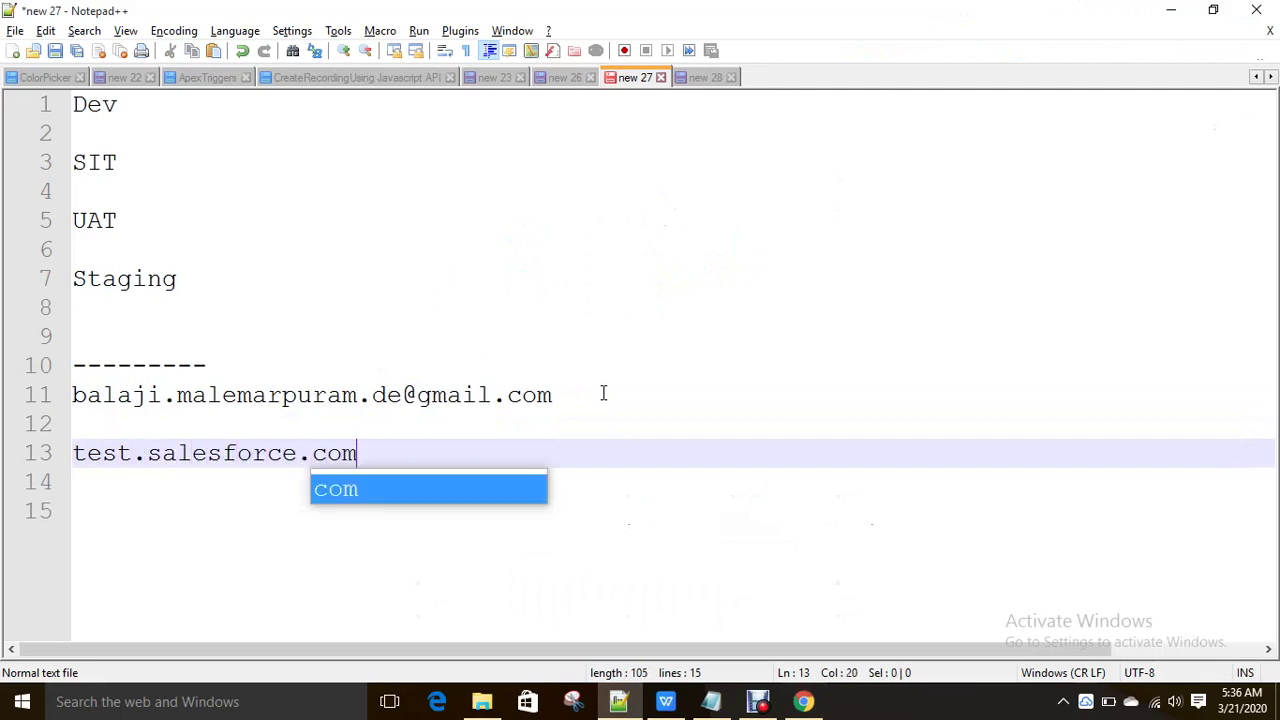
{"action": "key", "text": "Return"}
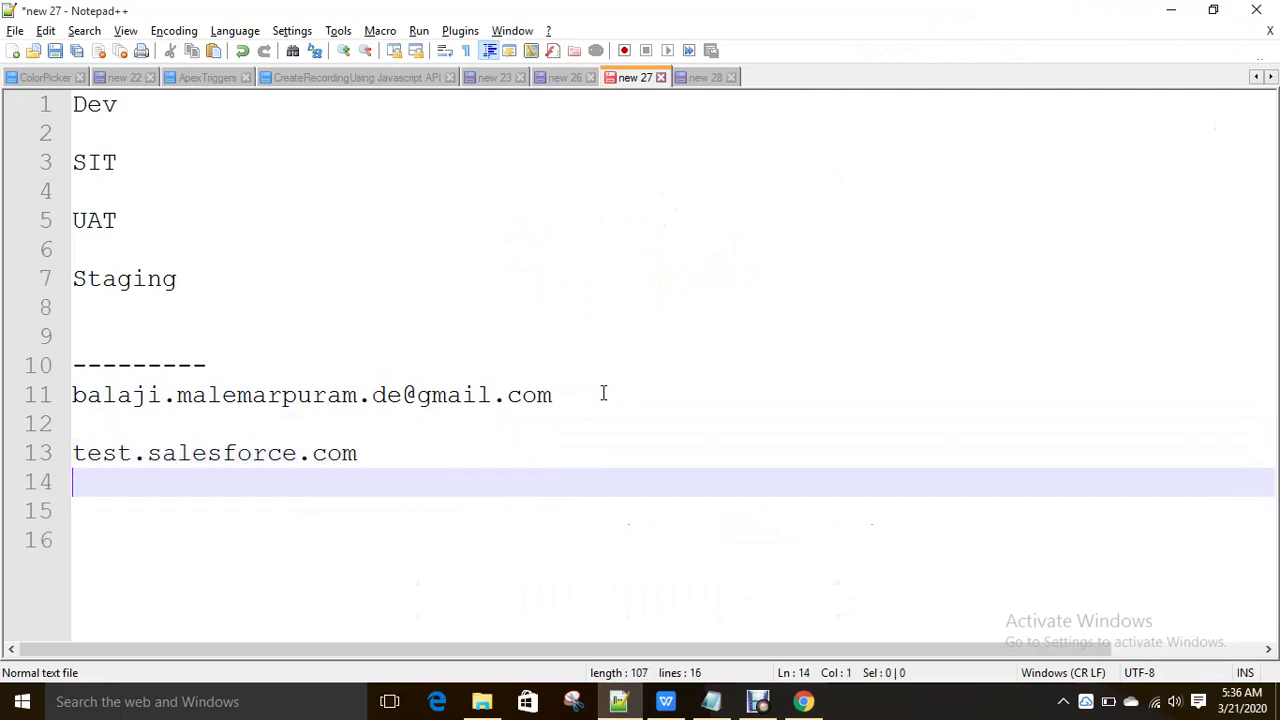
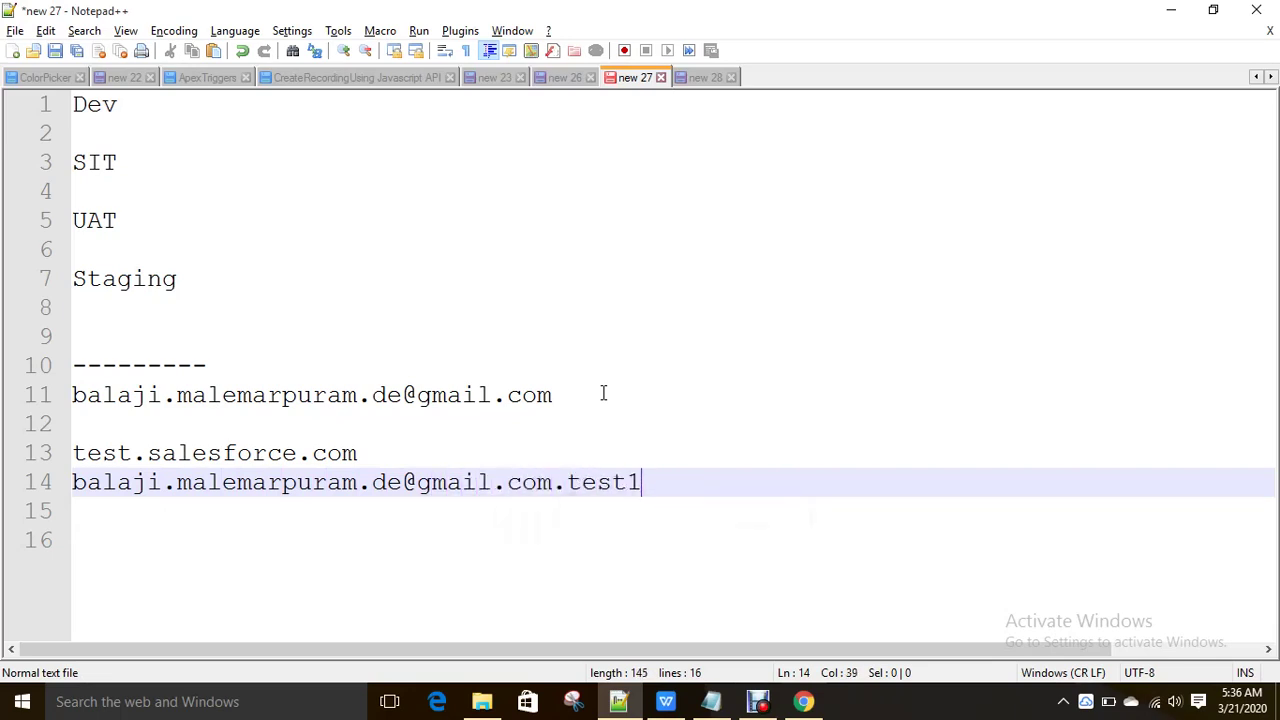
- Add a pwd line below the username and switch back to the browser
{"action": "key", "text": "Return"}
{"action": "key", "text": "Return"}
{"action": "key", "text": "BackSpace"}
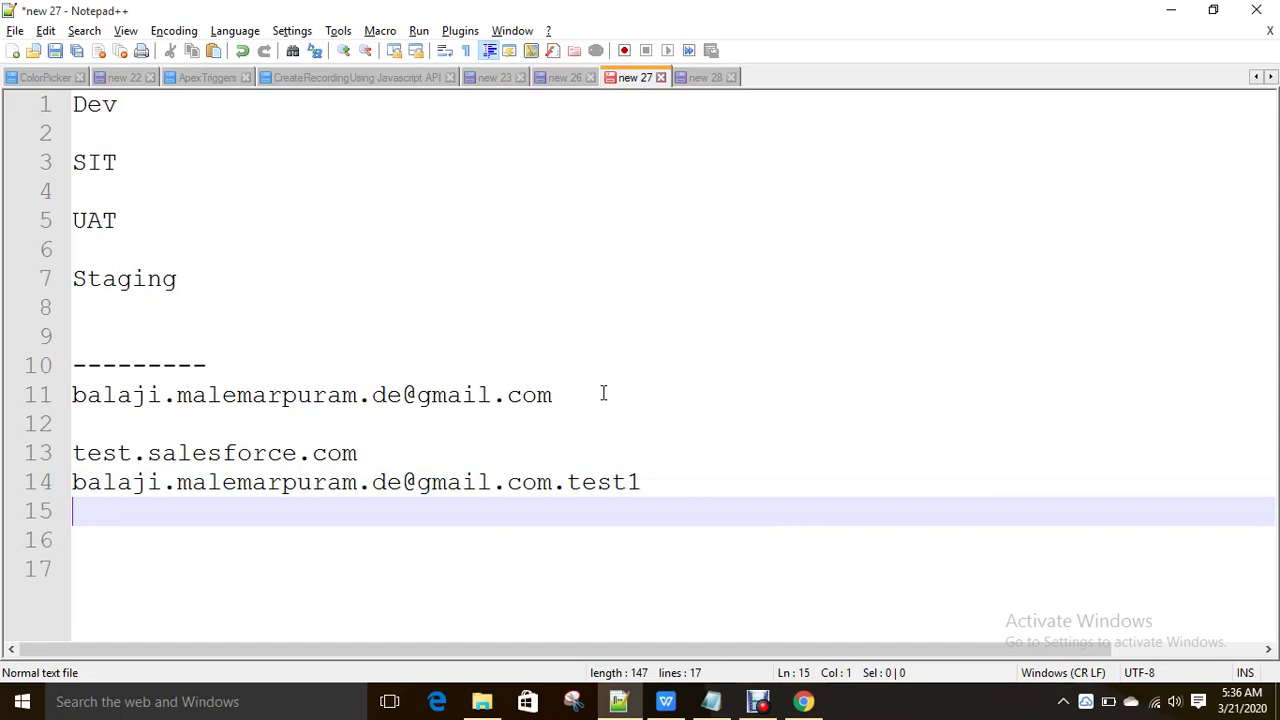
{"action": "type", "text": "pwe"}
{"action": "key", "text": "BackSpace"}
{"action": "type", "text": "d"}
{"action": "key", "text": "Return"}
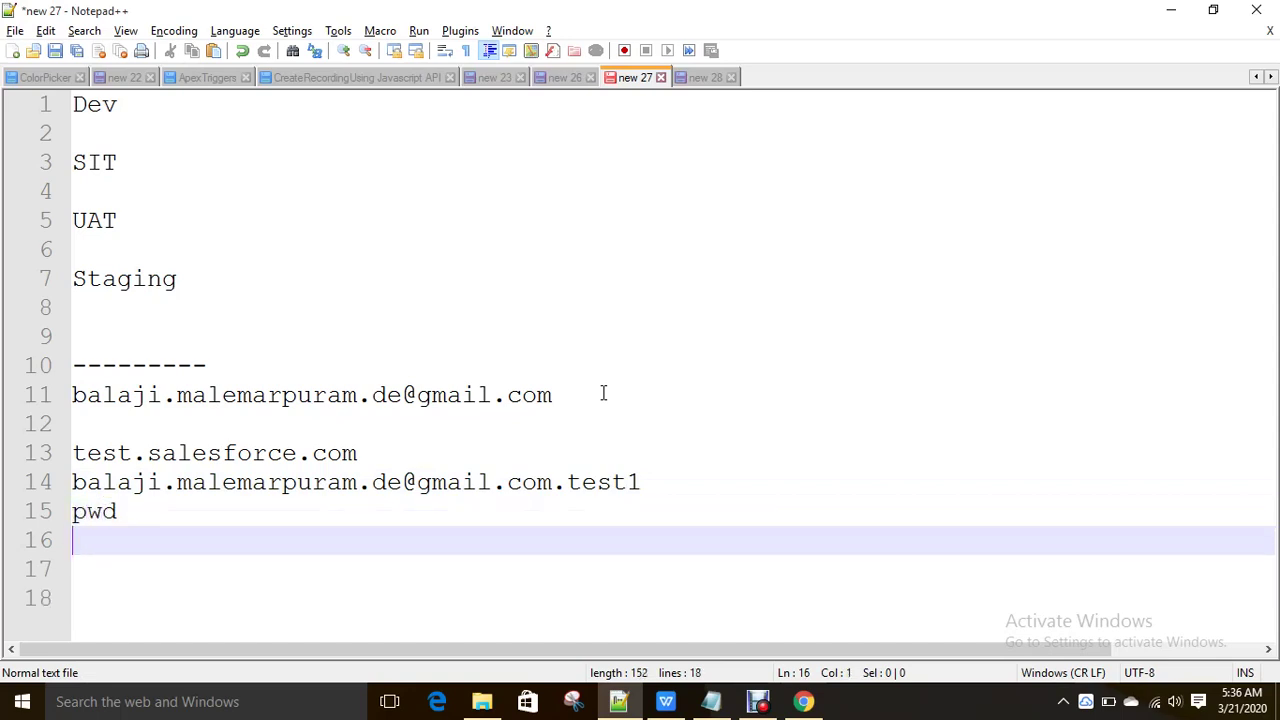
{"action": "key", "text": "Return"}
{"action": "key", "text": "alt+Tab"}
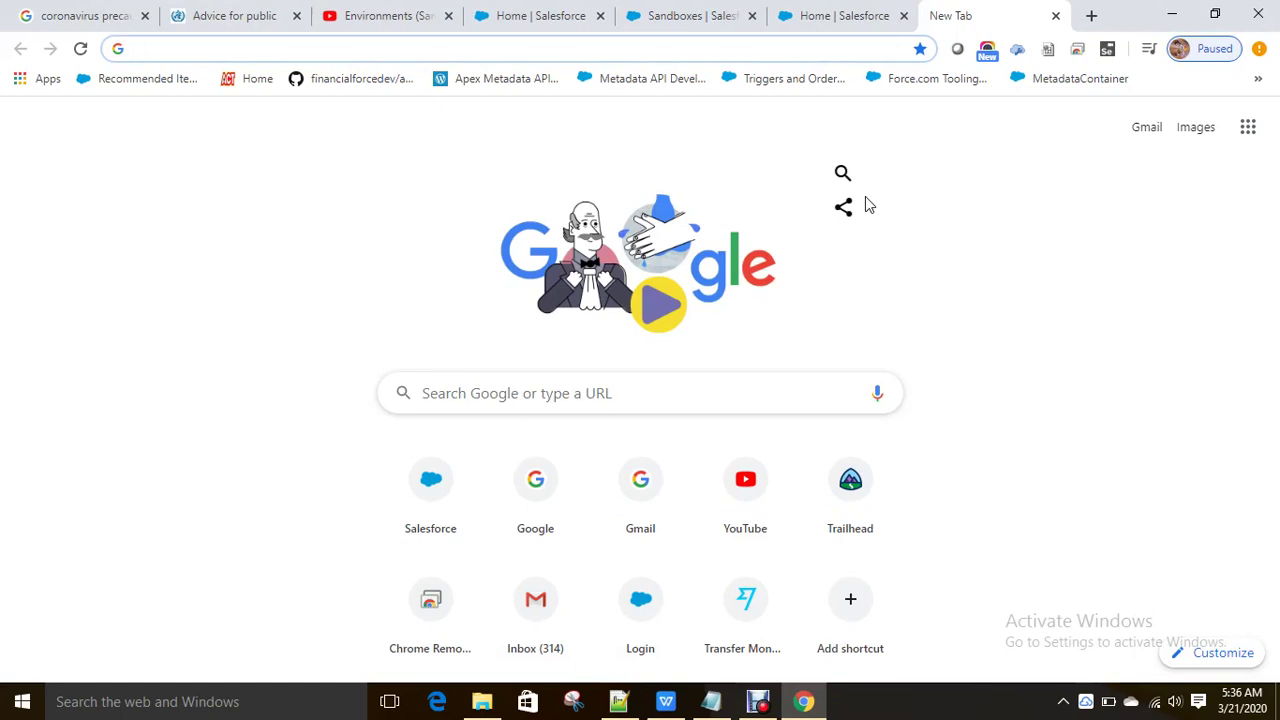
- Reload the Sandboxes list in Setup to check MyDev and Test1clone, then show the WPS slides
{"action": "left_click", "coordinate": [826, 10]}
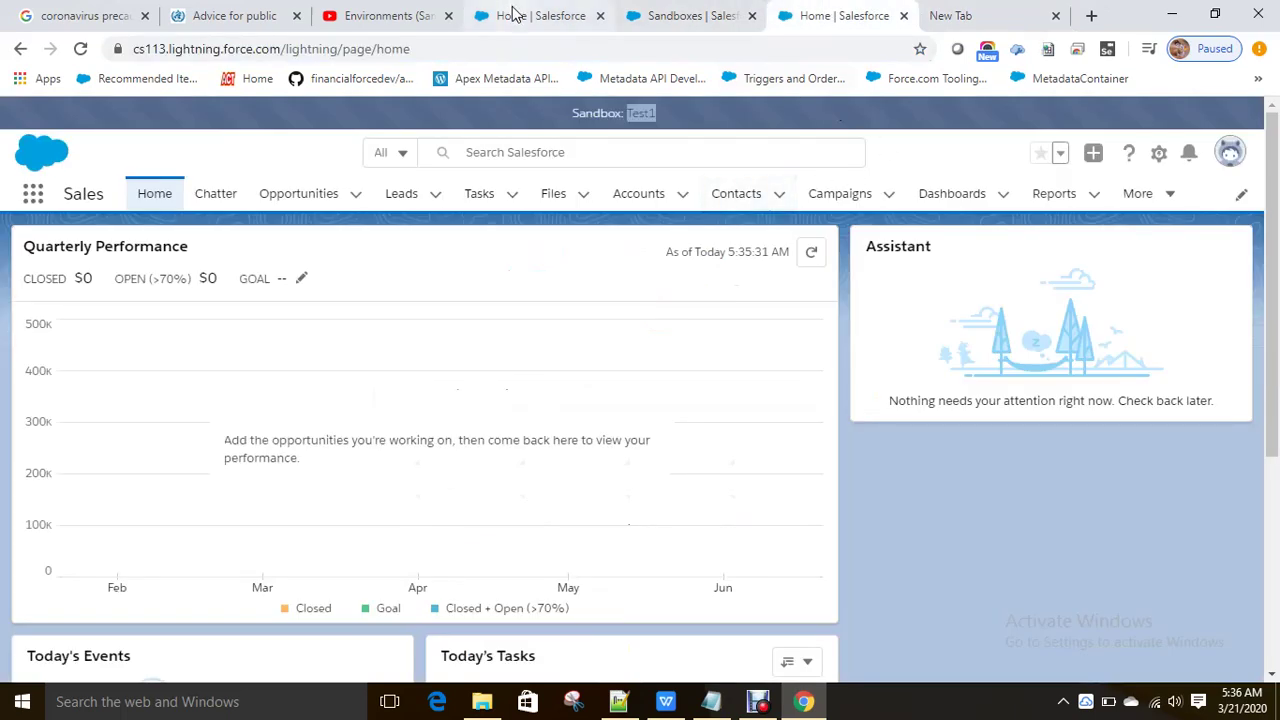
{"action": "left_click", "coordinate": [1157, 155]}
{"action": "left_click", "coordinate": [1060, 232]}
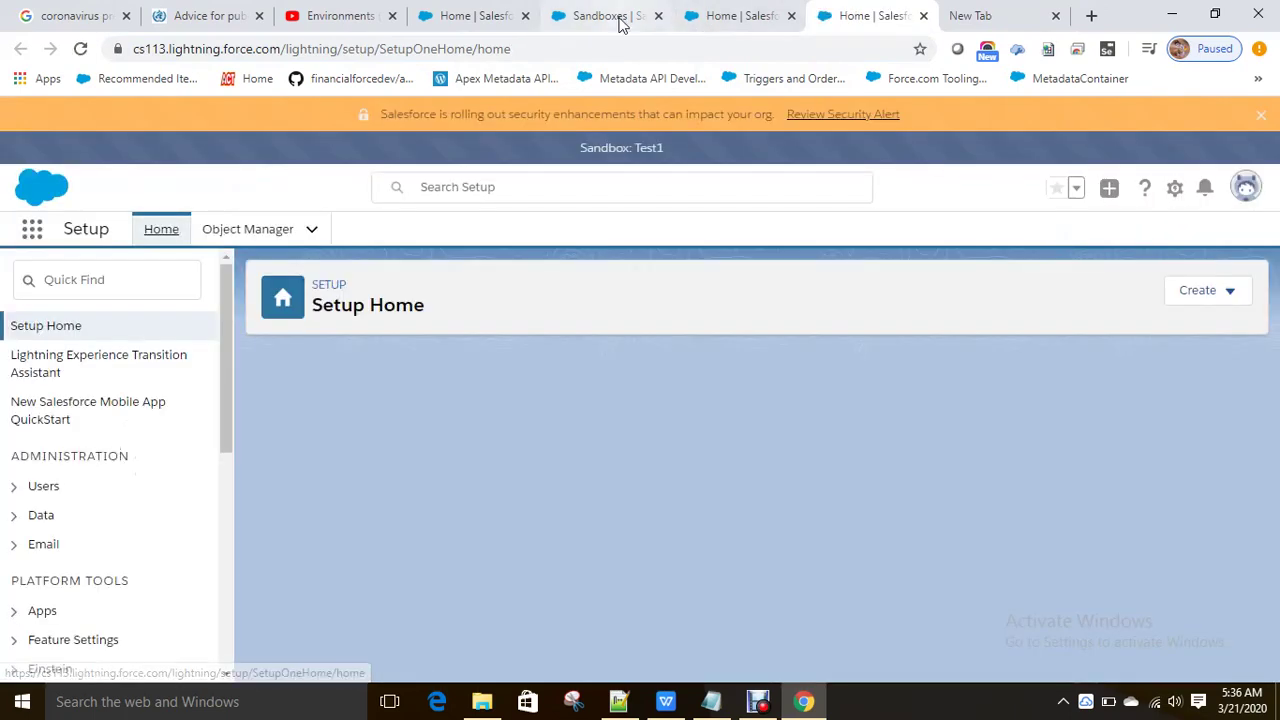
{"action": "left_click", "coordinate": [620, 16]}
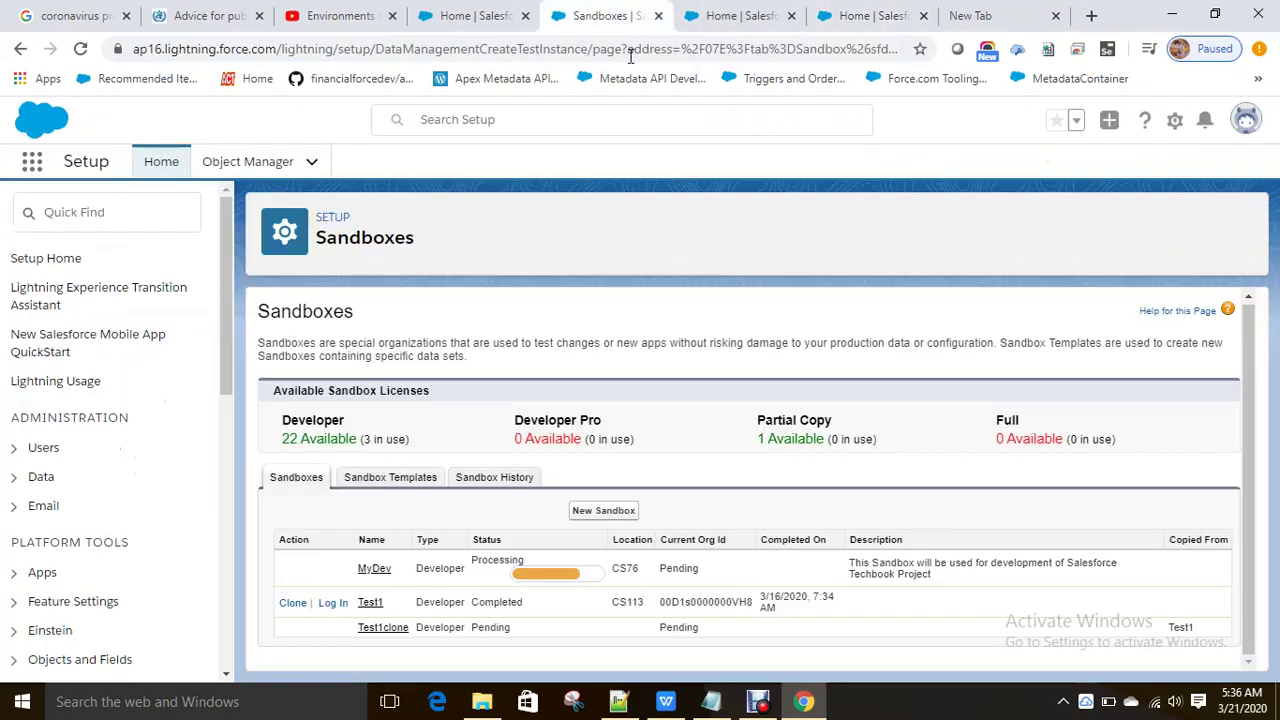
{"action": "left_click", "coordinate": [714, 48]}
{"action": "key", "text": "Return"}
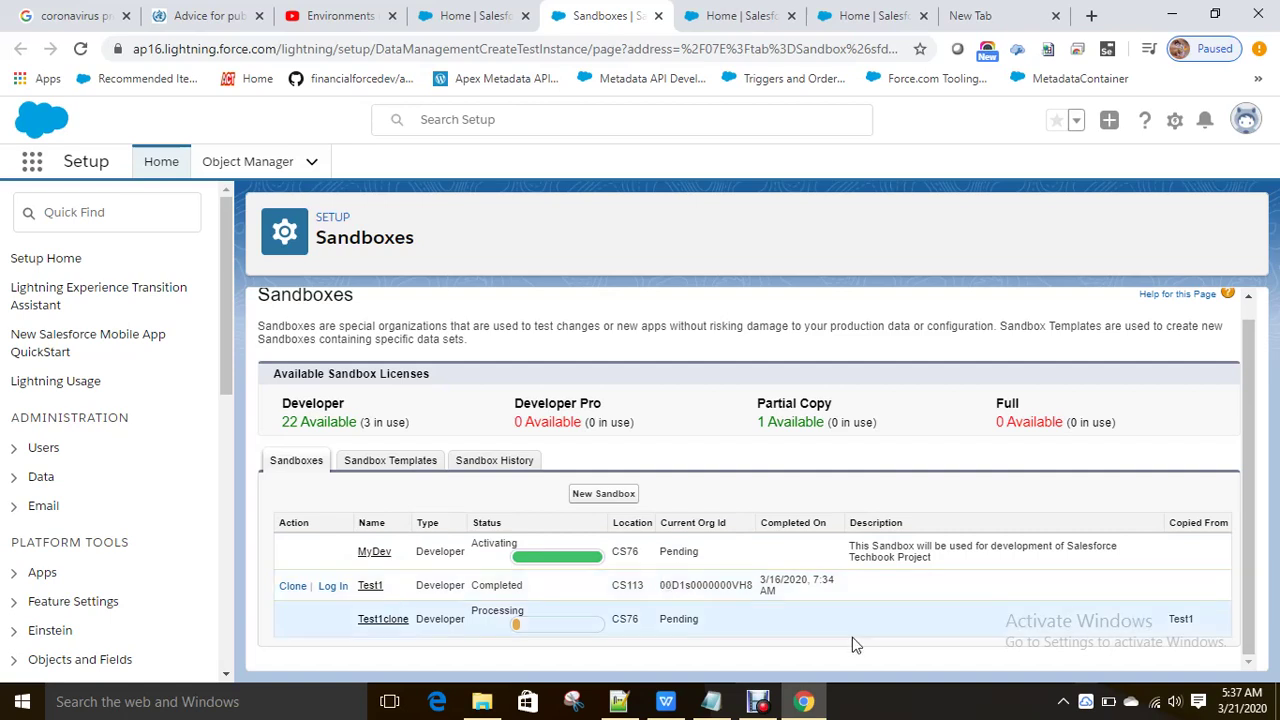
{"action": "left_click", "coordinate": [665, 701]}
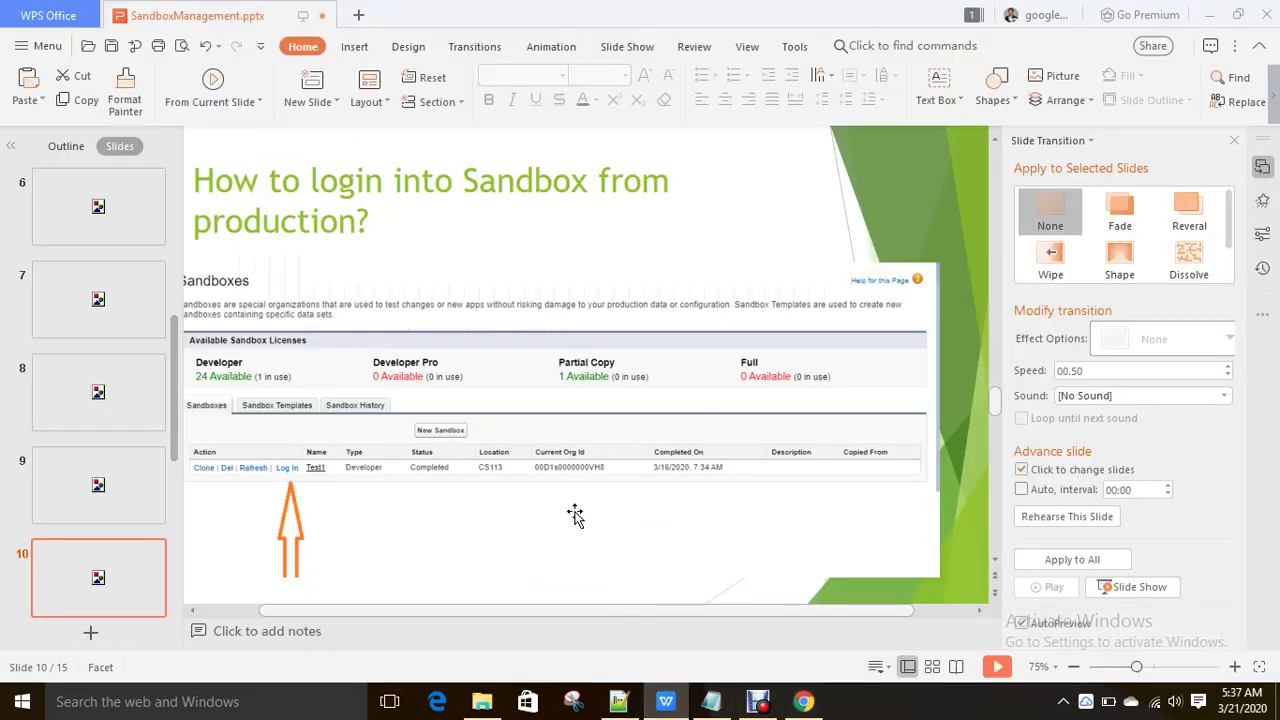
- Advance to slide 13, 'What is Sandbox Template?', then go back to the Salesforce Sandboxes page
{"action": "scroll", "coordinate": [575, 515], "scroll_direction": "down", "scroll_amount": 1}
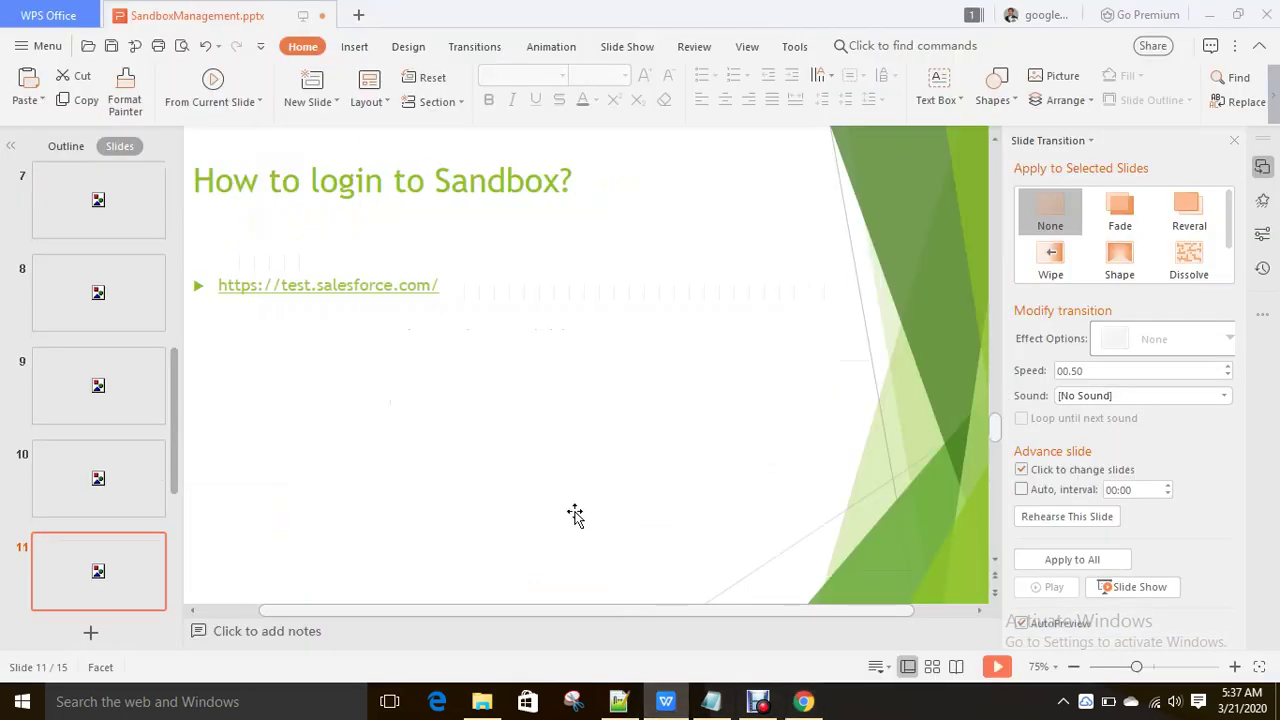
{"action": "scroll", "coordinate": [575, 515], "scroll_direction": "down", "scroll_amount": 1}
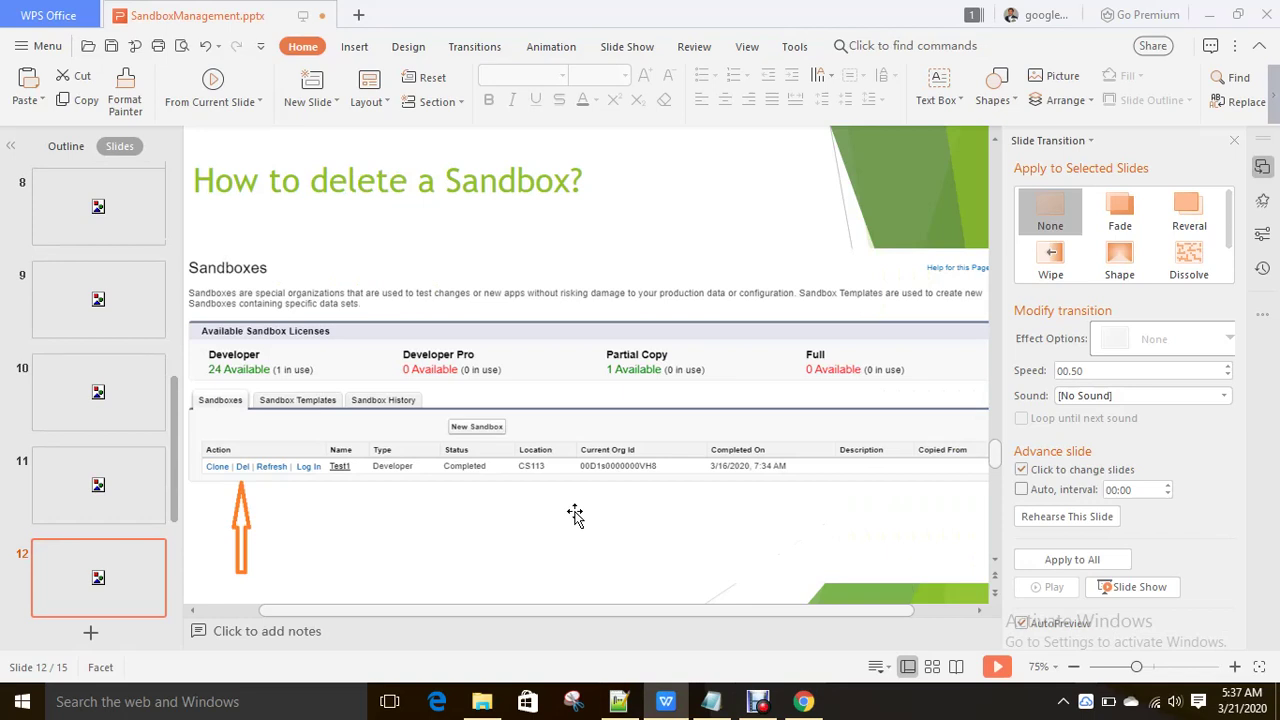
{"action": "scroll", "coordinate": [575, 515], "scroll_direction": "down", "scroll_amount": 1}
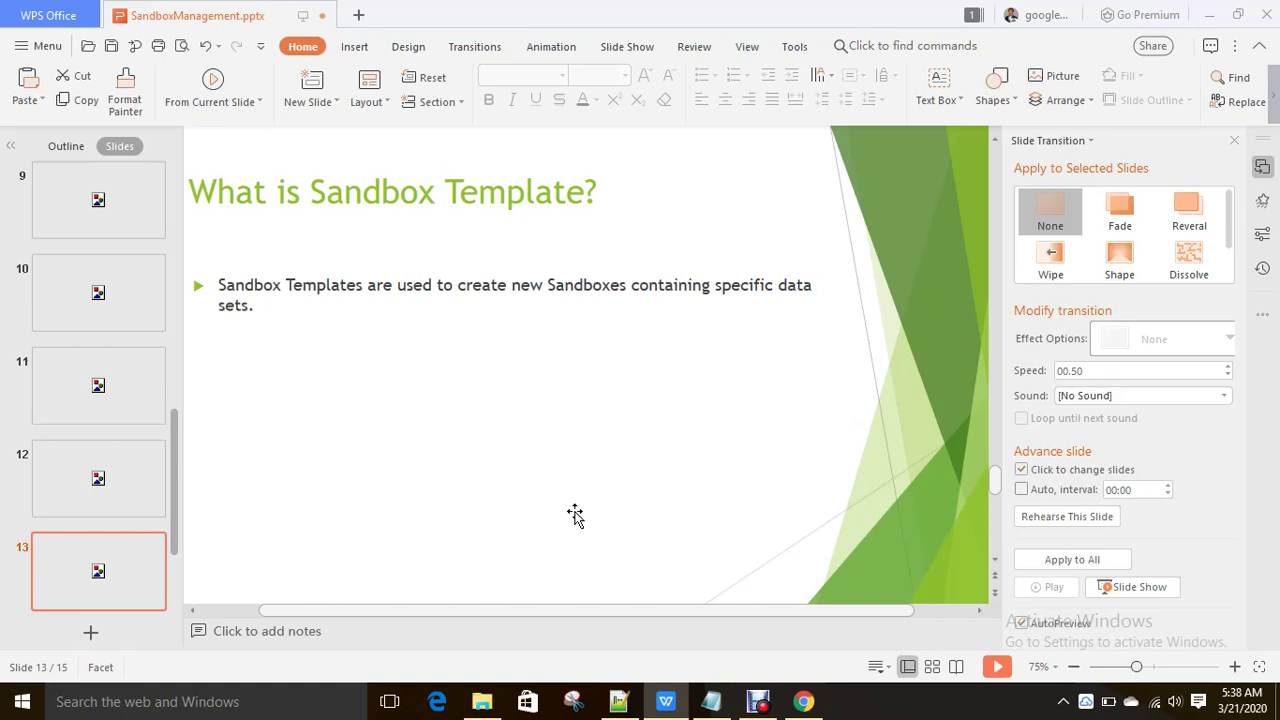
{"action": "left_click", "coordinate": [803, 701]}
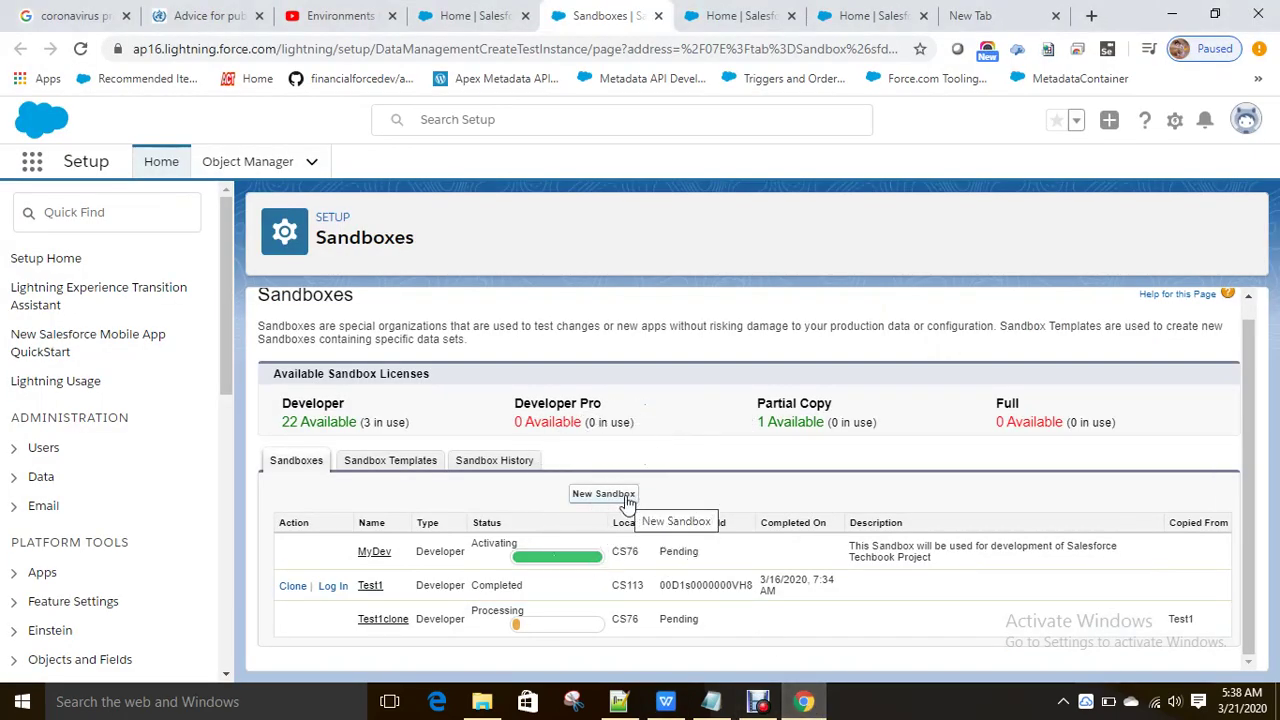
{"action": "left_click", "coordinate": [626, 496]}
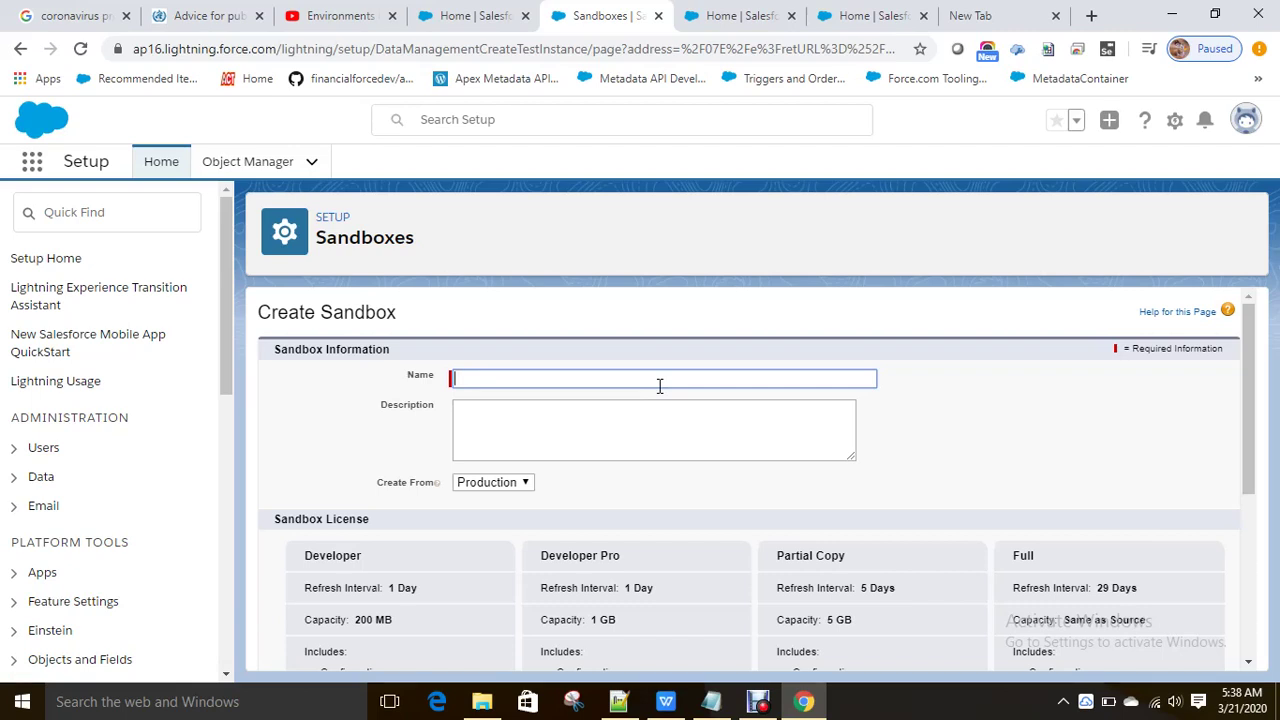
{"action": "type", "text": "My"}
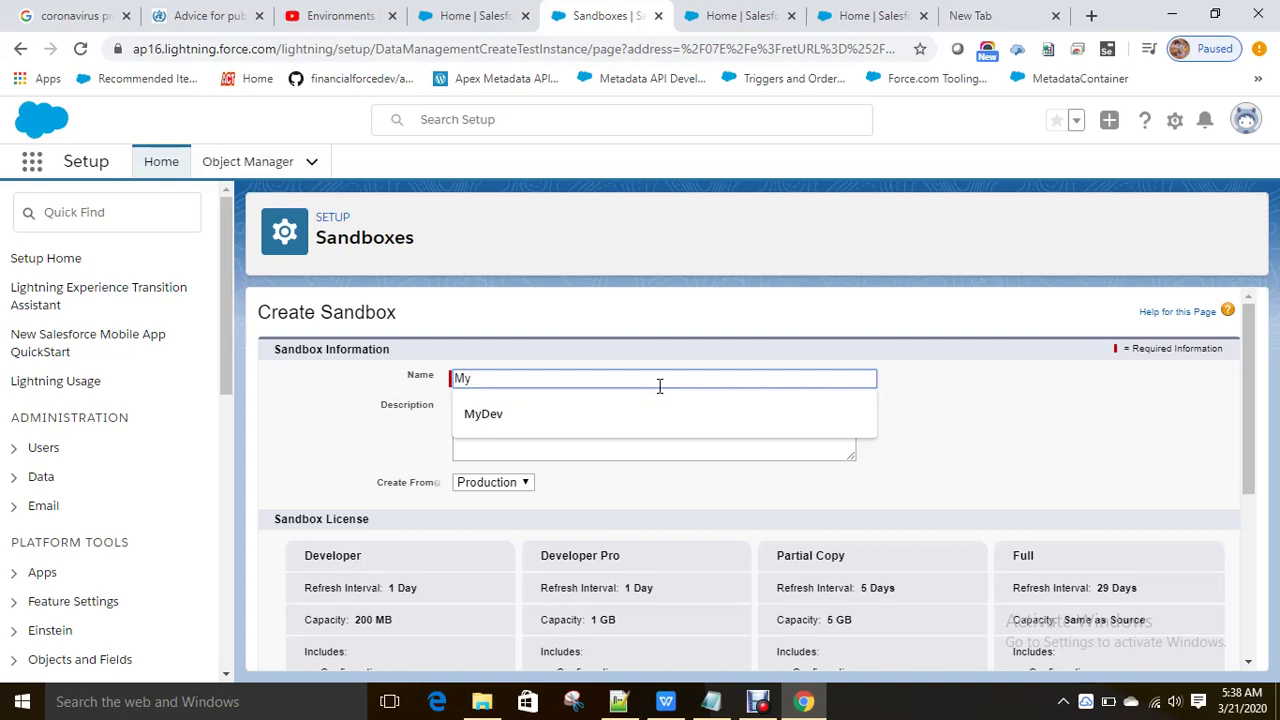
{"action": "type", "text": "Parti"}
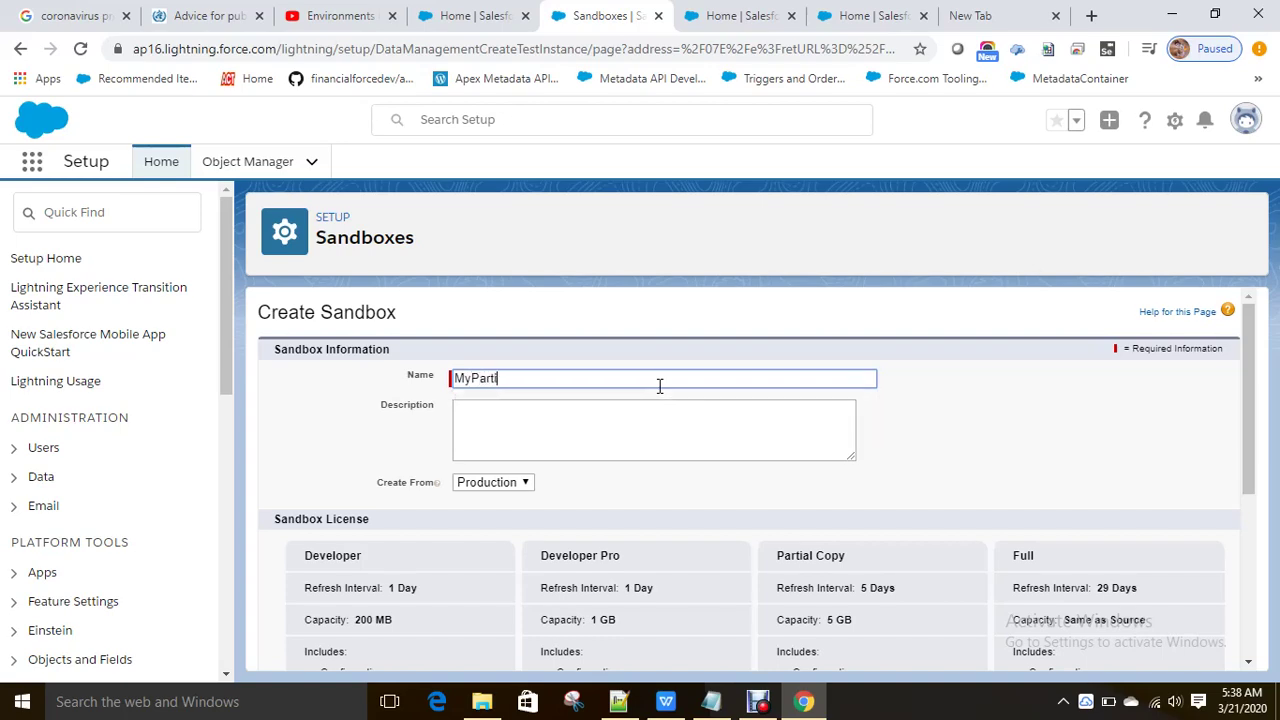
{"action": "key", "text": "BackSpace"}
{"action": "key", "text": "BackSpace"}
{"action": "key", "text": "BackSpace"}
{"action": "key", "text": "BackSpace"}
{"action": "key", "text": "BackSpace"}
{"action": "key", "text": "BackSpace"}
{"action": "key", "text": "BackSpace"}
{"action": "type", "text": "UAT"}
{"action": "scroll", "coordinate": [680, 408], "scroll_direction": "down", "scroll_amount": 5}
{"action": "scroll", "coordinate": [709, 414], "scroll_direction": "up", "scroll_amount": 4}
{"action": "left_click", "coordinate": [569, 384]}
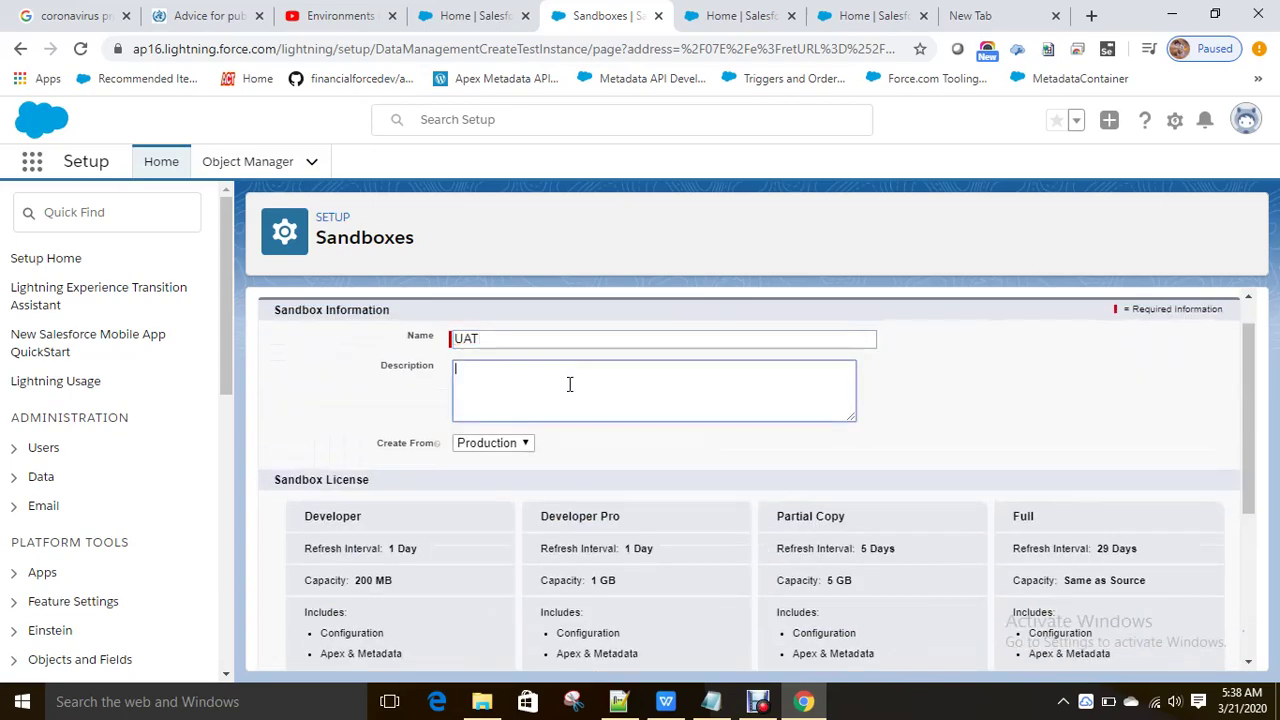
{"action": "type", "text": "Th"}
{"action": "key", "text": "BackSpace"}
{"action": "key", "text": "BackSpace"}
{"action": "type", "text": "This will be used for "}
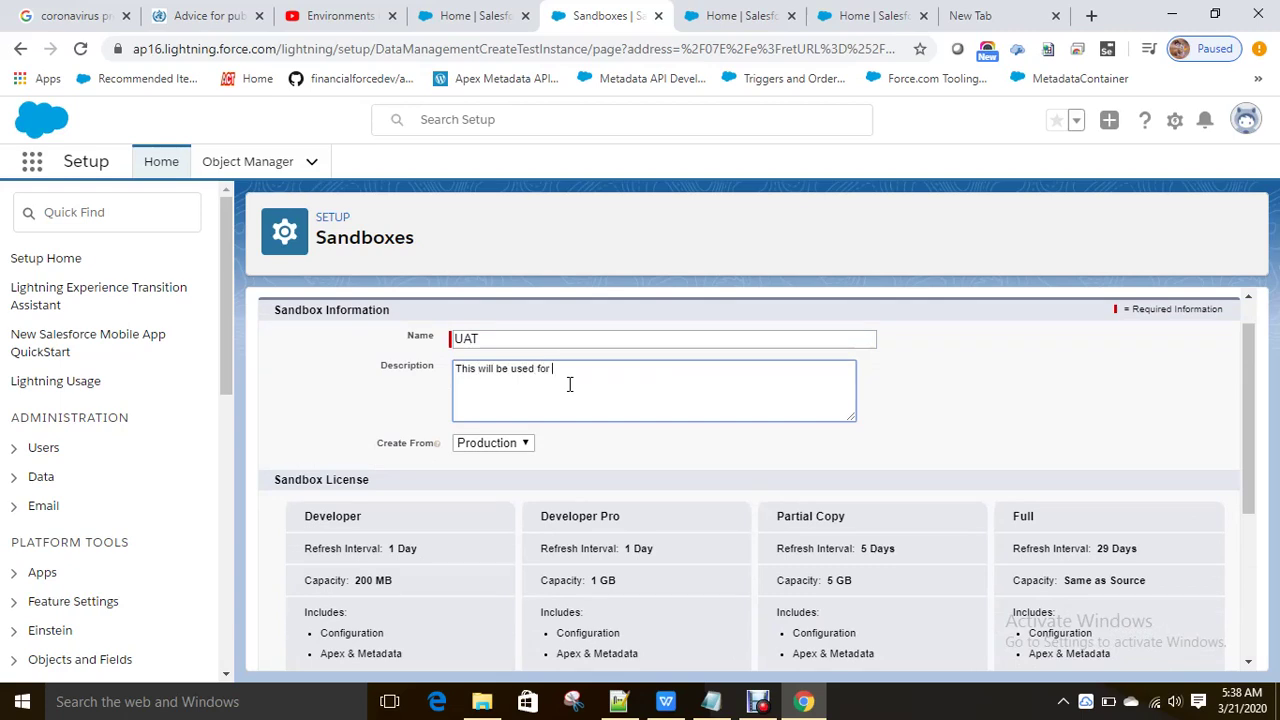
{"action": "type", "text": "UAT testing"}
{"action": "left_click", "coordinate": [526, 444]}
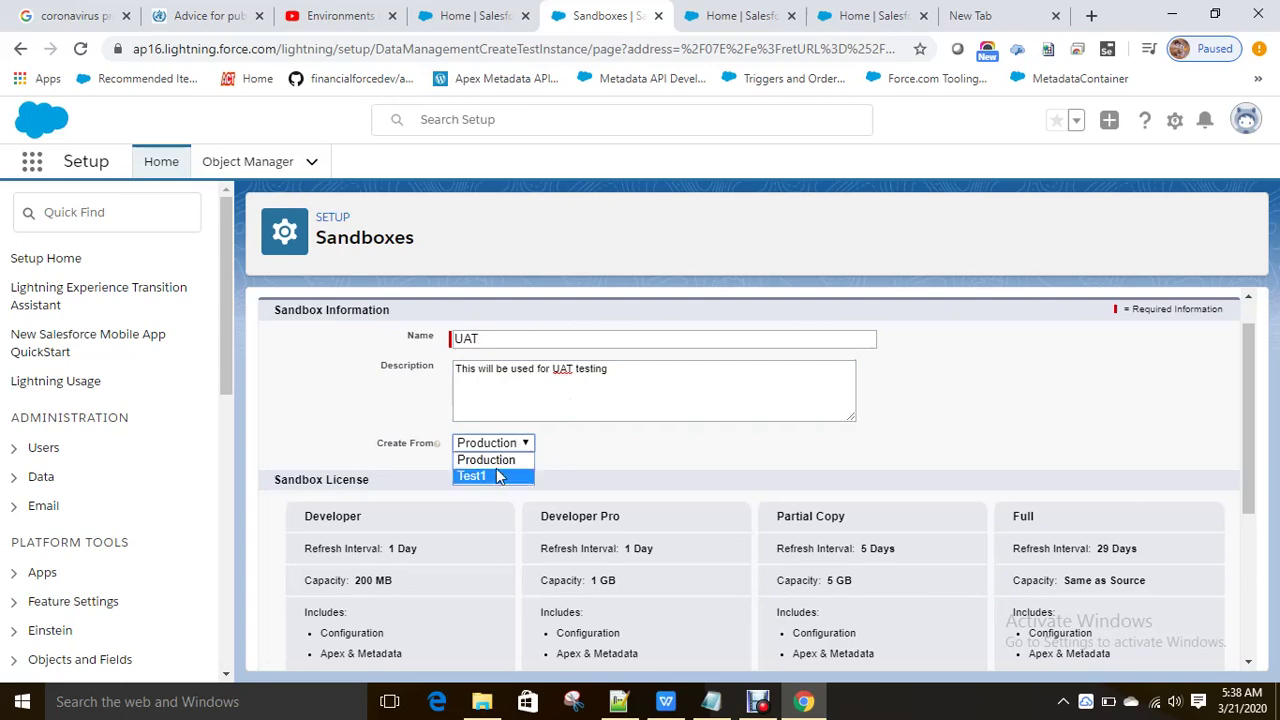
{"action": "left_click", "coordinate": [510, 459]}
{"action": "scroll", "coordinate": [913, 500], "scroll_direction": "down", "scroll_amount": 3}
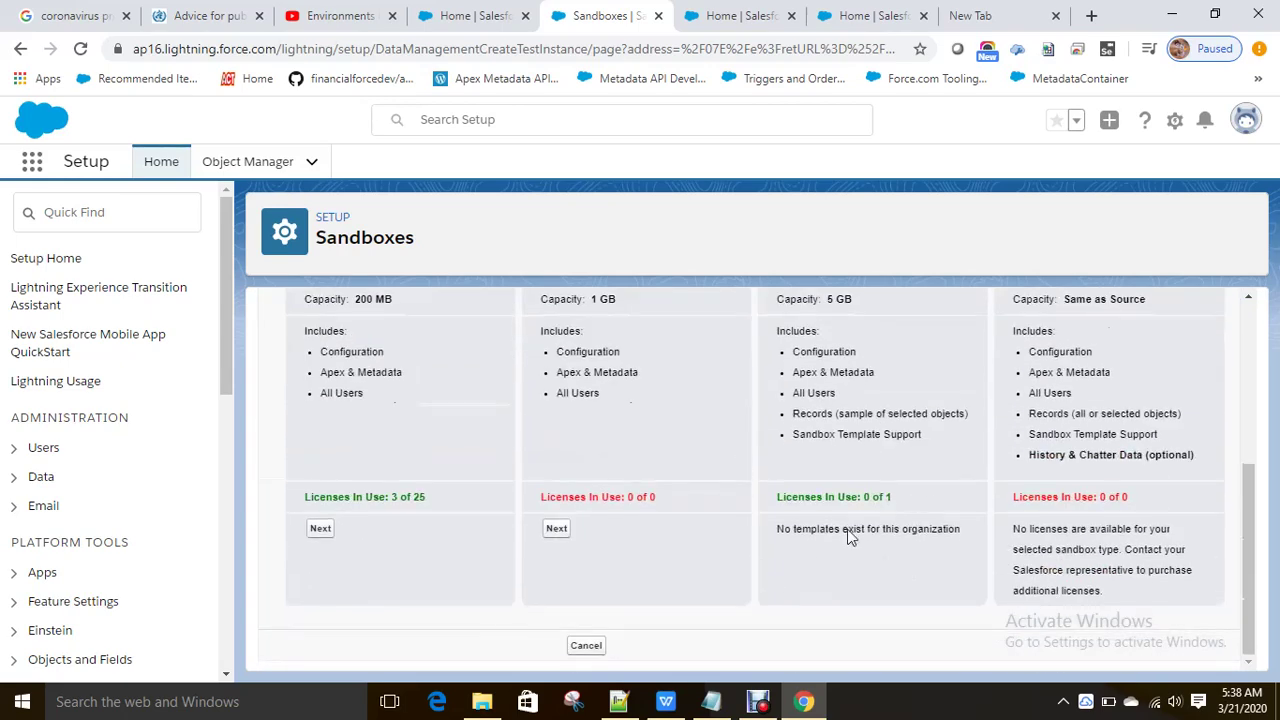
{"action": "left_click_drag", "start_coordinate": [824, 528], "coordinate": [963, 531]}
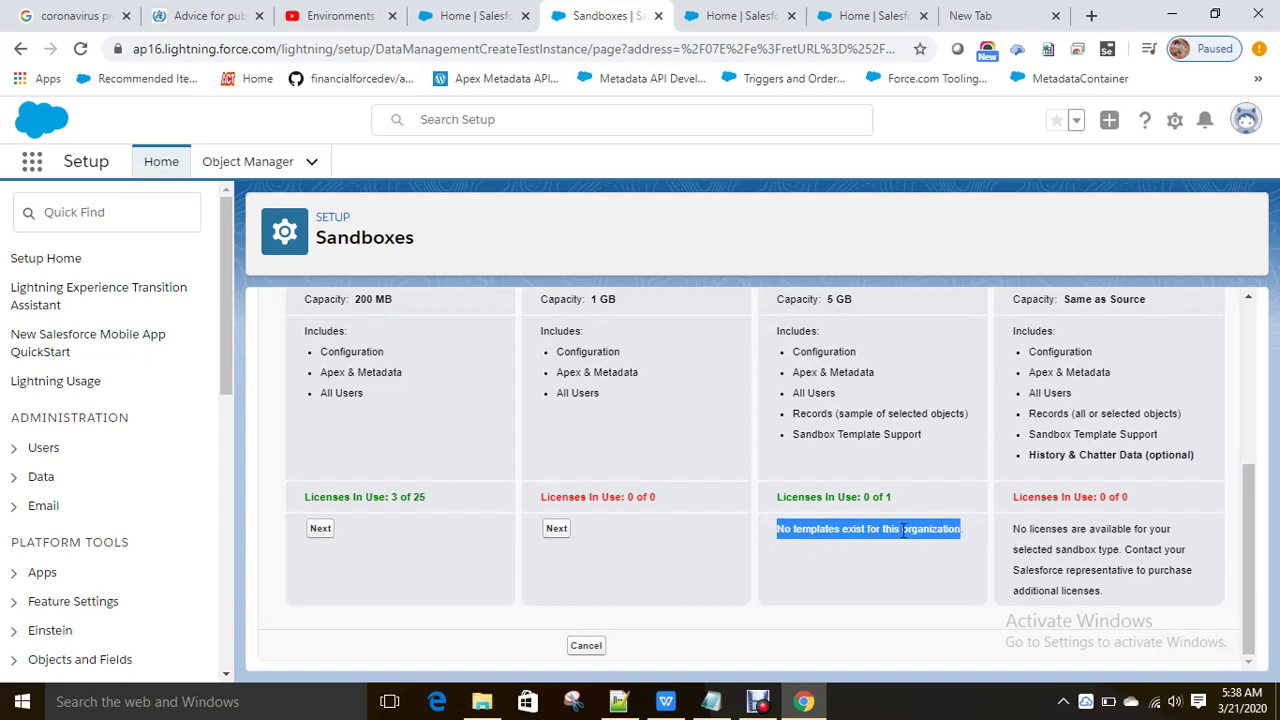
{"action": "scroll", "coordinate": [940, 540], "scroll_direction": "up", "scroll_amount": 1}
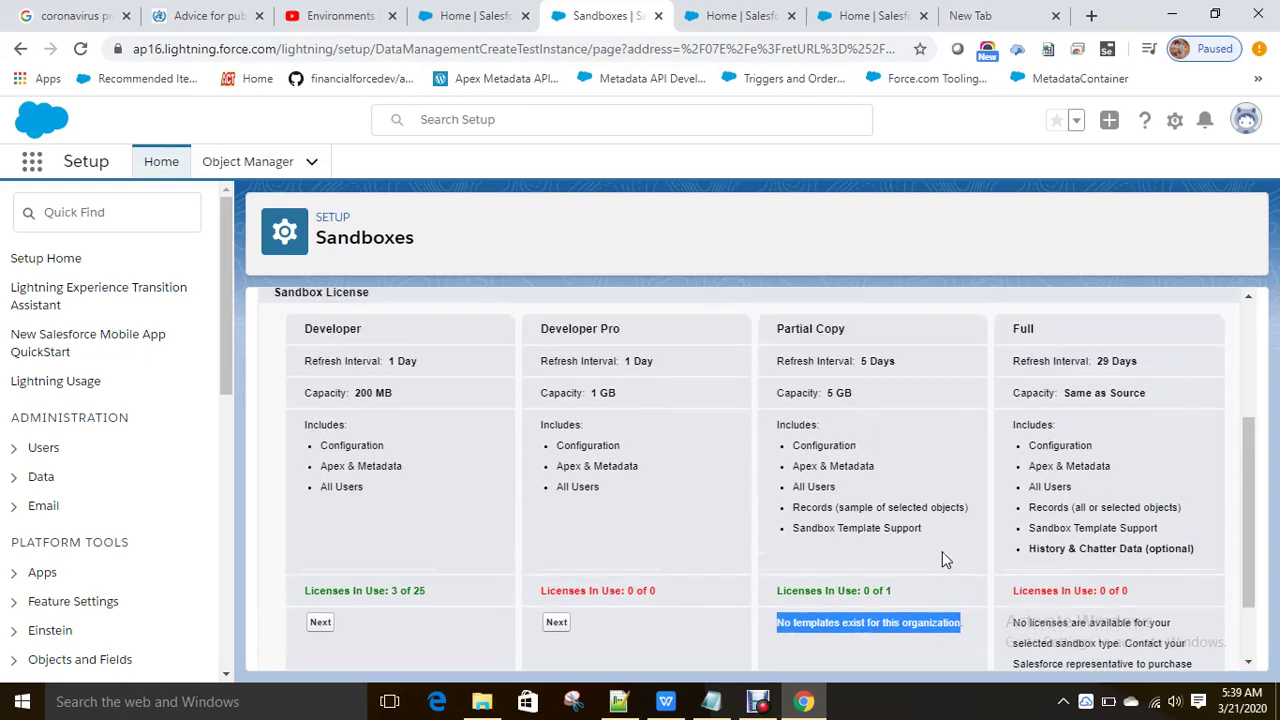
{"action": "scroll", "coordinate": [940, 560], "scroll_direction": "up", "scroll_amount": 2}
{"action": "scroll", "coordinate": [546, 428], "scroll_direction": "up", "scroll_amount": 1}
{"action": "scroll", "coordinate": [573, 555], "scroll_direction": "down", "scroll_amount": 3}
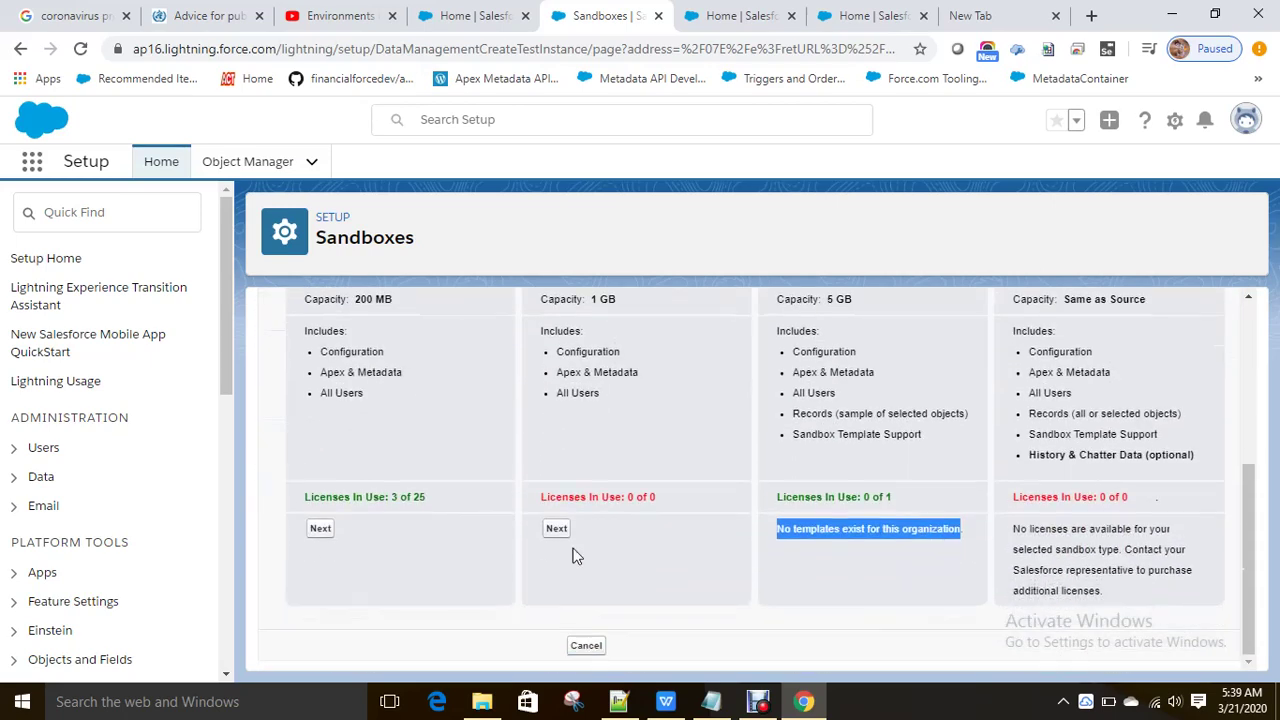
{"action": "left_click", "coordinate": [590, 648]}
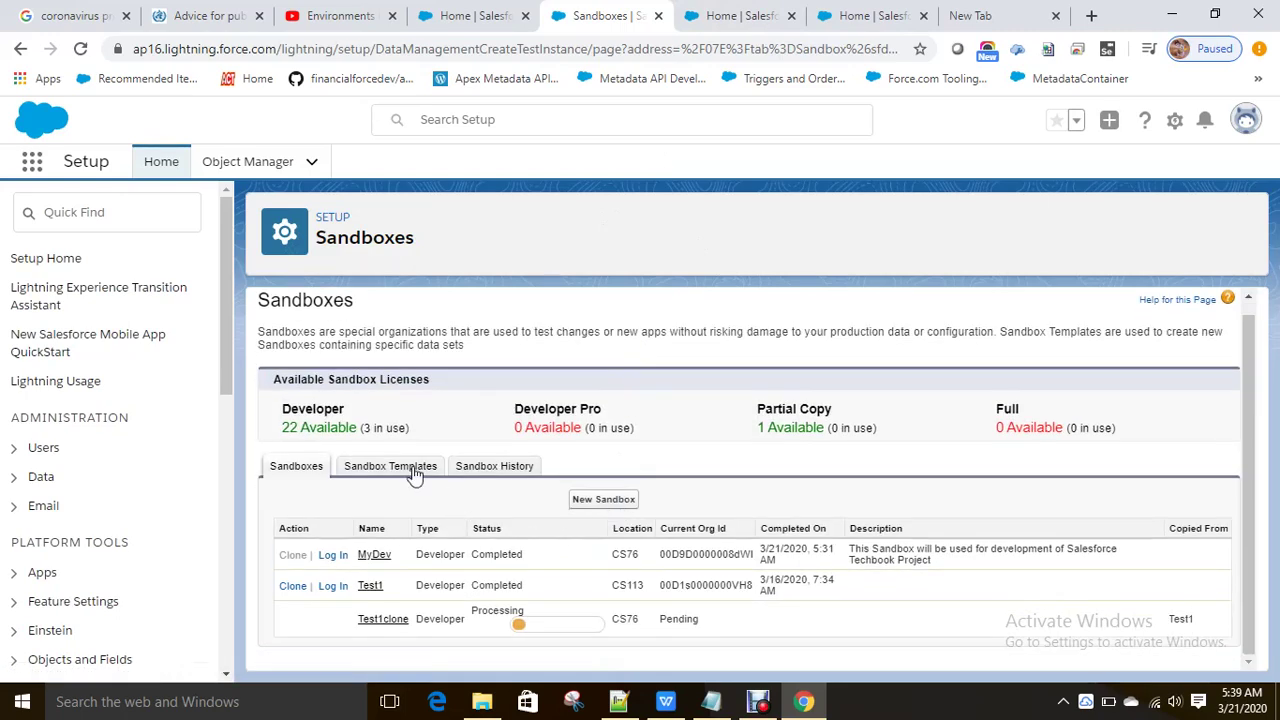
- Start a new sandbox template named 'Template'
{"action": "left_click", "coordinate": [415, 475]}
{"action": "left_click", "coordinate": [667, 518]}
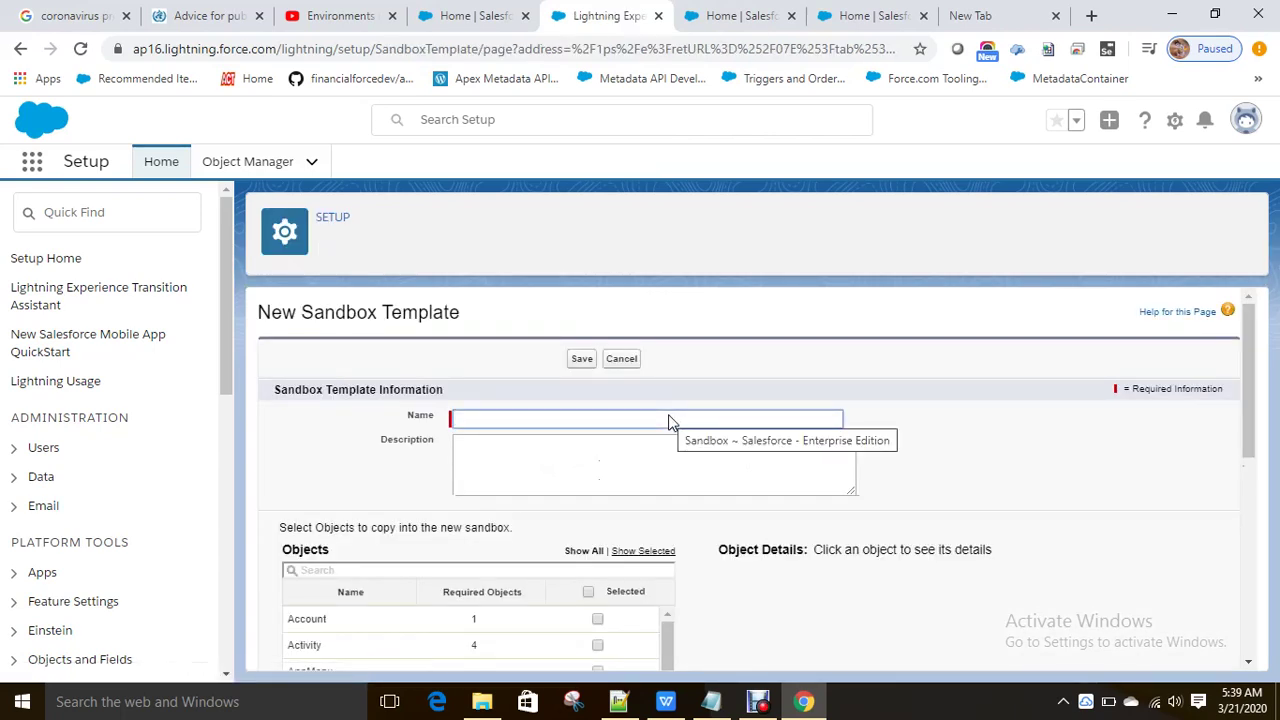
{"action": "type", "text": "Templat"}
{"action": "key", "text": "BackSpace"}
{"action": "key", "text": "BackSpace"}
{"action": "key", "text": "BackSpace"}
{"action": "type", "text": "late"}
- Include Account, Activity, Campaign, Case and Contract in the template and save it
{"action": "scroll", "coordinate": [637, 449], "scroll_direction": "down", "scroll_amount": 2}
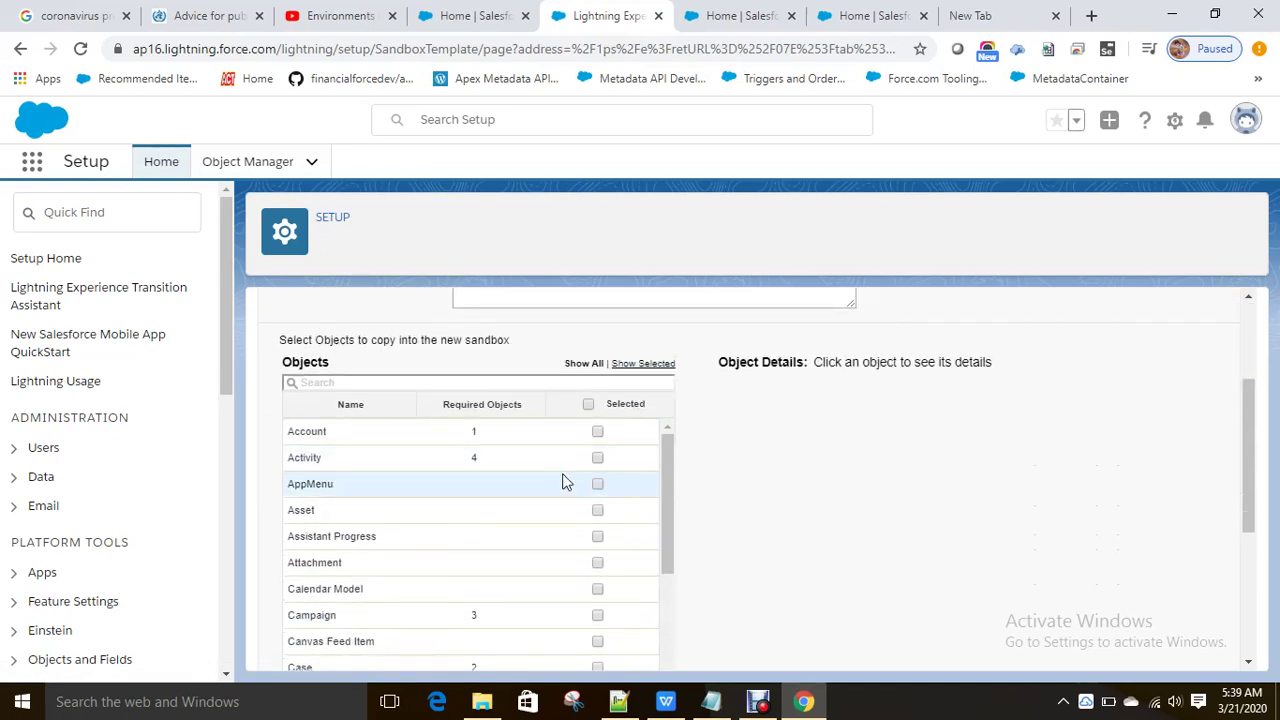
{"action": "left_click", "coordinate": [597, 432]}
{"action": "left_click", "coordinate": [598, 458]}
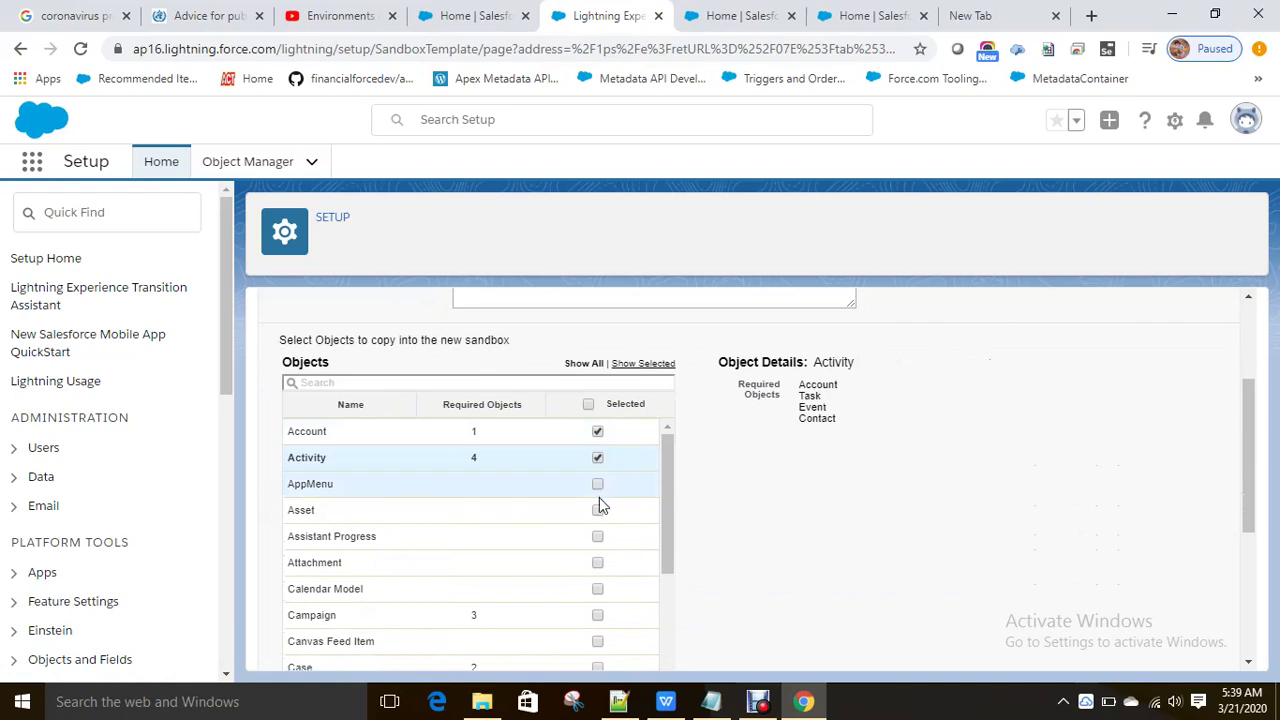
{"action": "scroll", "coordinate": [615, 500], "scroll_direction": "down", "scroll_amount": 2}
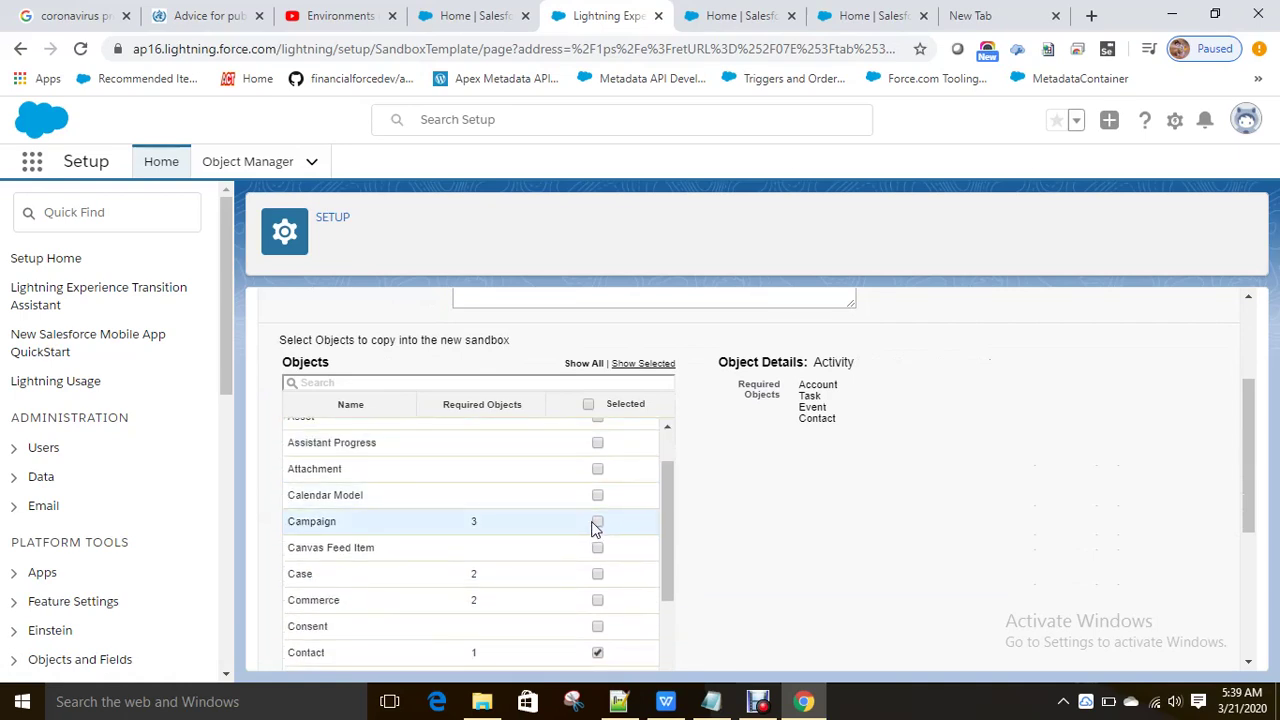
{"action": "left_click", "coordinate": [598, 525]}
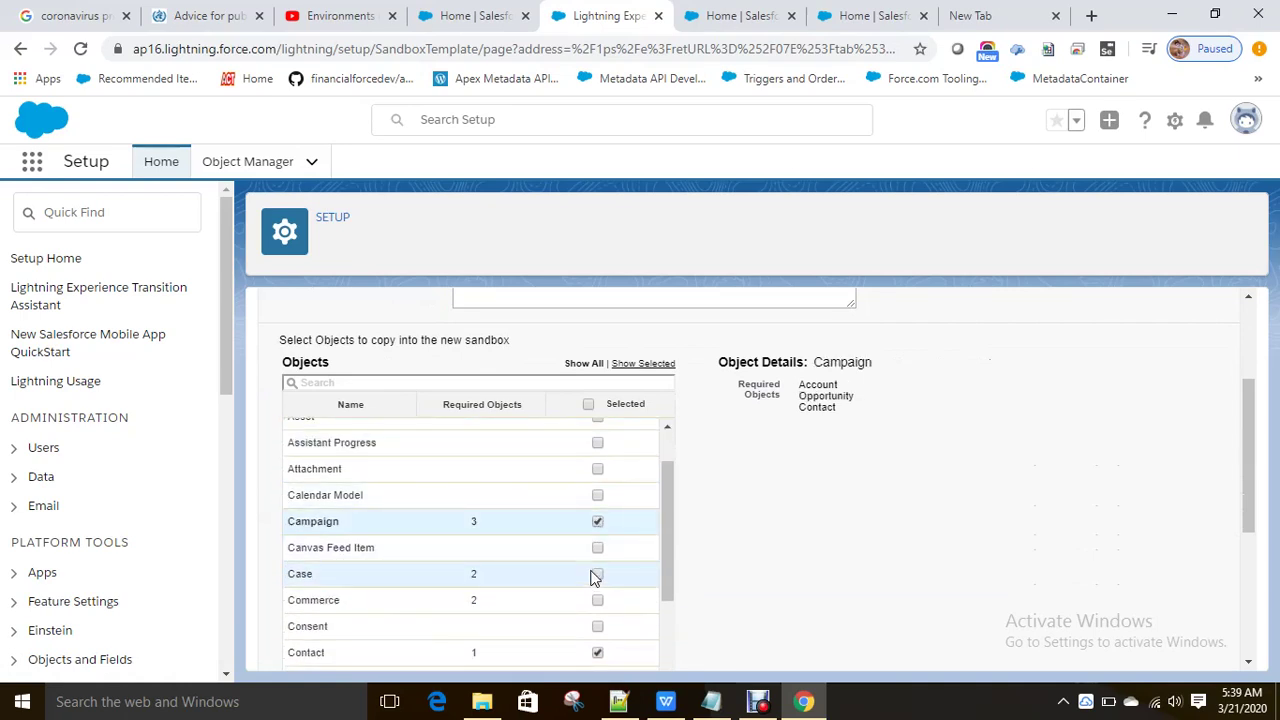
{"action": "left_click", "coordinate": [598, 576]}
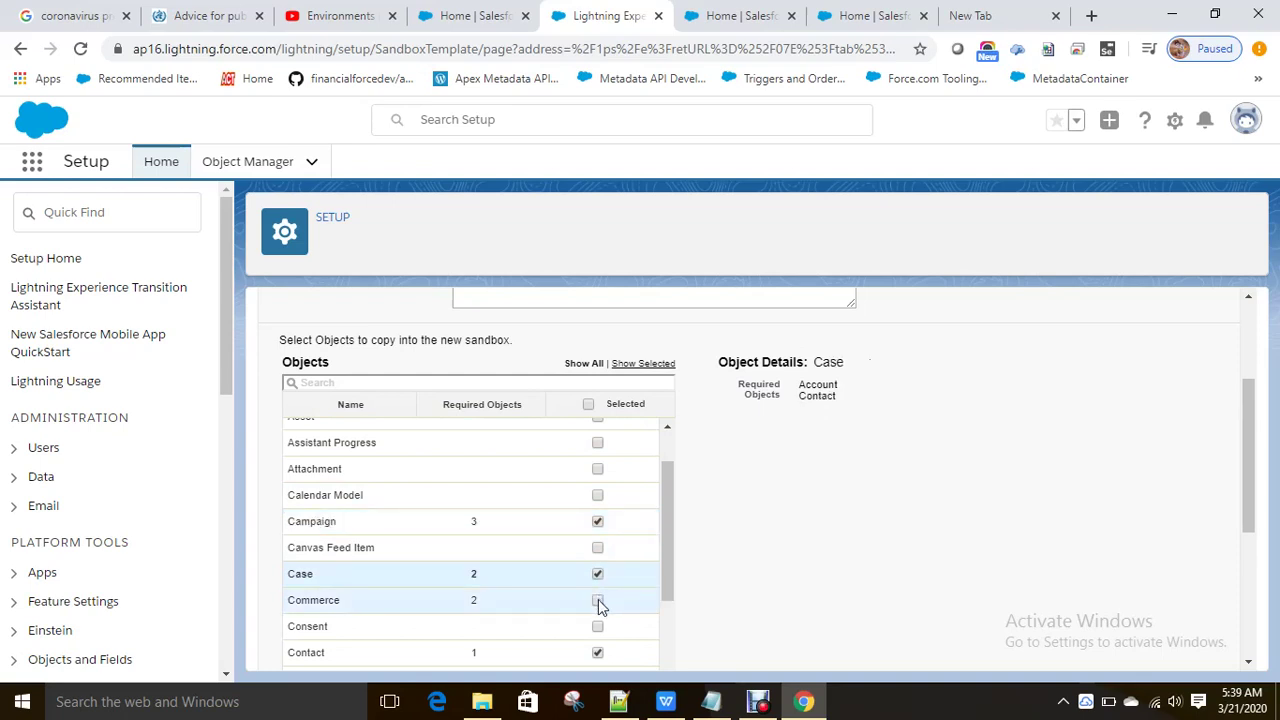
{"action": "left_click", "coordinate": [597, 601]}
{"action": "scroll", "coordinate": [612, 605], "scroll_direction": "down", "scroll_amount": 2}
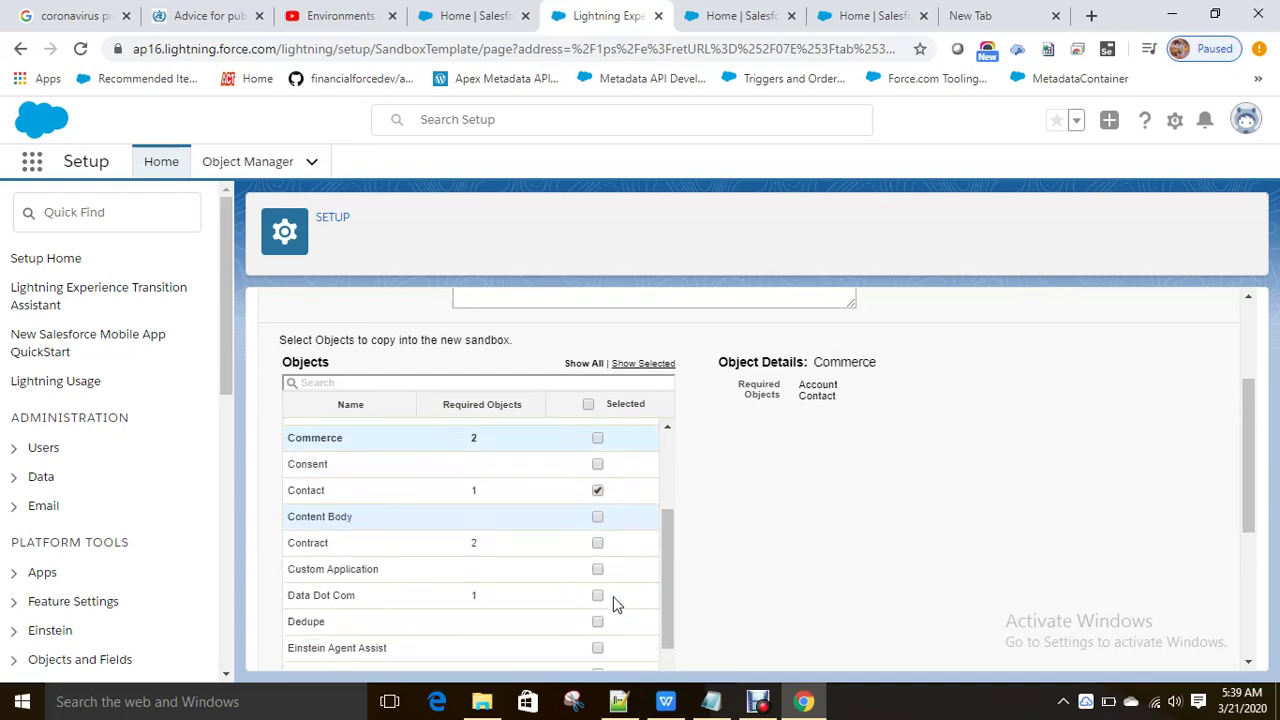
{"action": "left_click", "coordinate": [597, 518]}
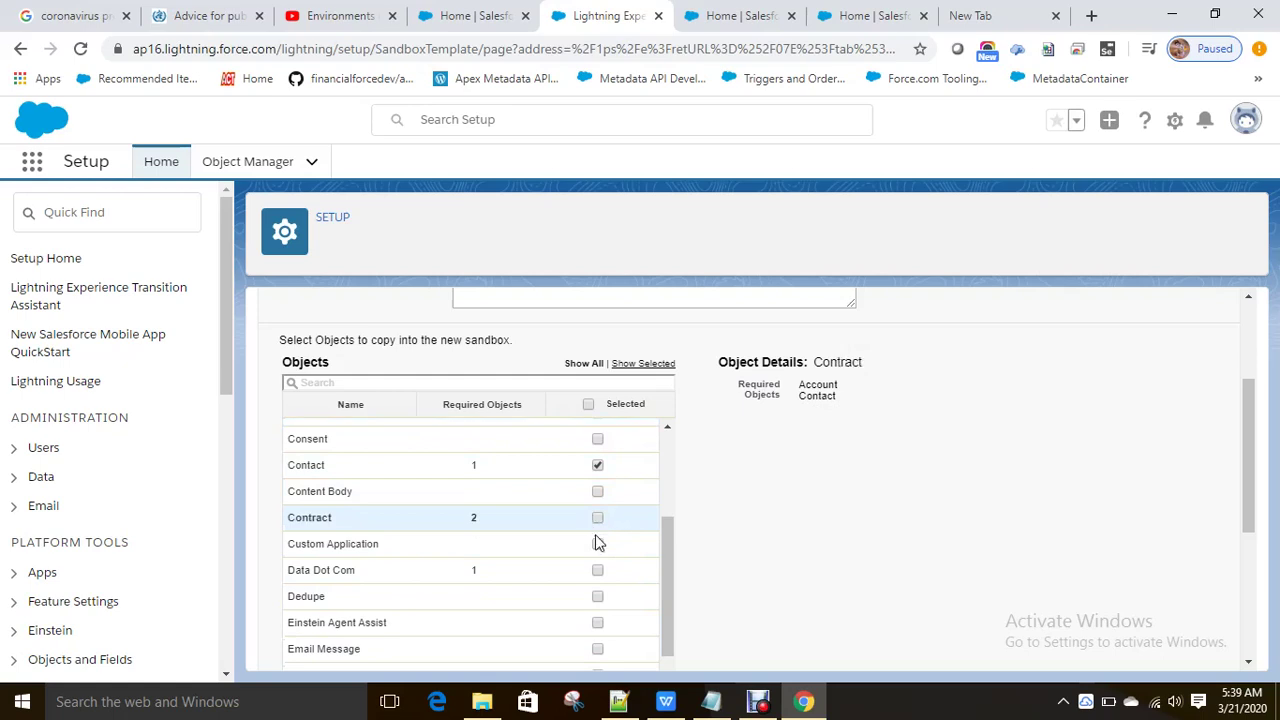
{"action": "scroll", "coordinate": [598, 530], "scroll_direction": "down", "scroll_amount": 2}
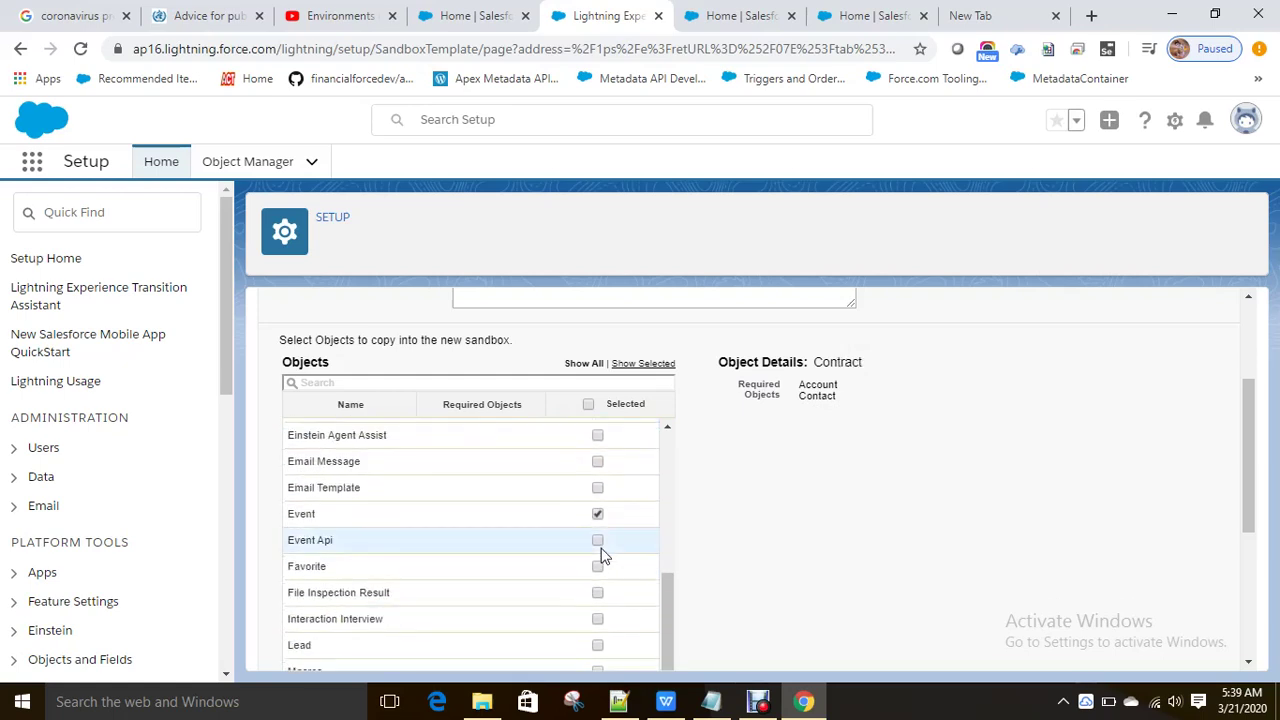
{"action": "scroll", "coordinate": [599, 552], "scroll_direction": "down", "scroll_amount": 4}
{"action": "scroll", "coordinate": [600, 558], "scroll_direction": "down", "scroll_amount": 1}
{"action": "scroll", "coordinate": [598, 557], "scroll_direction": "up", "scroll_amount": 8}
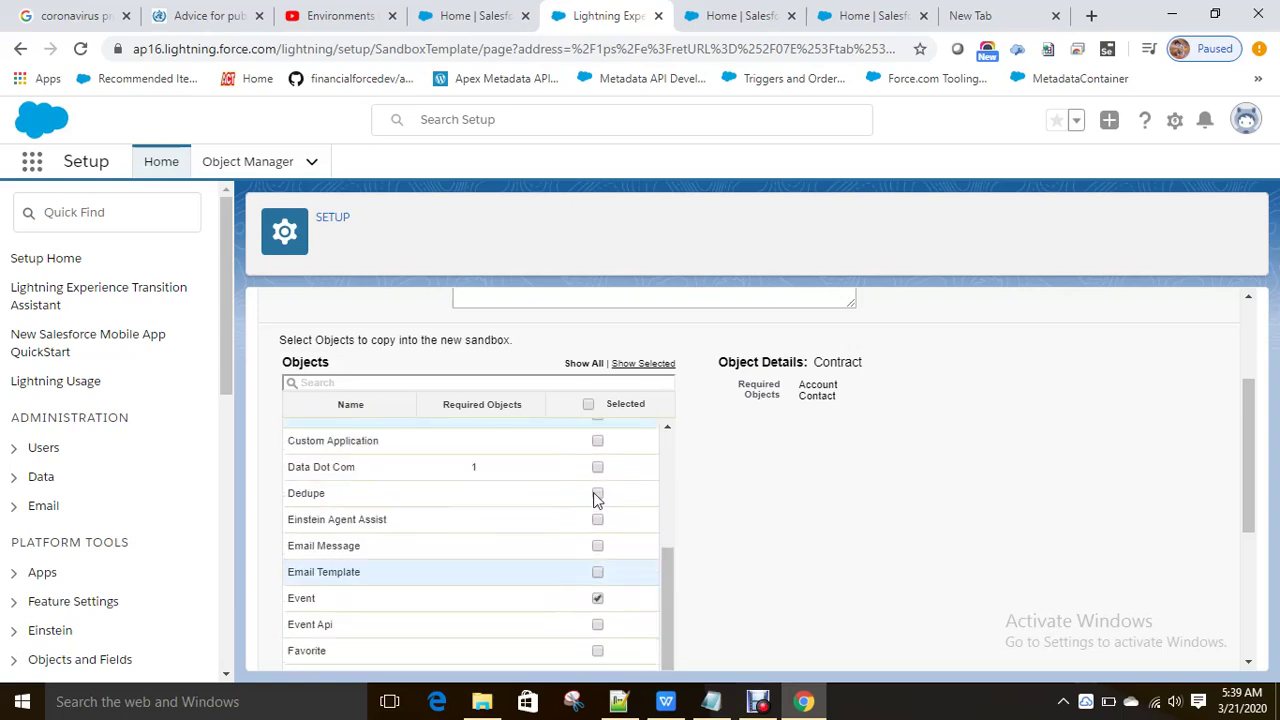
{"action": "scroll", "coordinate": [715, 490], "scroll_direction": "up", "scroll_amount": 2}
{"action": "scroll", "coordinate": [718, 477], "scroll_direction": "down", "scroll_amount": 4}
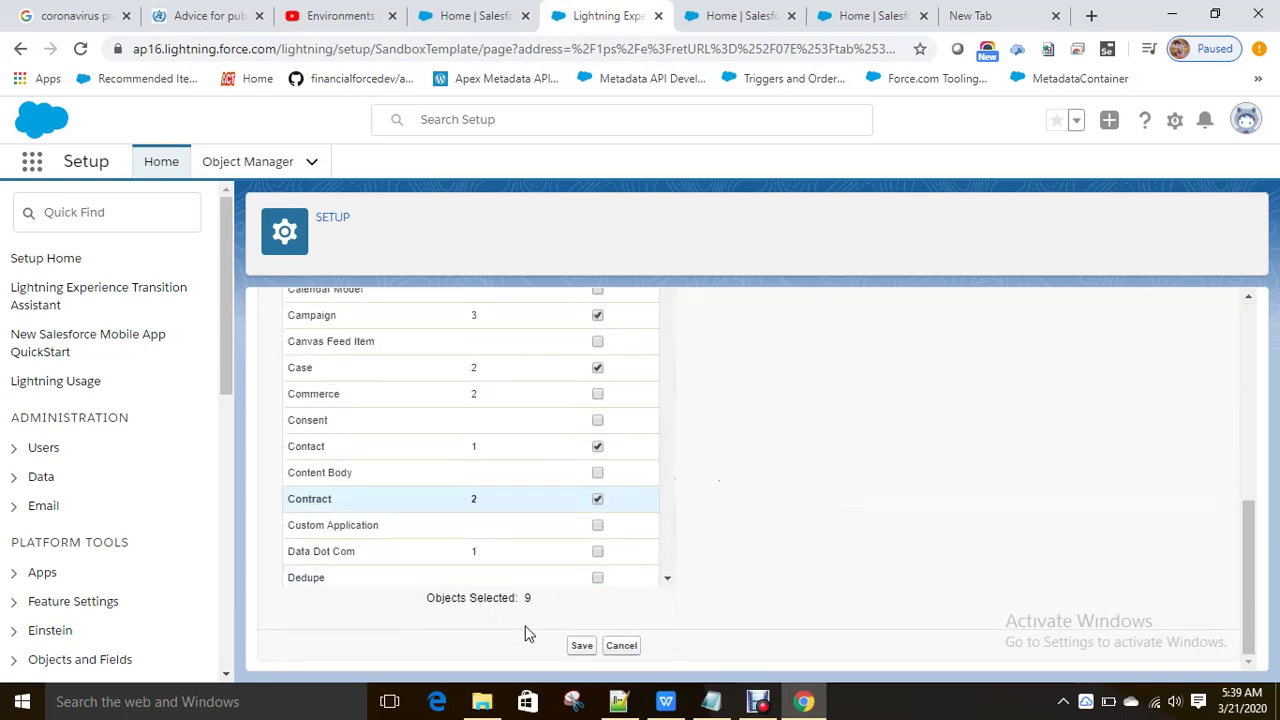
{"action": "left_click", "coordinate": [581, 645]}
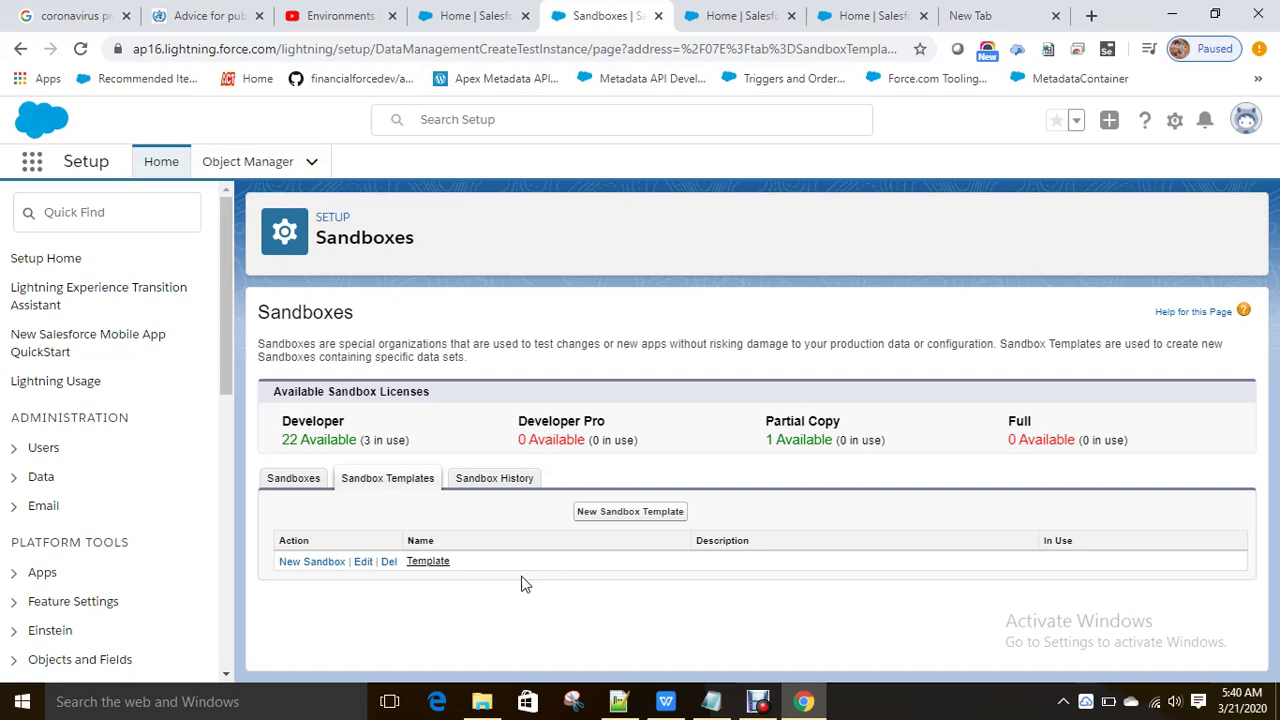
- Start another new sandbox named UAT
{"action": "left_click", "coordinate": [290, 479]}
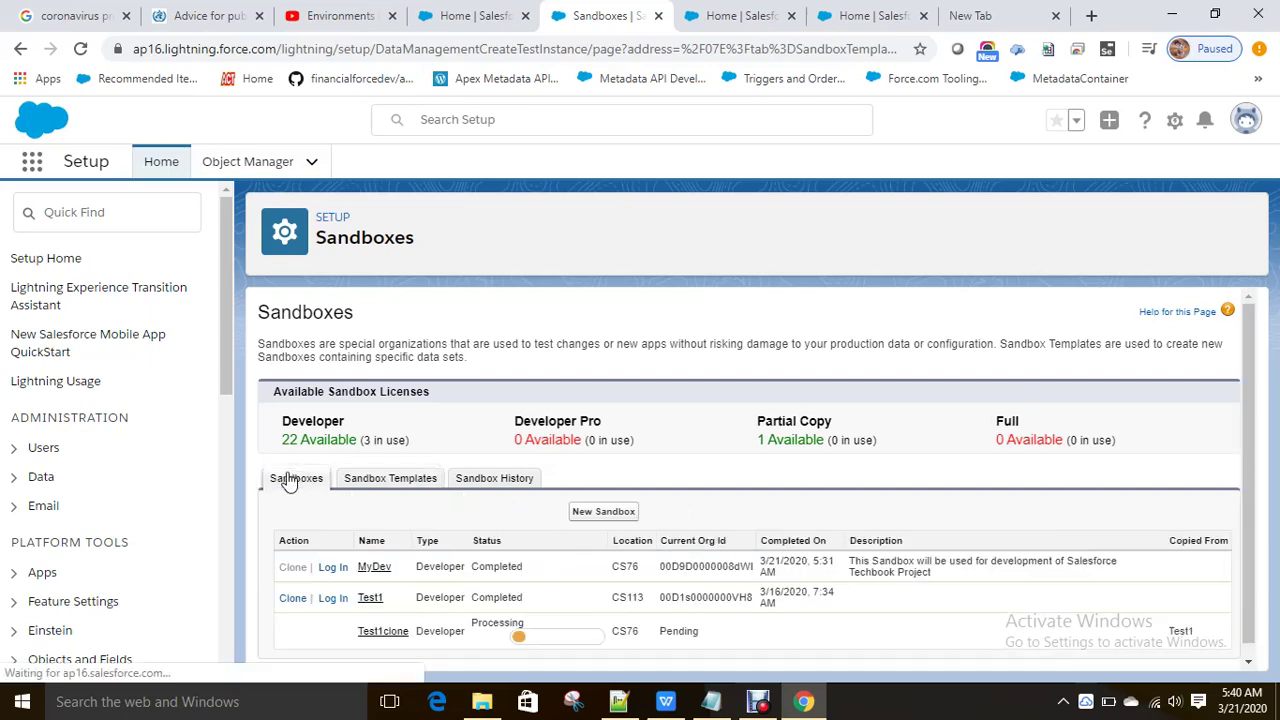
{"action": "left_click", "coordinate": [601, 513]}
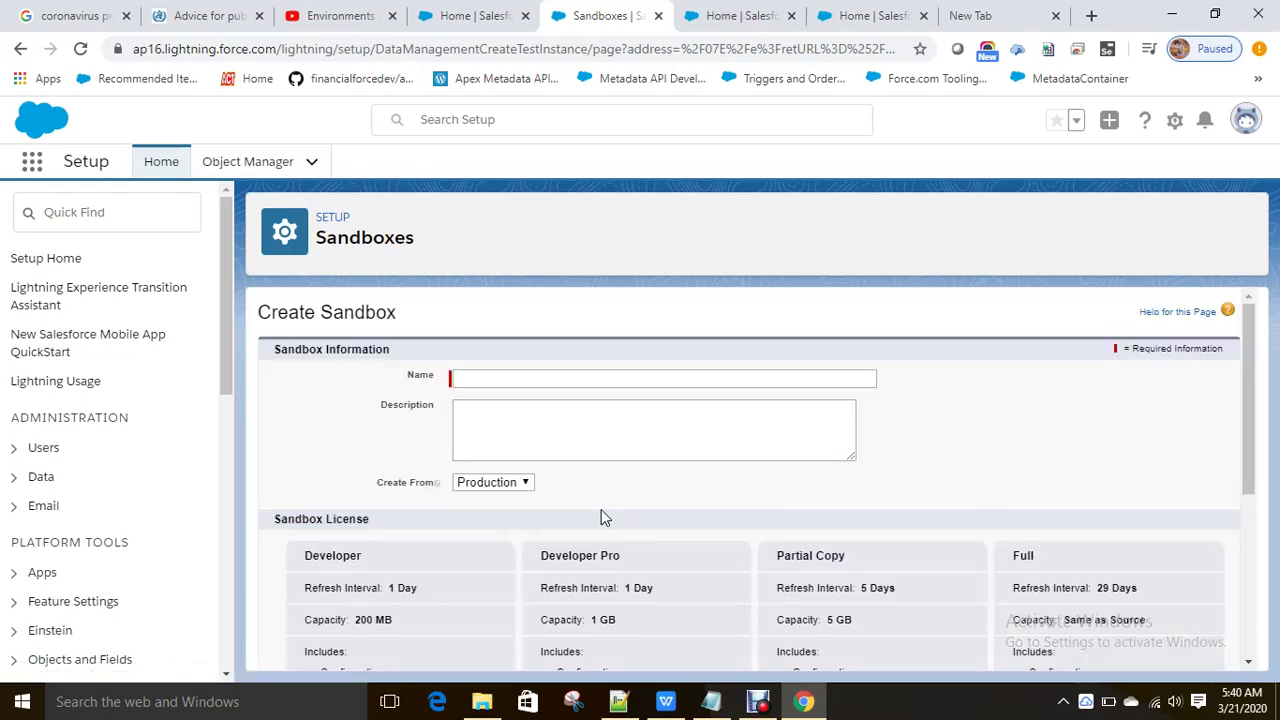
{"action": "left_click", "coordinate": [593, 377]}
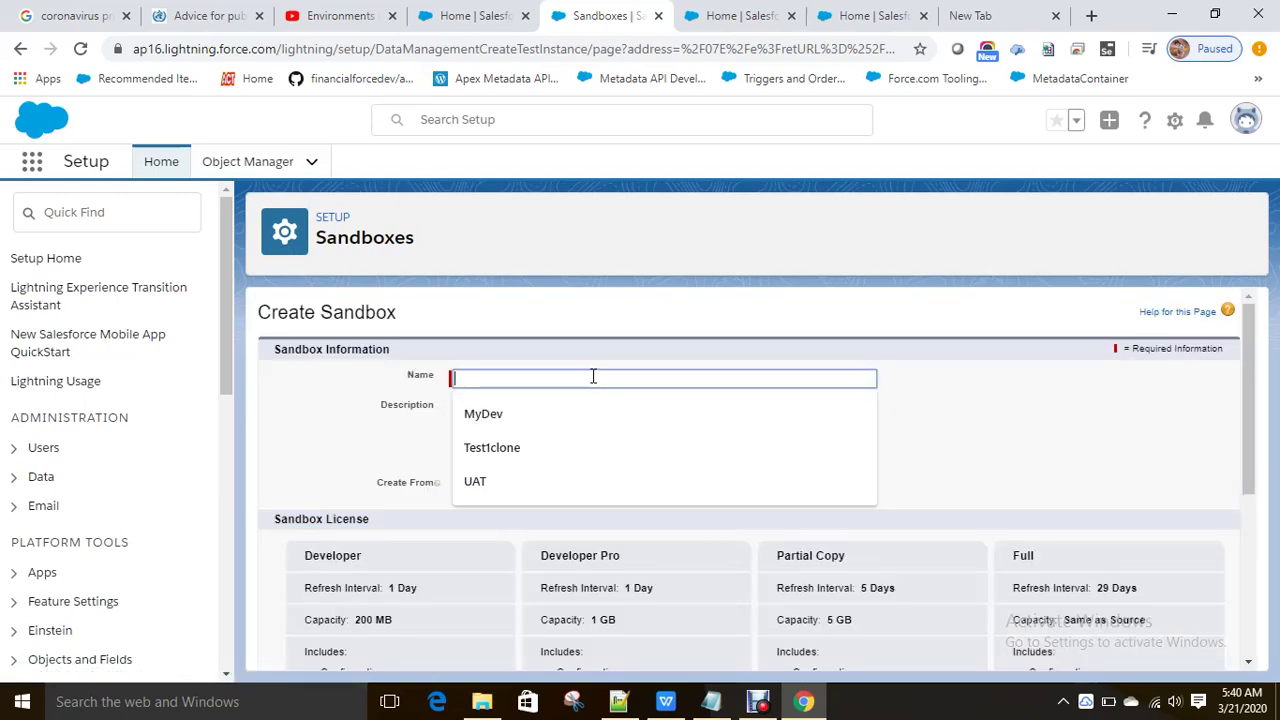
{"action": "type", "text": "UAT"}
{"action": "key", "text": "Tab"}
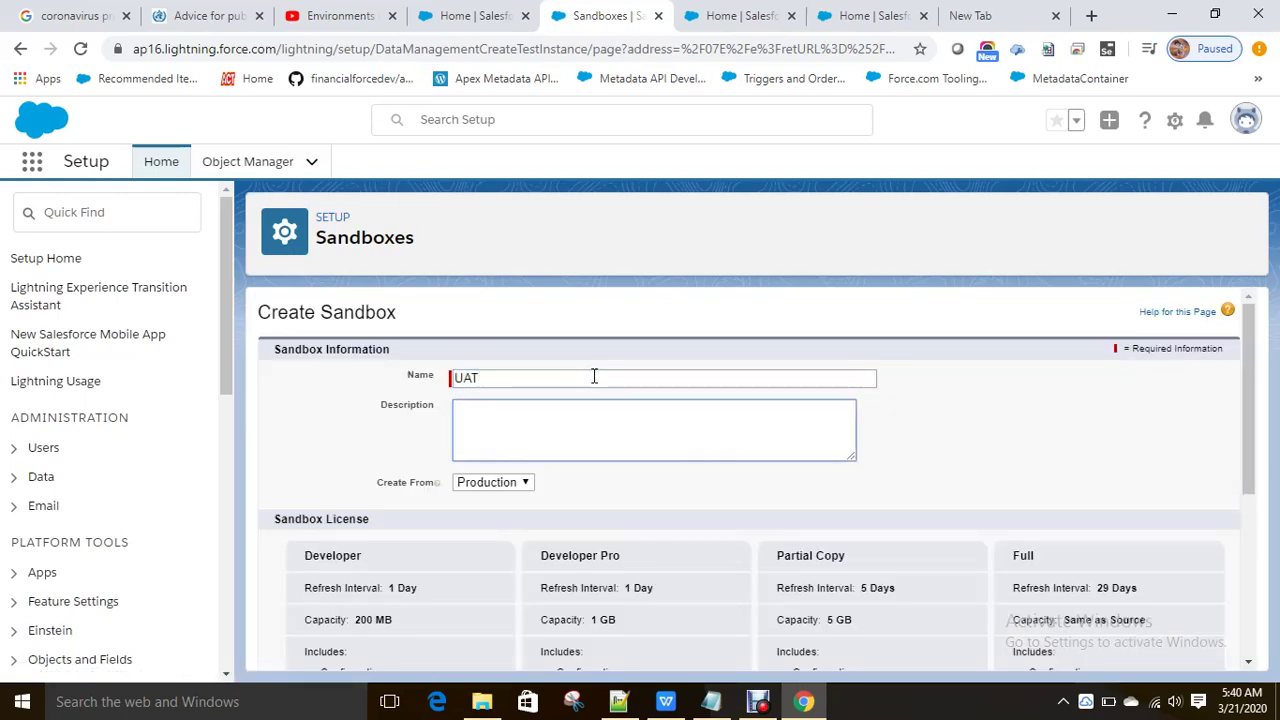
- Describe it as 'This will be used for UAT' and continue with the Partial Copy licence
{"action": "type", "text": "This will"}
{"action": "scroll", "coordinate": [594, 376], "scroll_direction": "down", "scroll_amount": 3}
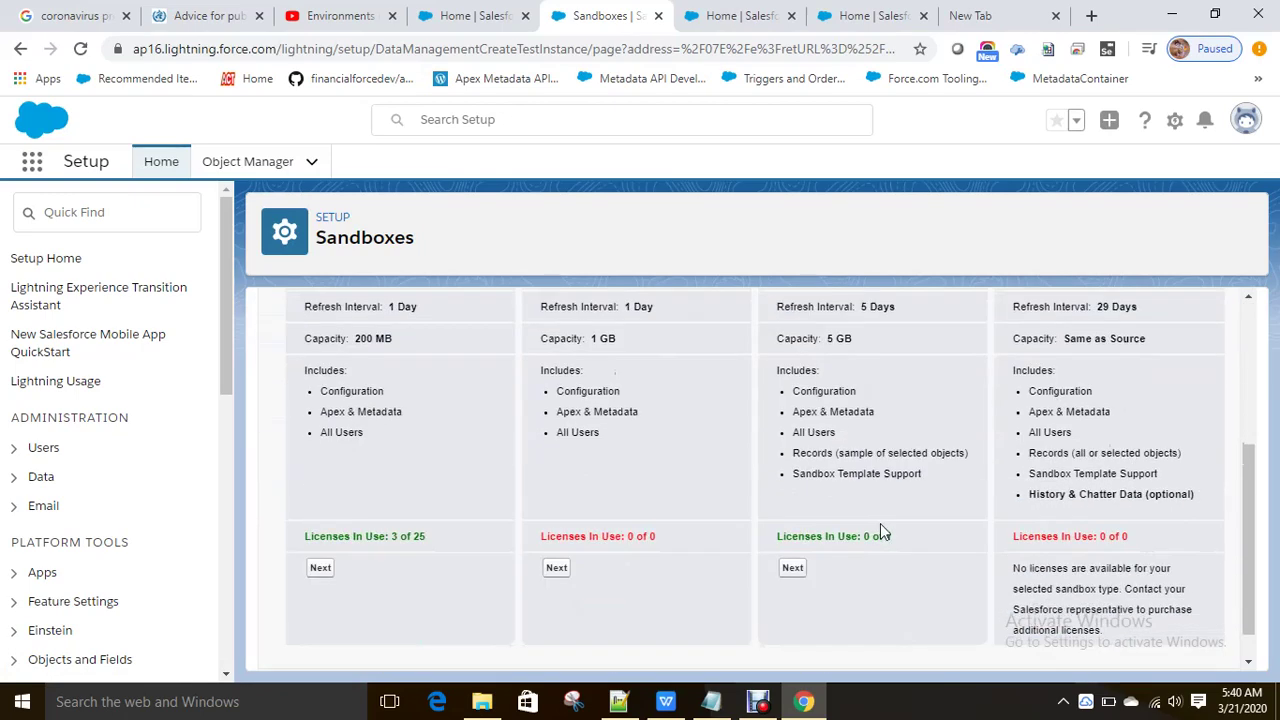
{"action": "left_click", "coordinate": [791, 577]}
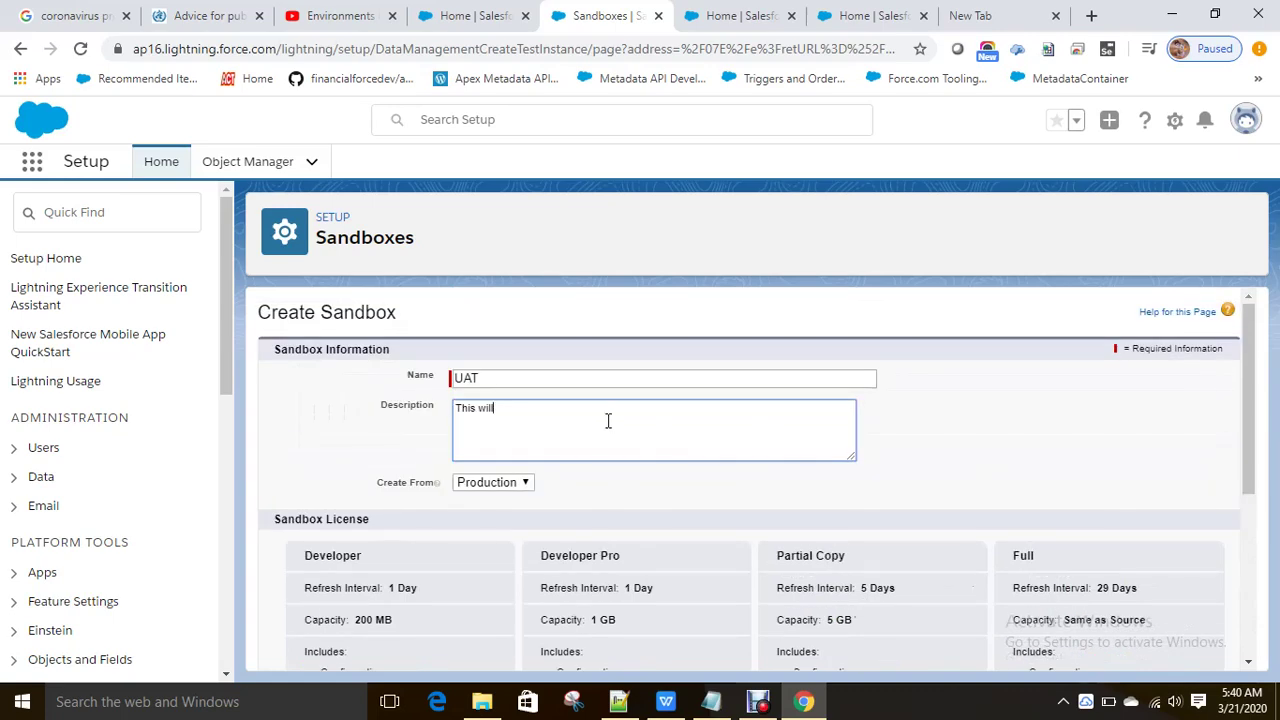
{"action": "left_click", "coordinate": [586, 417]}
{"action": "type", "text": "l be used for UAT"}
{"action": "scroll", "coordinate": [800, 470], "scroll_direction": "down", "scroll_amount": 3}
{"action": "left_click", "coordinate": [795, 529]}
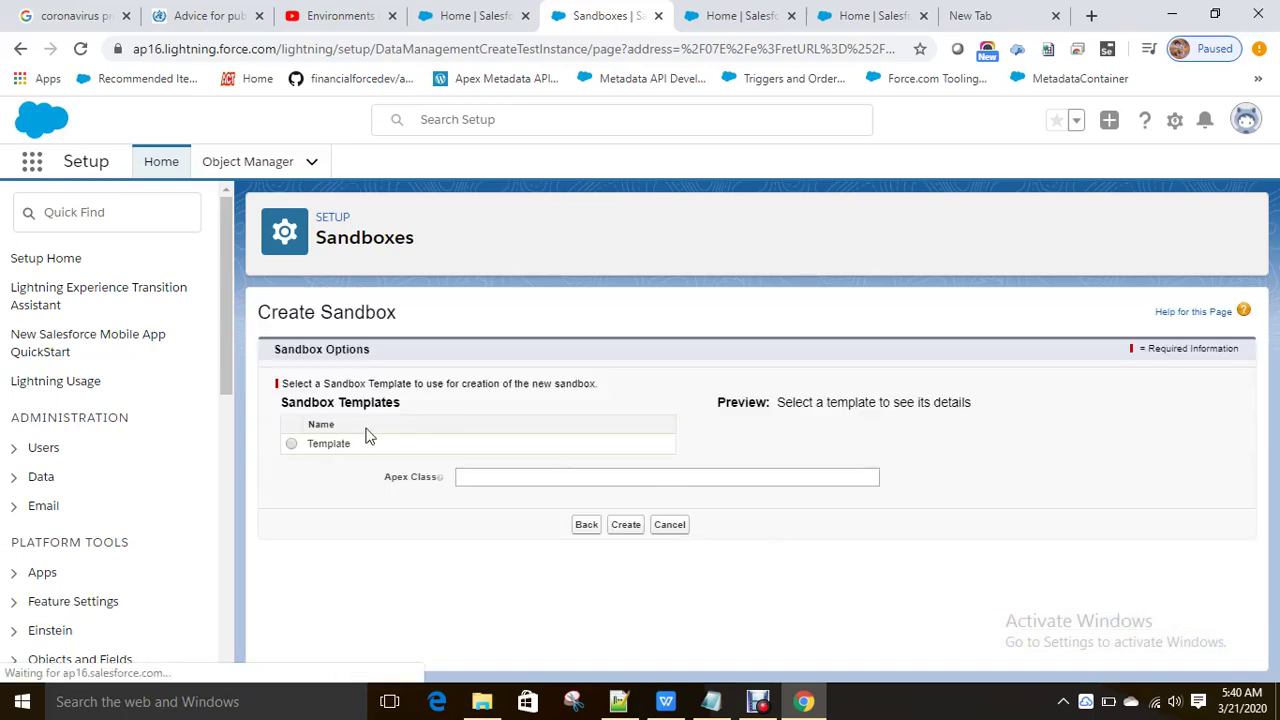
- Choose the 'Template' template, review its nine objects, and create the UAT sandbox
{"action": "left_click", "coordinate": [295, 447]}
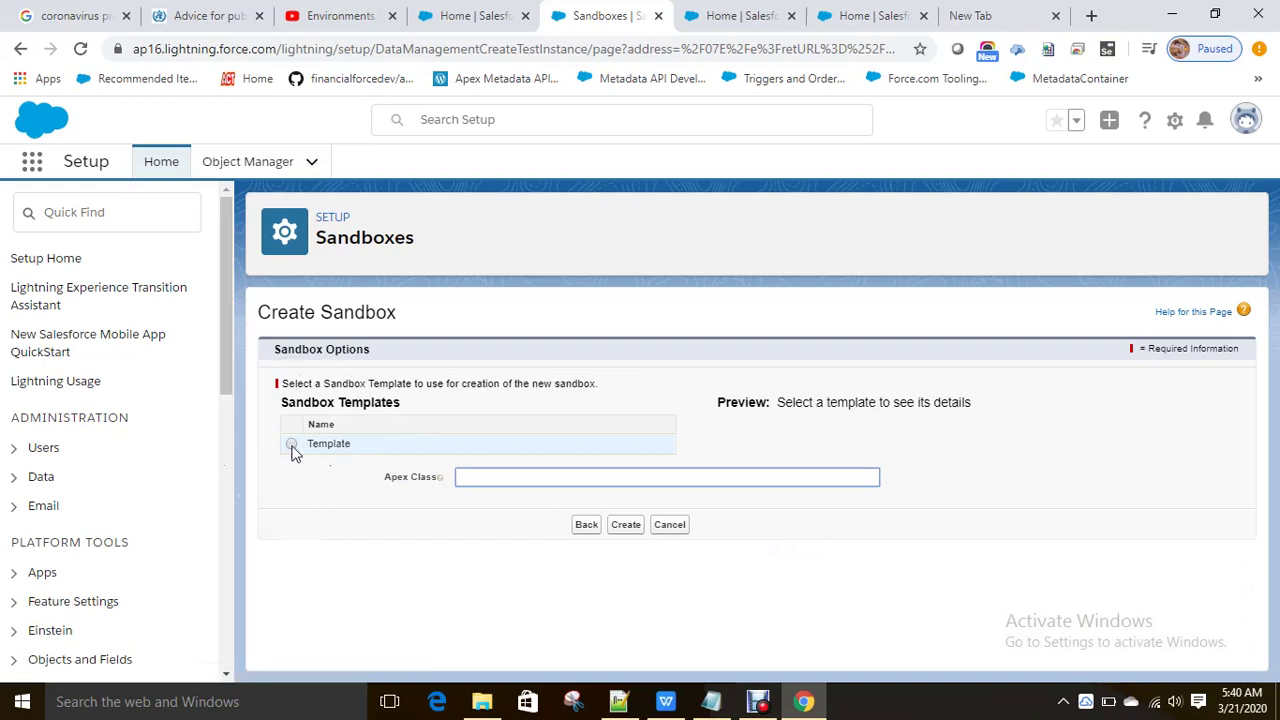
{"action": "left_click", "coordinate": [292, 445]}
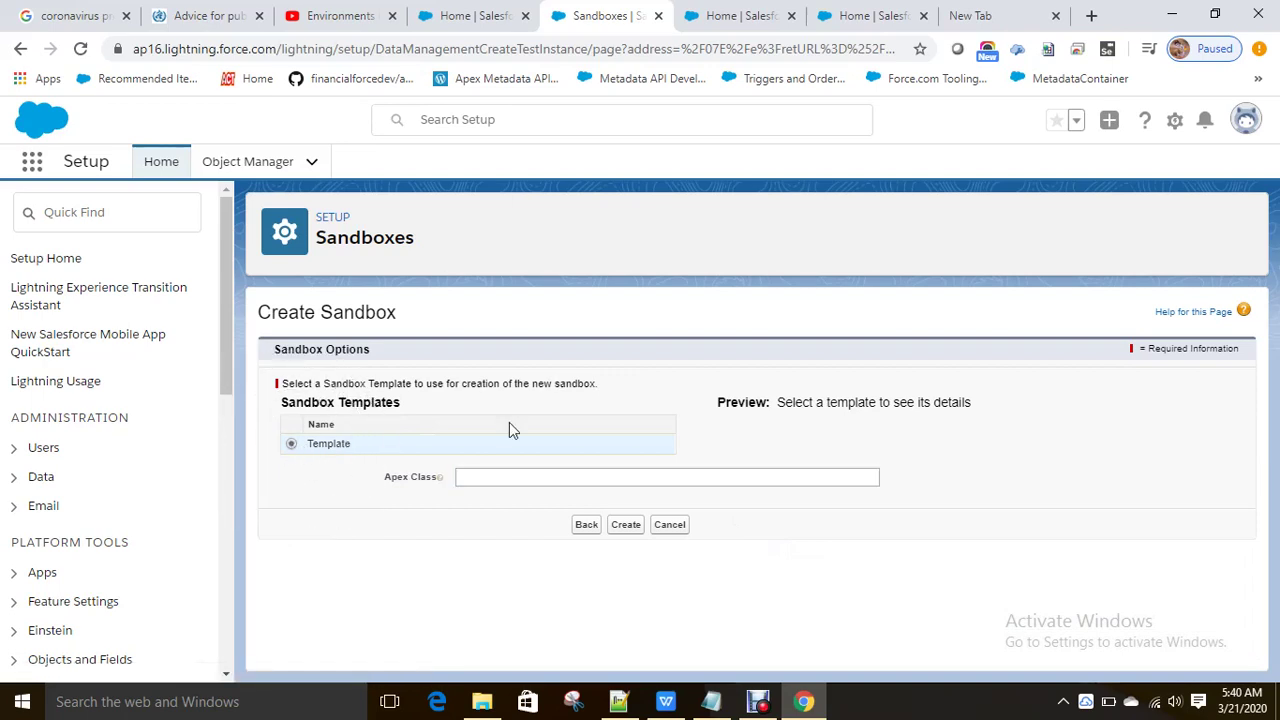
{"action": "double_click", "coordinate": [797, 405]}
{"action": "left_click", "coordinate": [966, 435]}
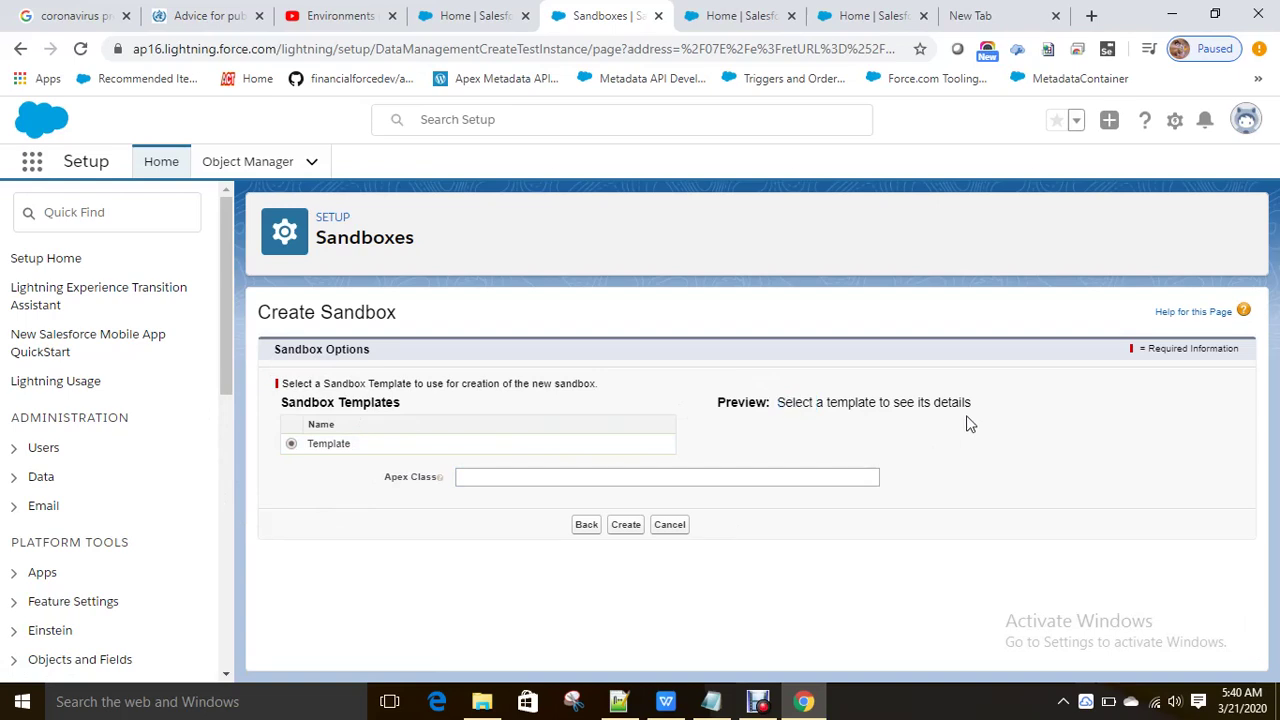
{"action": "left_click", "coordinate": [634, 530]}
{"action": "scroll", "coordinate": [775, 420], "scroll_direction": "down", "scroll_amount": 1}
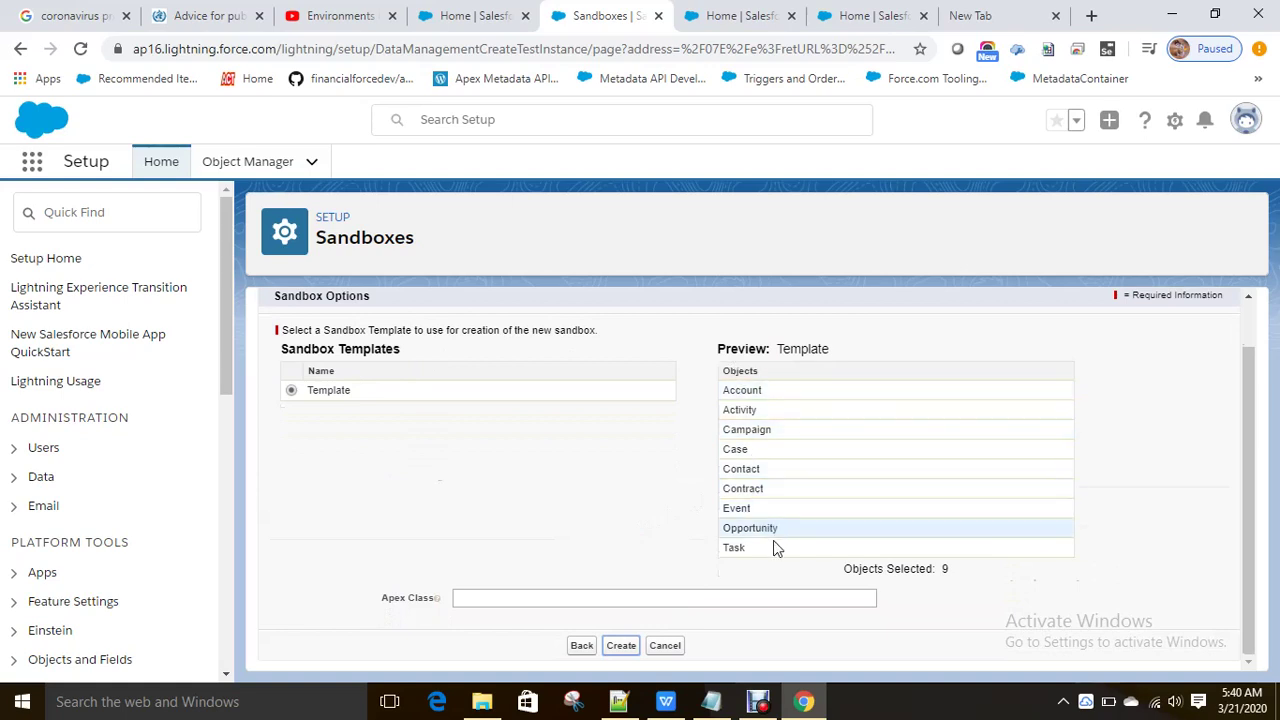
{"action": "left_click_drag", "start_coordinate": [728, 385], "coordinate": [791, 566]}
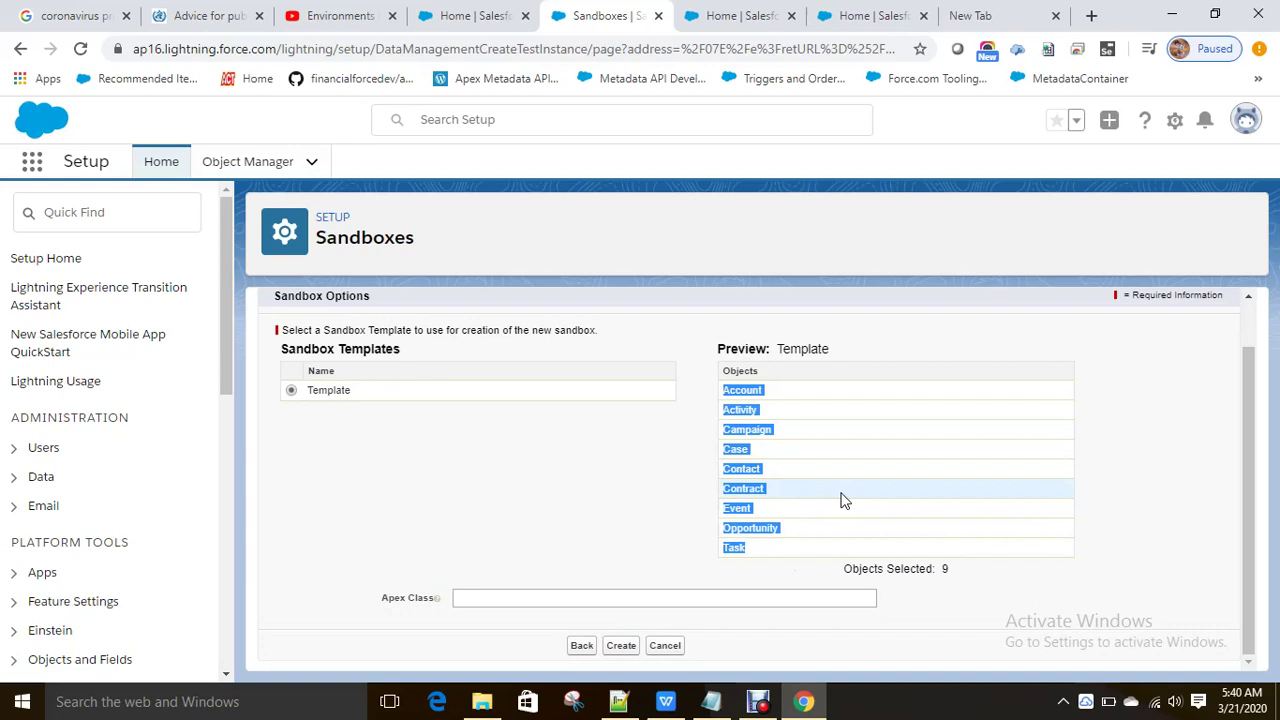
{"action": "left_click_drag", "start_coordinate": [745, 396], "coordinate": [753, 560]}
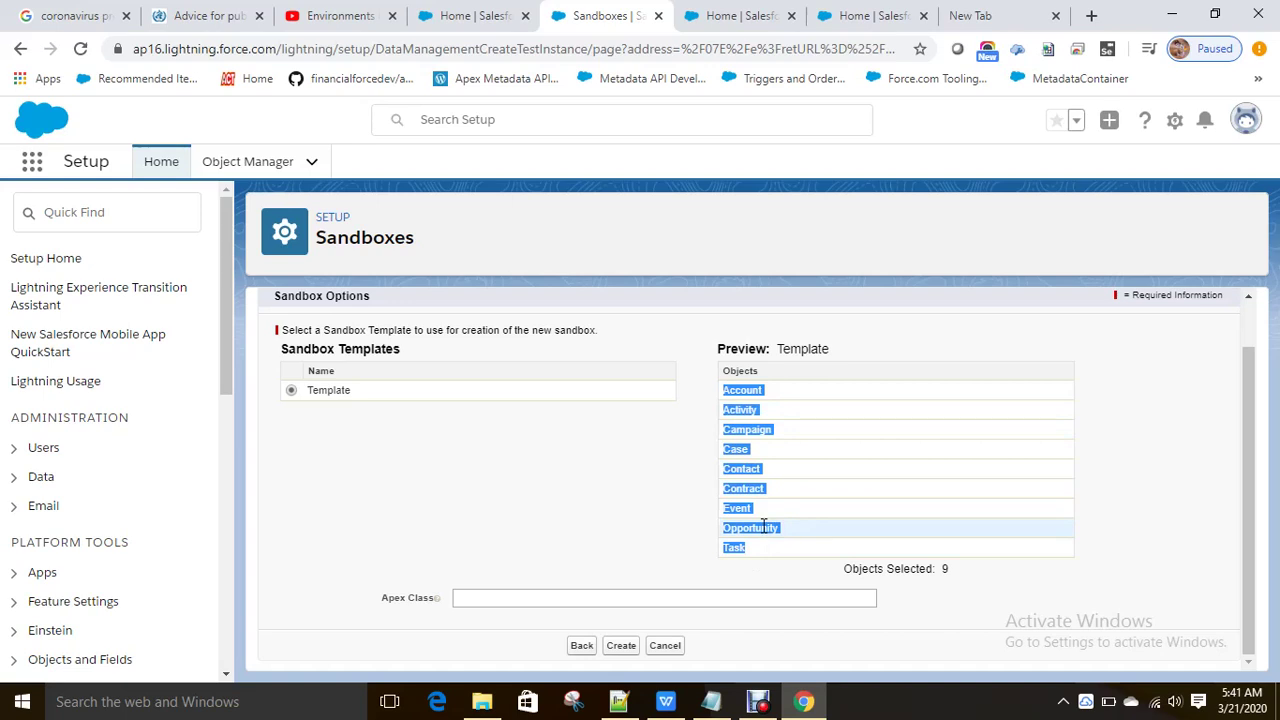
{"action": "left_click", "coordinate": [624, 646]}
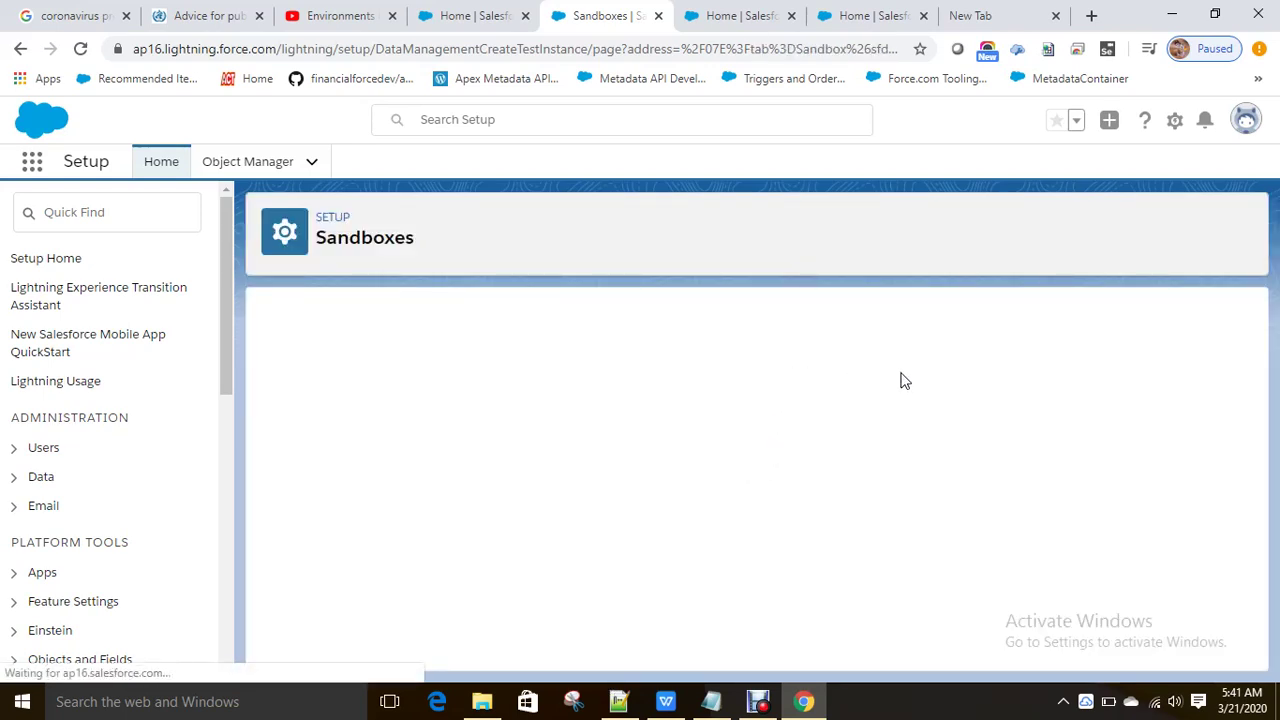
- Review the Sandboxes list, noting MyDev's Completed status
{"action": "scroll", "coordinate": [915, 410], "scroll_direction": "down", "scroll_amount": 1}
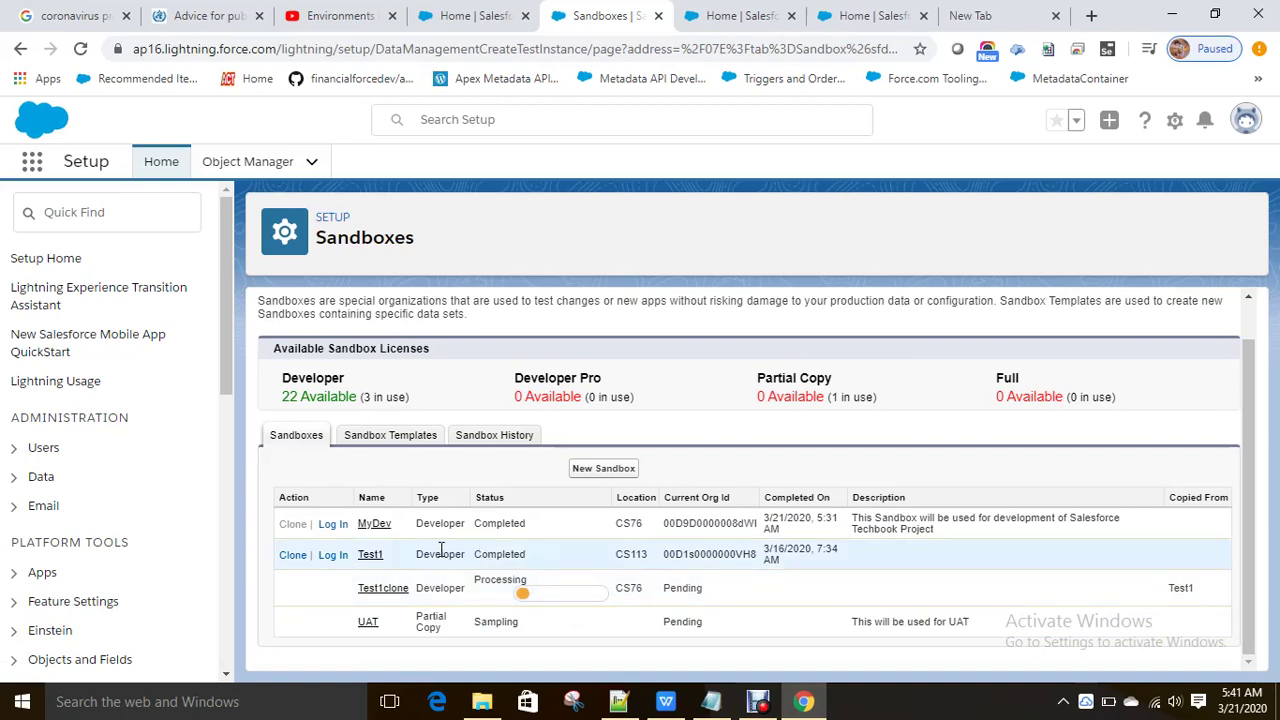
{"action": "double_click", "coordinate": [508, 523]}
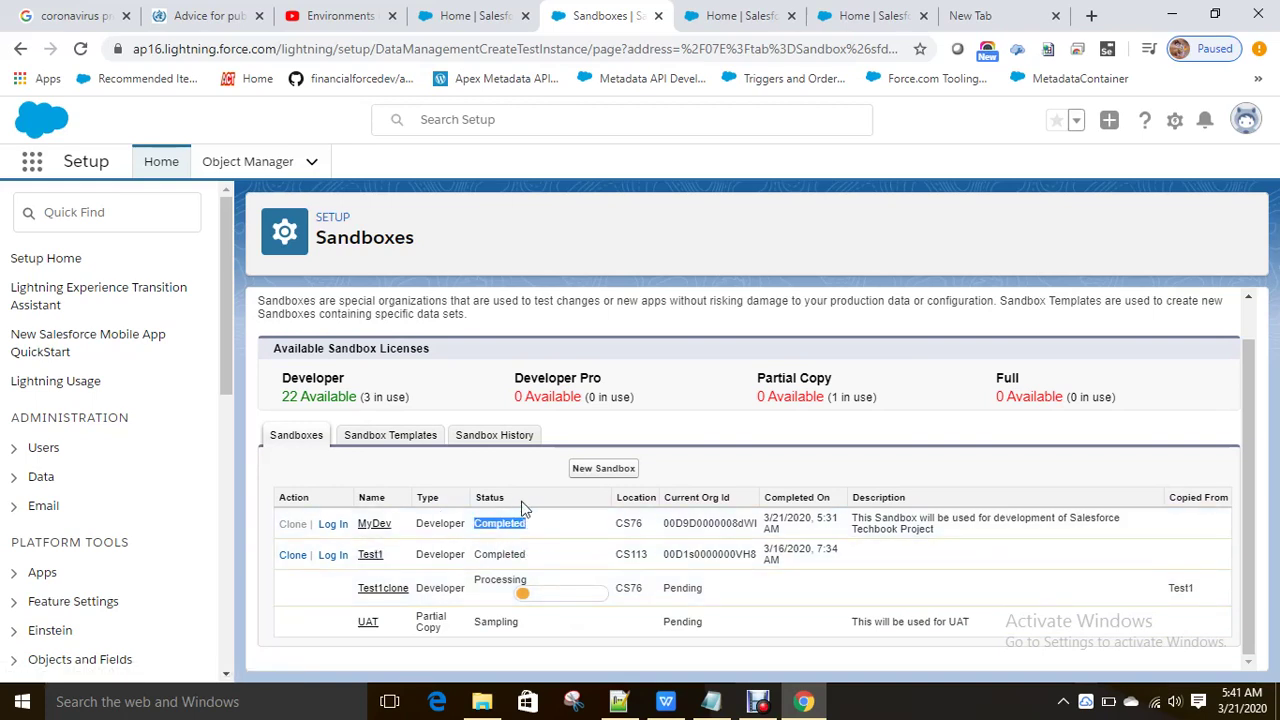
{"action": "left_click_drag", "start_coordinate": [404, 524], "coordinate": [358, 523]}
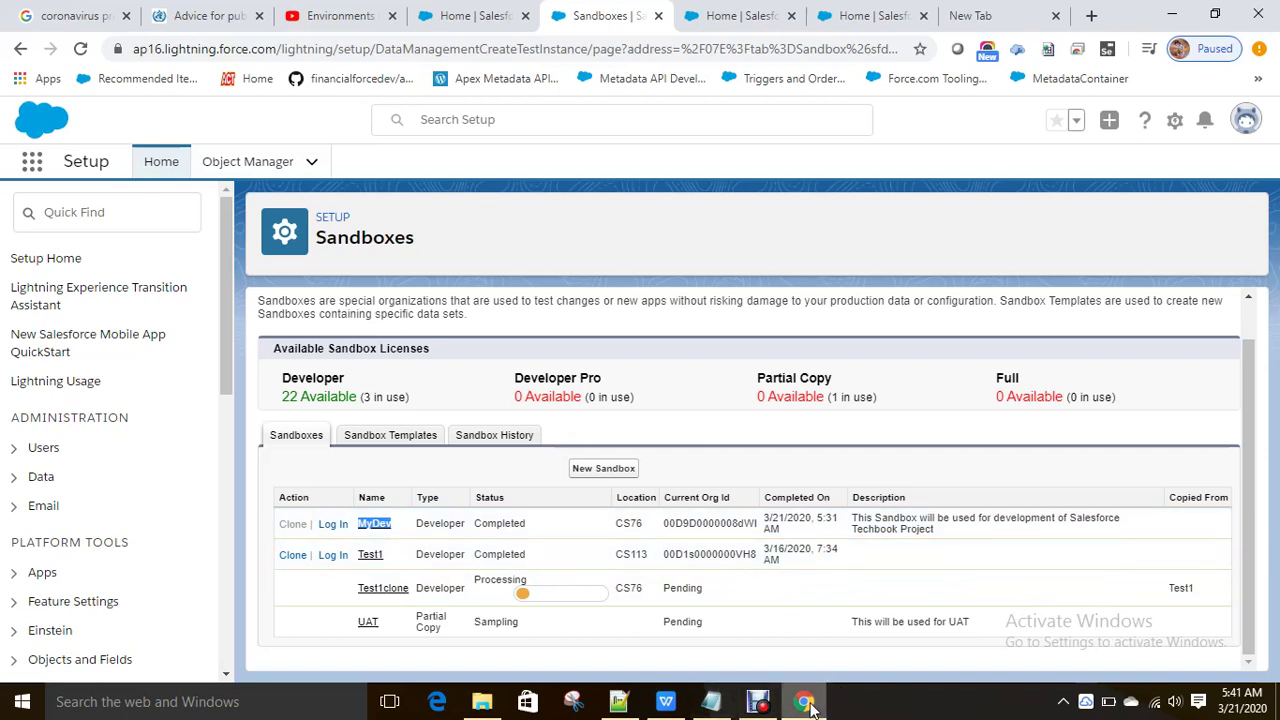
{"action": "left_click", "coordinate": [815, 490]}
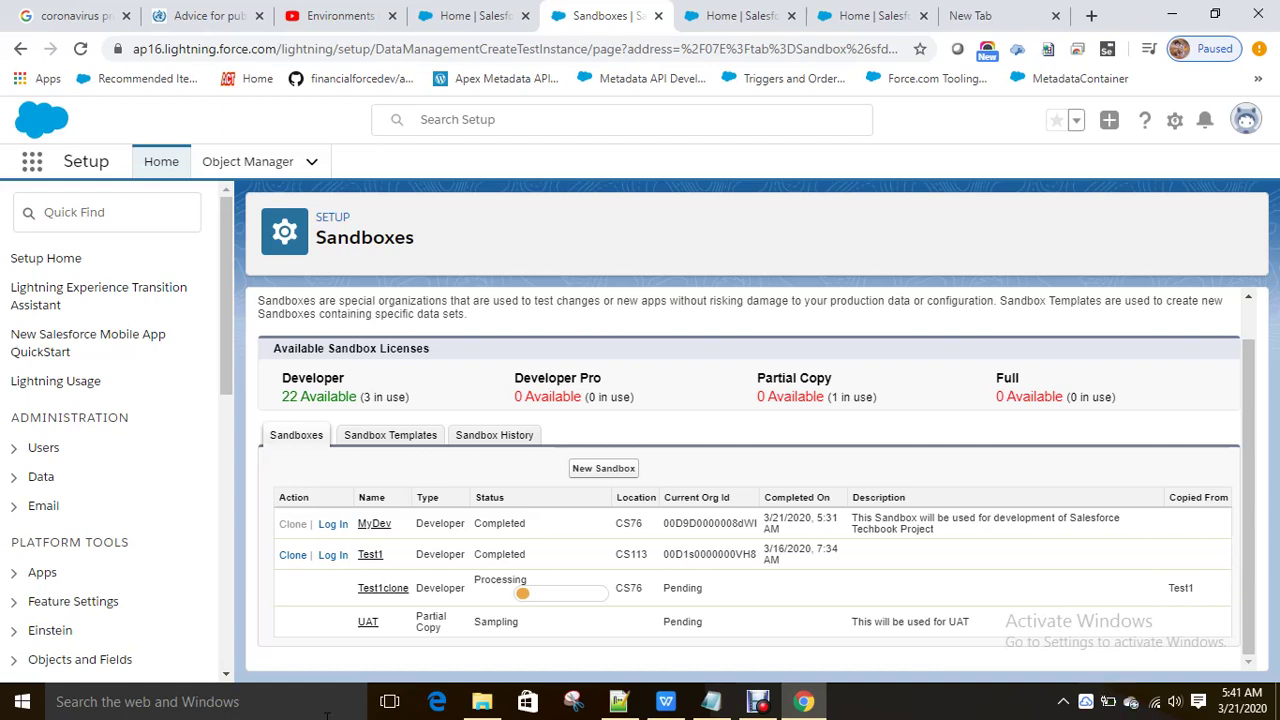
- Open an incognito window and go to gmail.com
{"action": "key", "text": "ctrl+shift+n"}
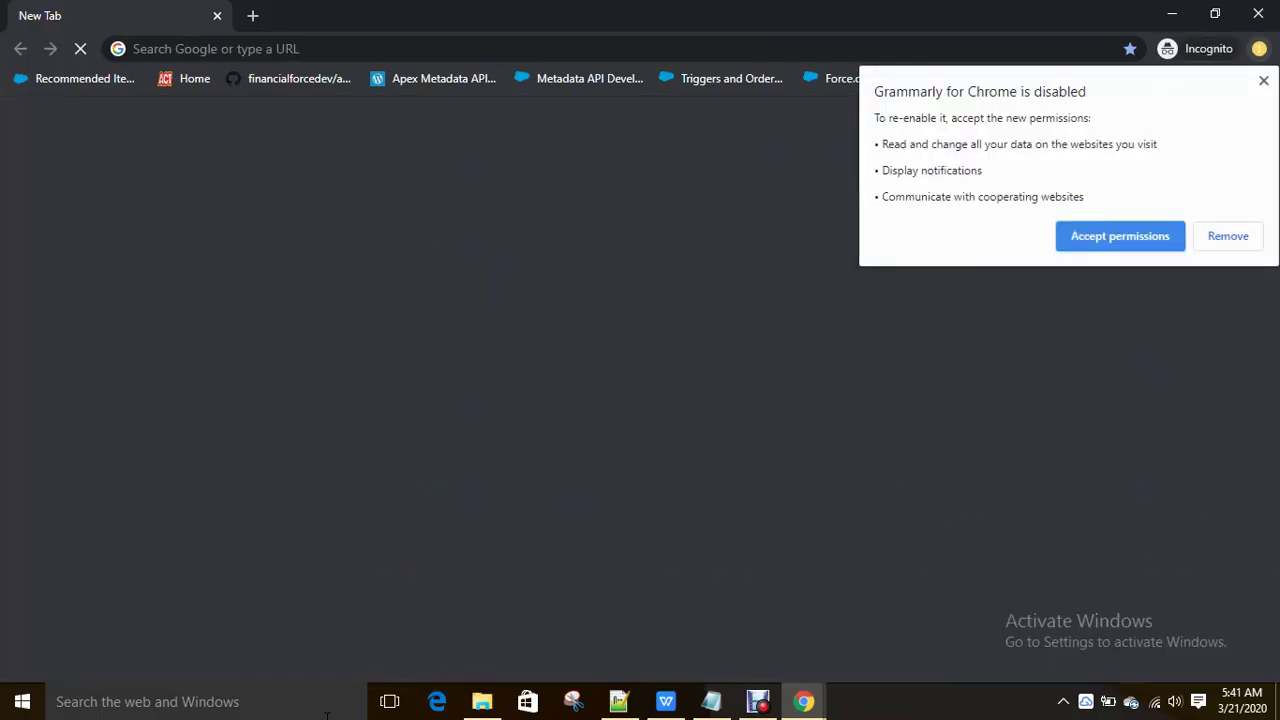
{"action": "left_click", "coordinate": [1264, 80]}
{"action": "type", "text": "l"}
{"action": "key", "text": "BackSpace"}
{"action": "key", "text": "BackSpace"}
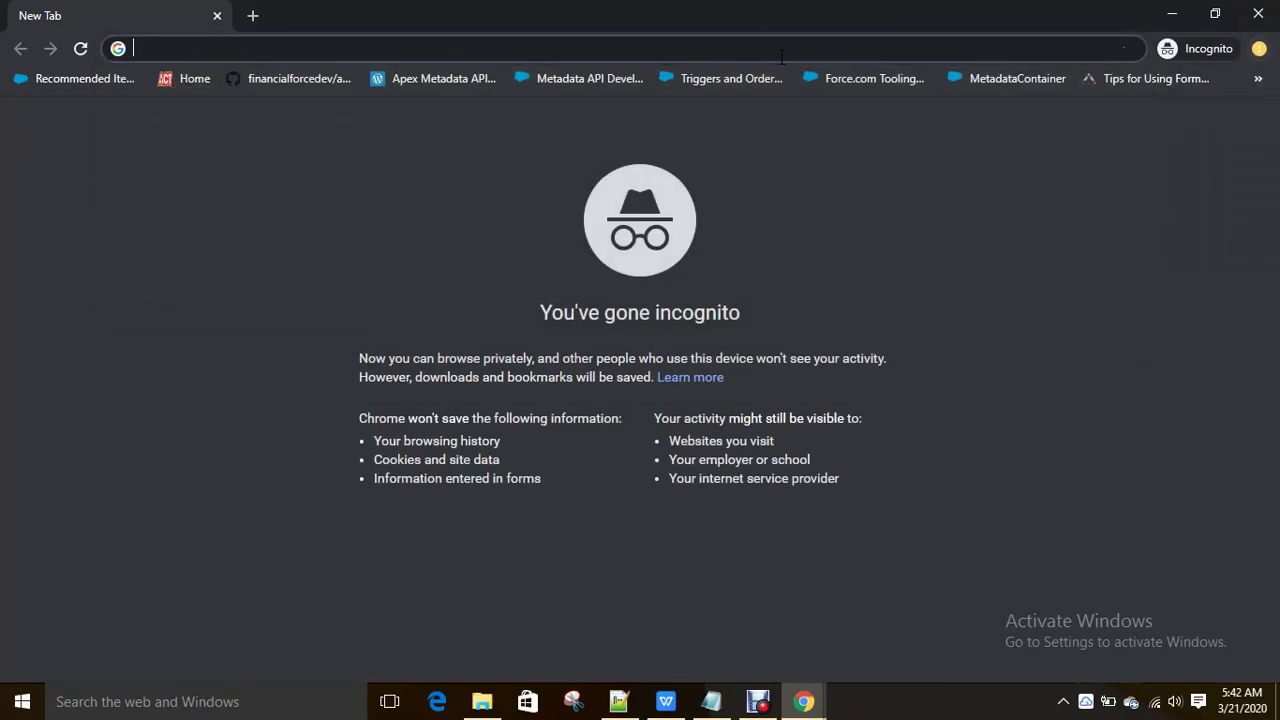
{"action": "type", "text": "gmail.co"}
{"action": "key", "text": "Return"}
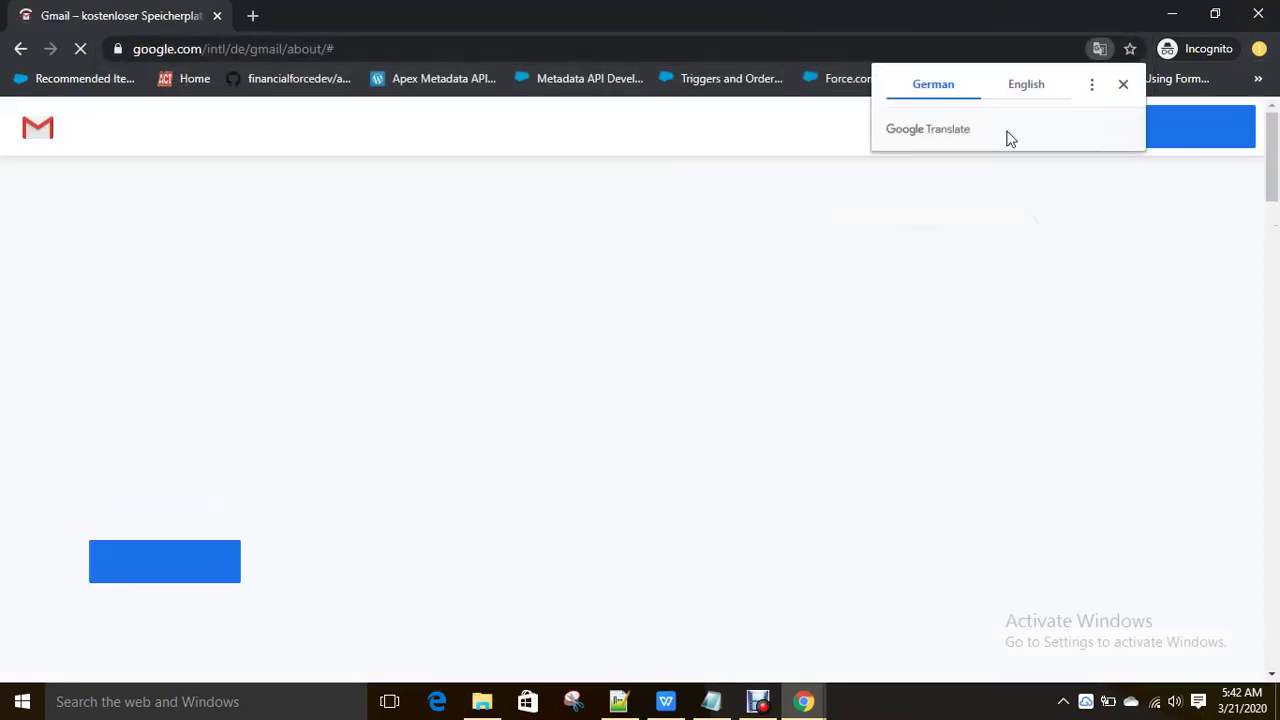
- Translate the Gmail page into English and go to the English sign-in page
{"action": "left_click", "coordinate": [1026, 88]}
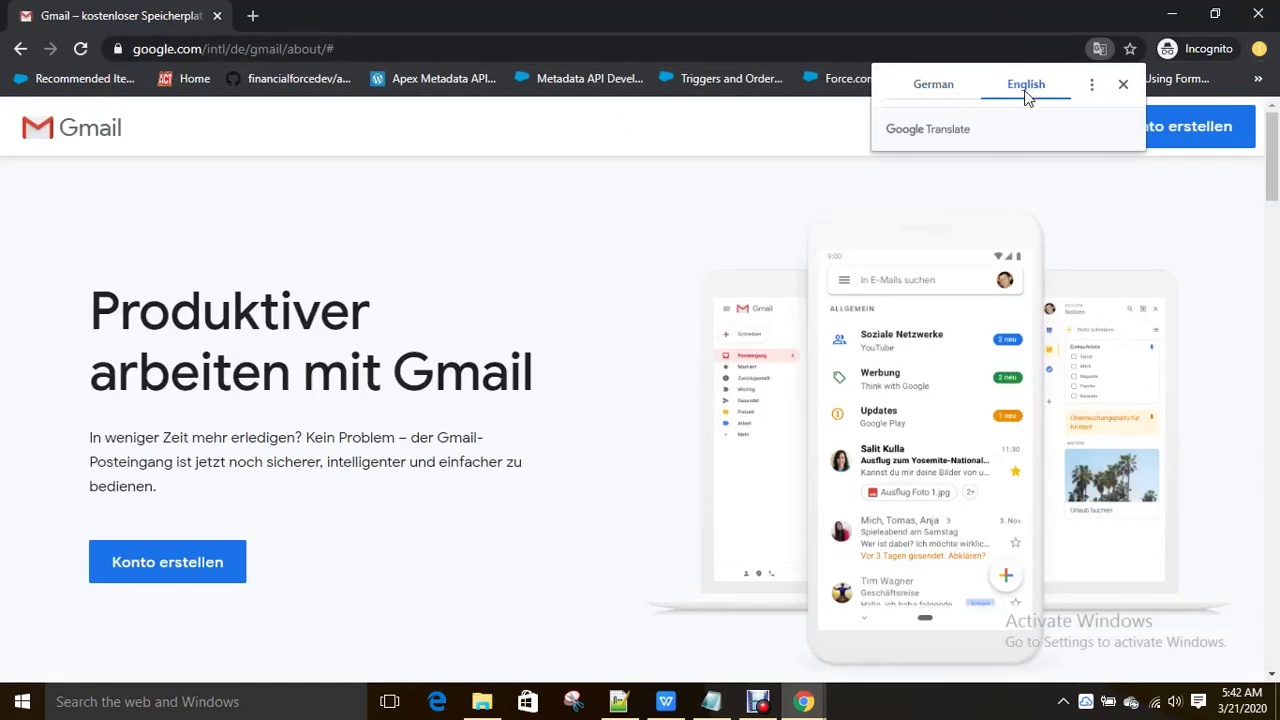
{"action": "left_click", "coordinate": [1123, 86]}
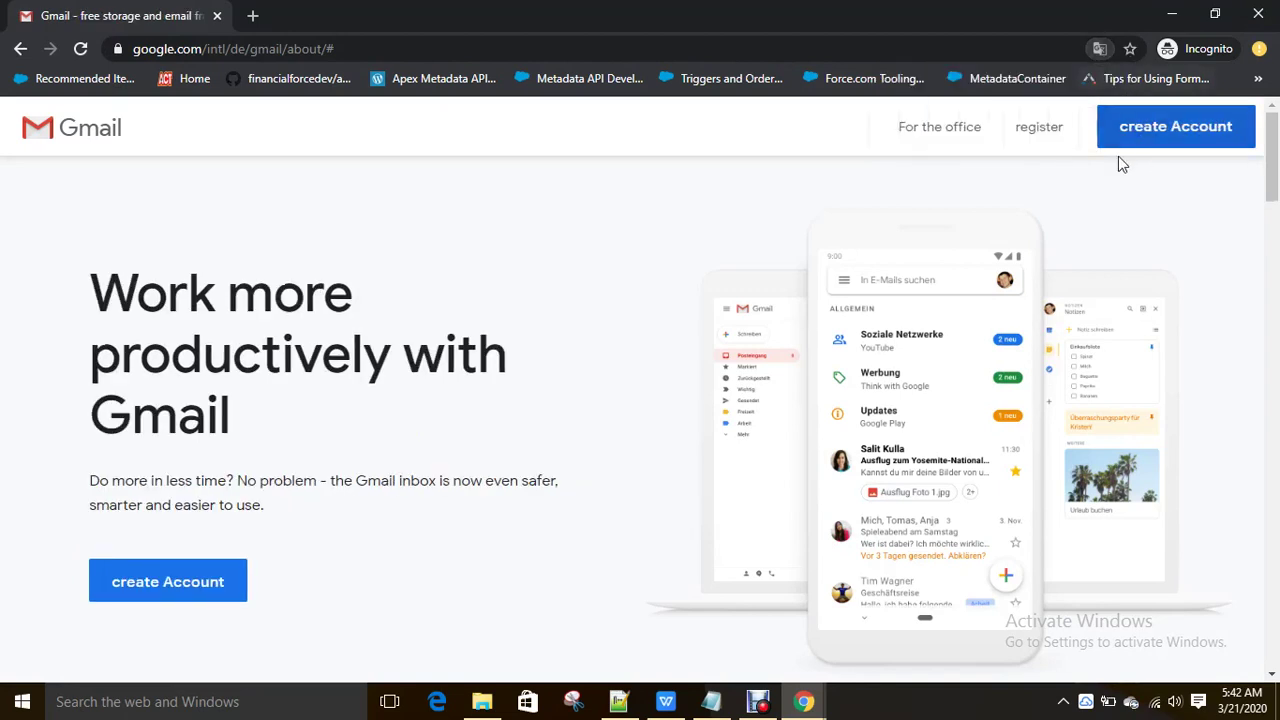
{"action": "left_click", "coordinate": [1050, 132]}
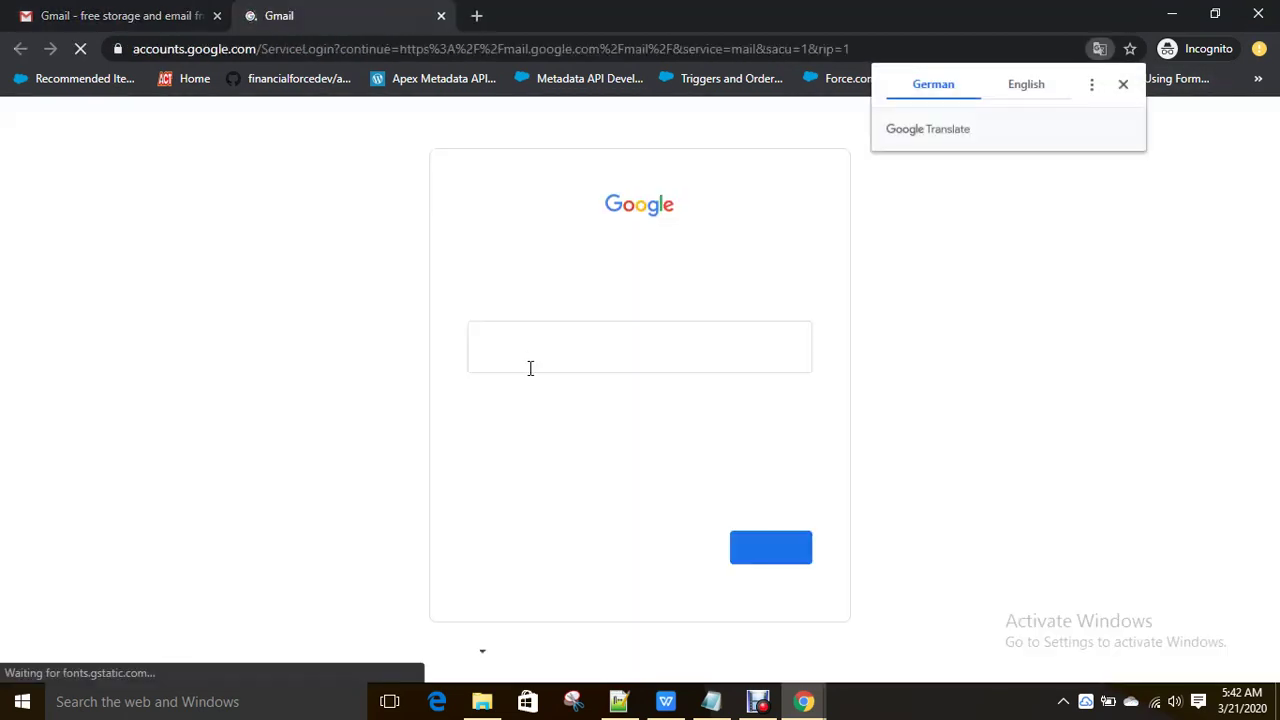
{"action": "left_click", "coordinate": [1026, 88]}
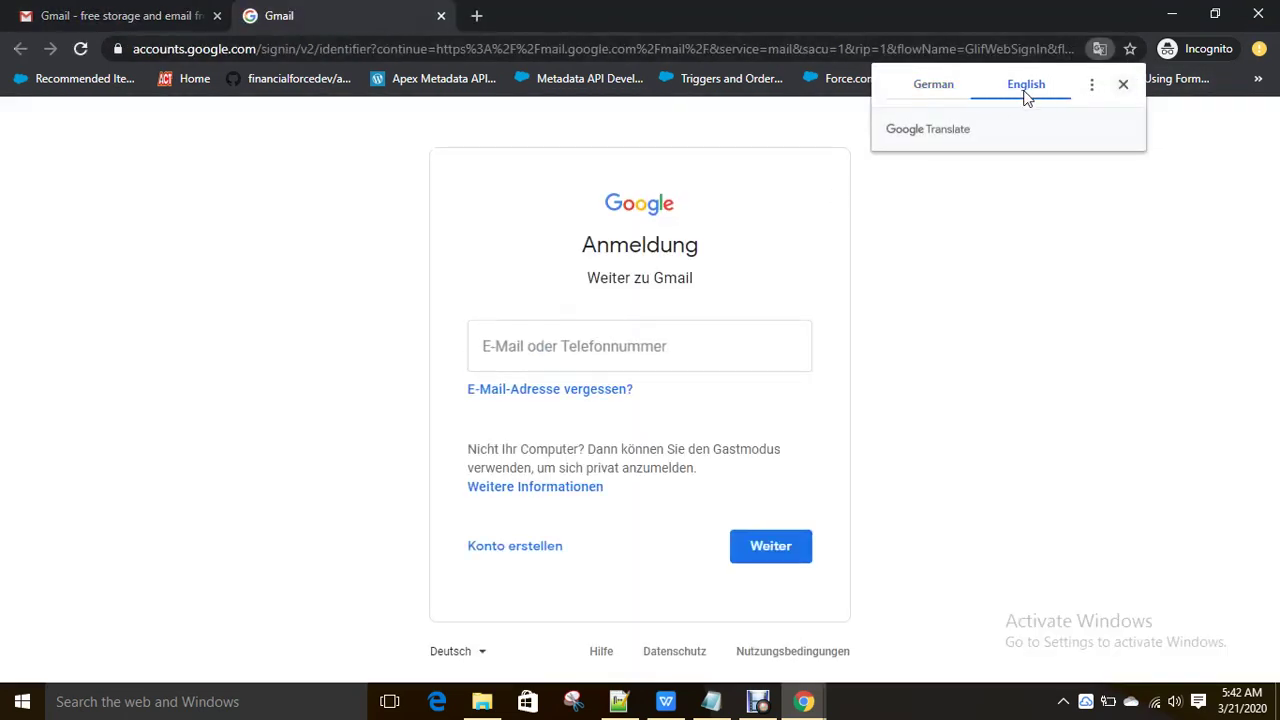
- Sign in to Gmail with the suggested account e-mail and the account password
{"action": "left_click", "coordinate": [622, 338]}
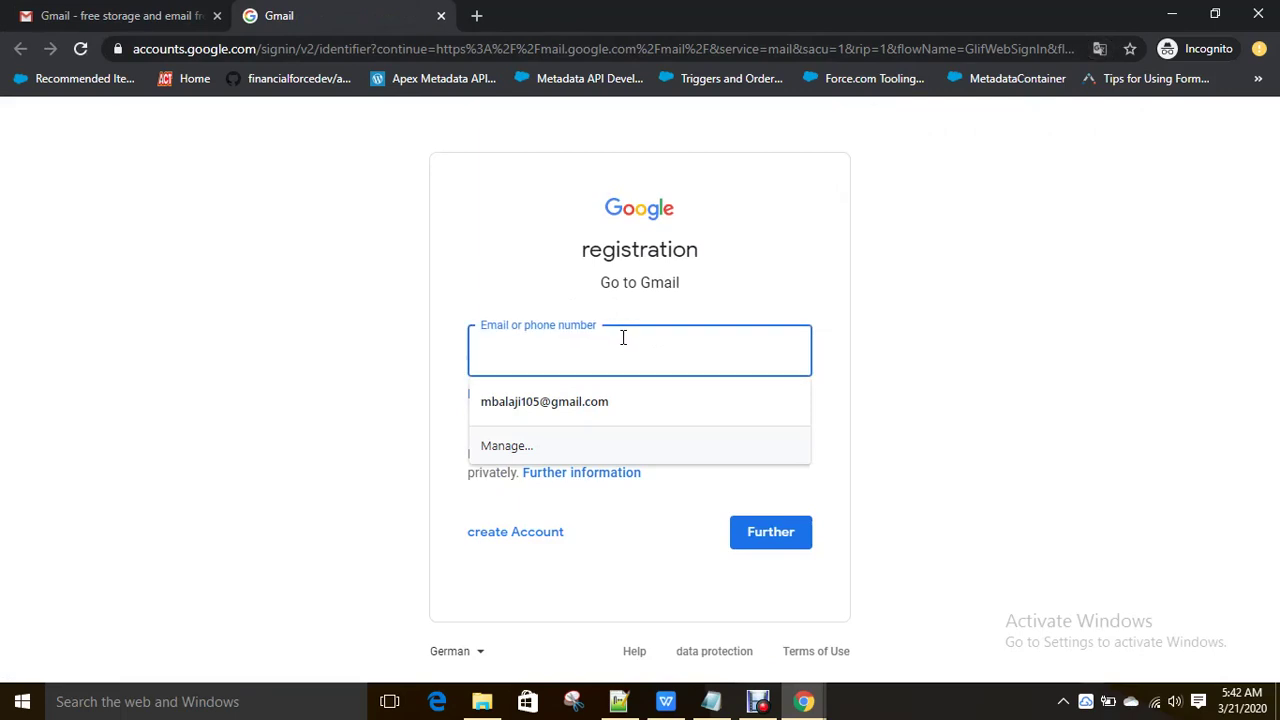
{"action": "type", "text": "sales"}
{"action": "key", "text": "Down"}
{"action": "key", "text": "Return"}
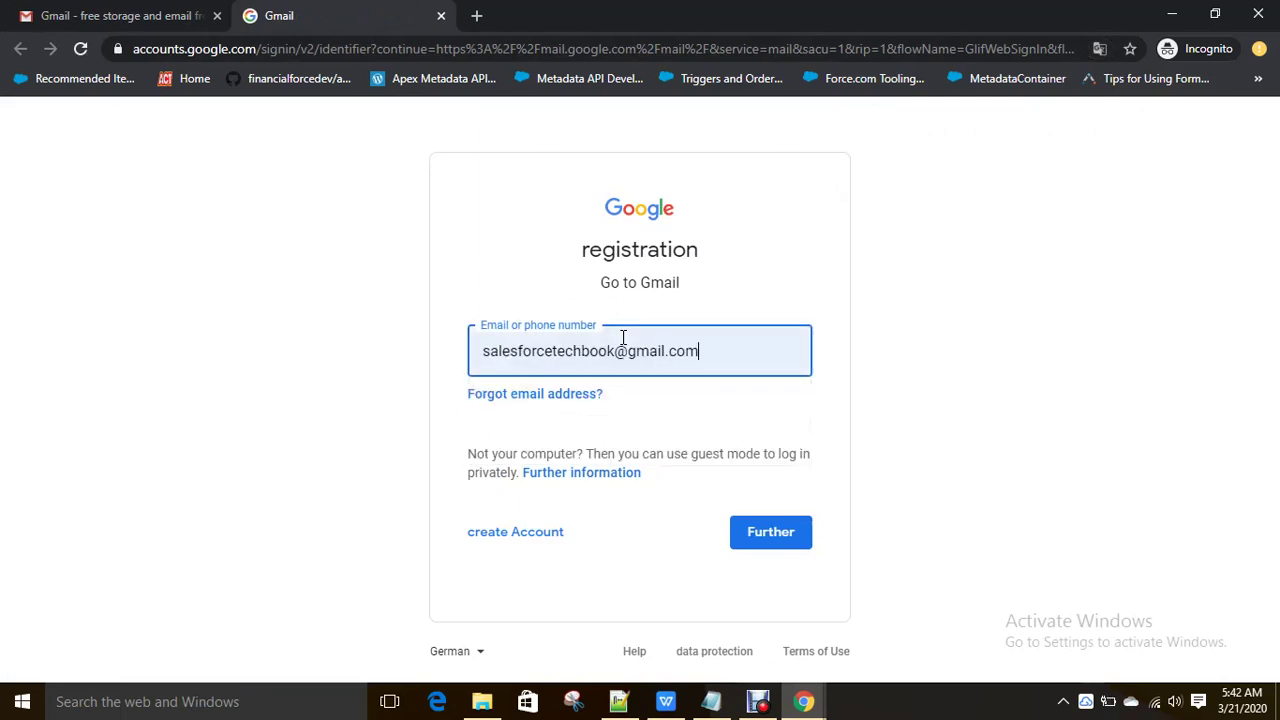
{"action": "left_click", "coordinate": [762, 541]}
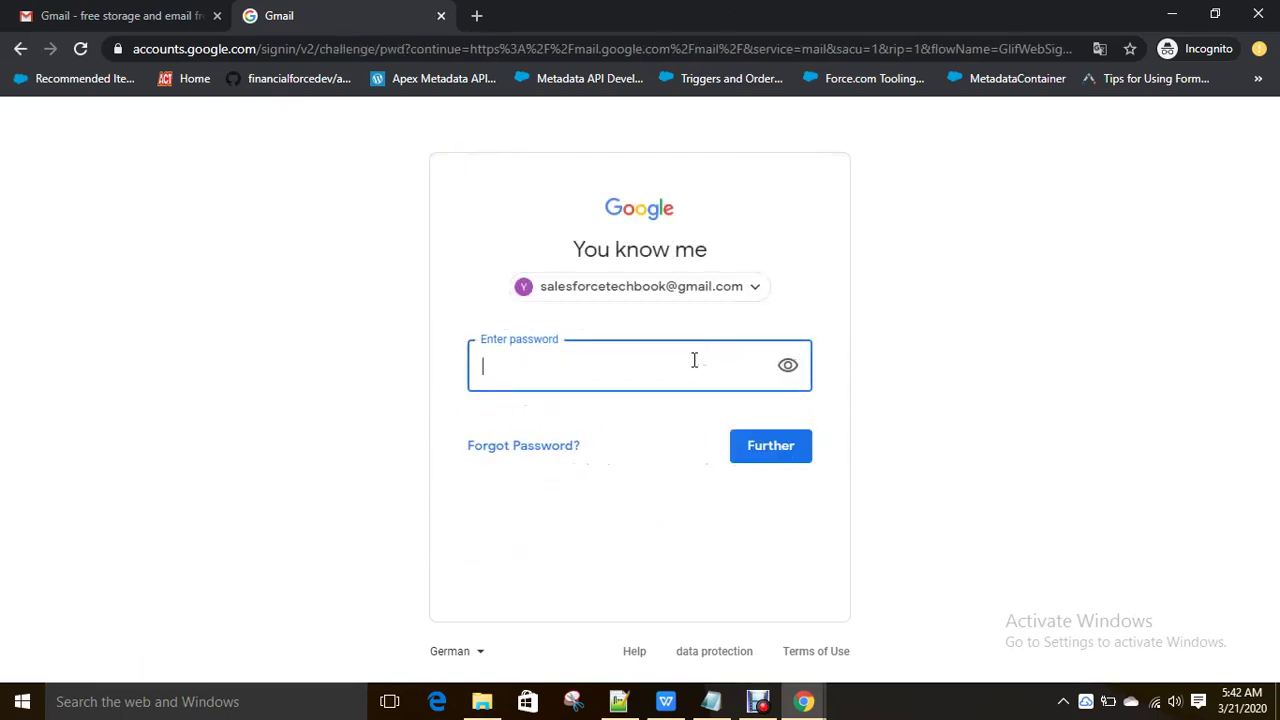
{"action": "type", "text": "•••••••••"}
{"action": "key", "text": "Return"}
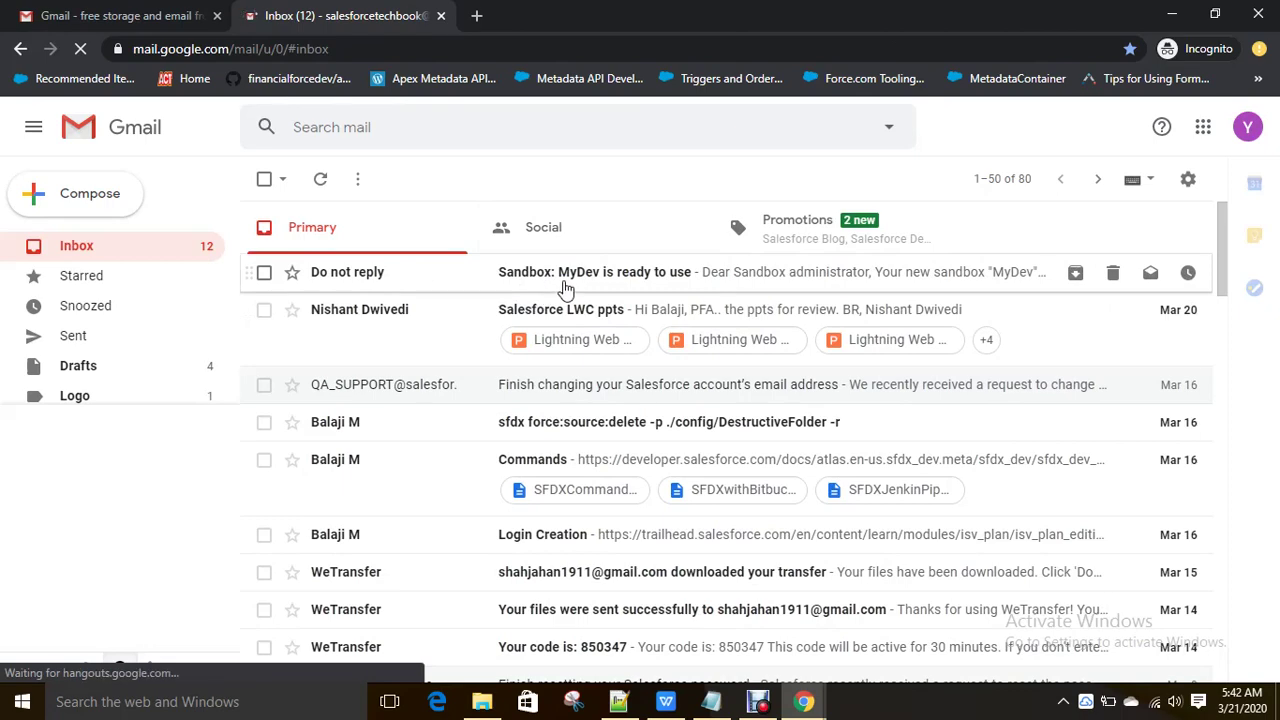
- Open the 'Sandbox: MyDev is ready to use' email and follow its cs76.salesforce.com login link
{"action": "left_click", "coordinate": [562, 289]}
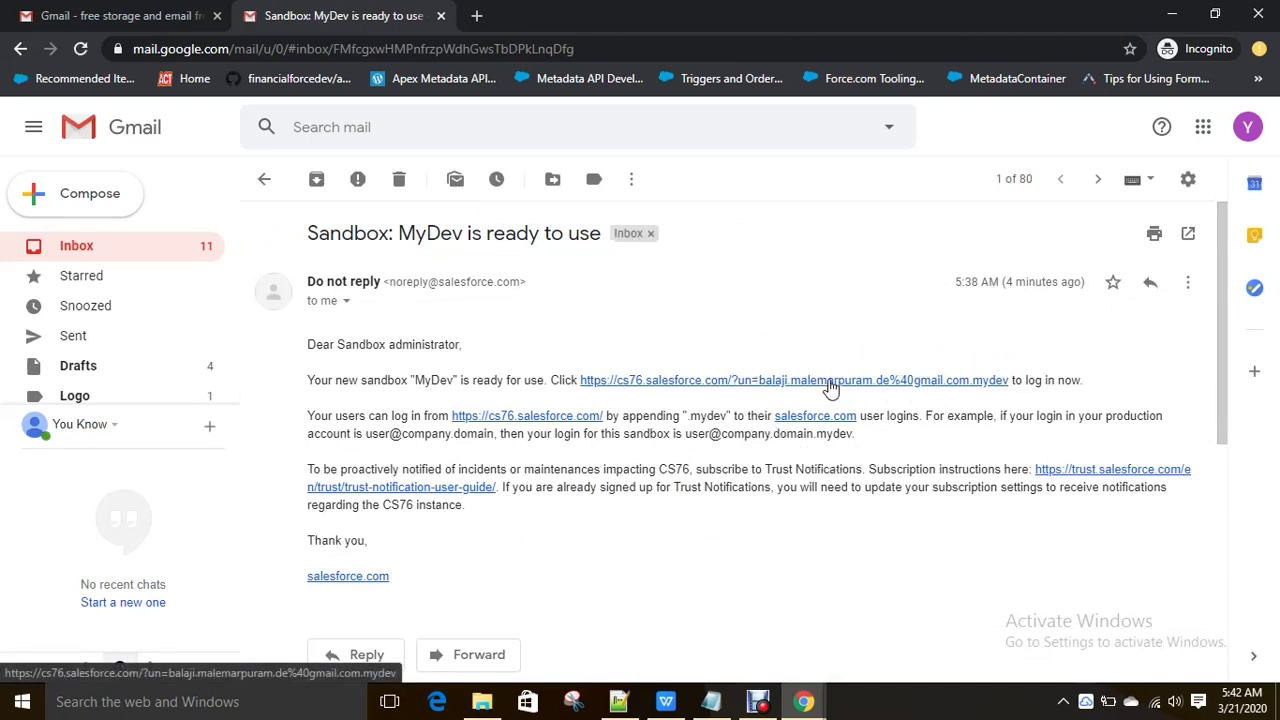
{"action": "left_click", "coordinate": [830, 388]}
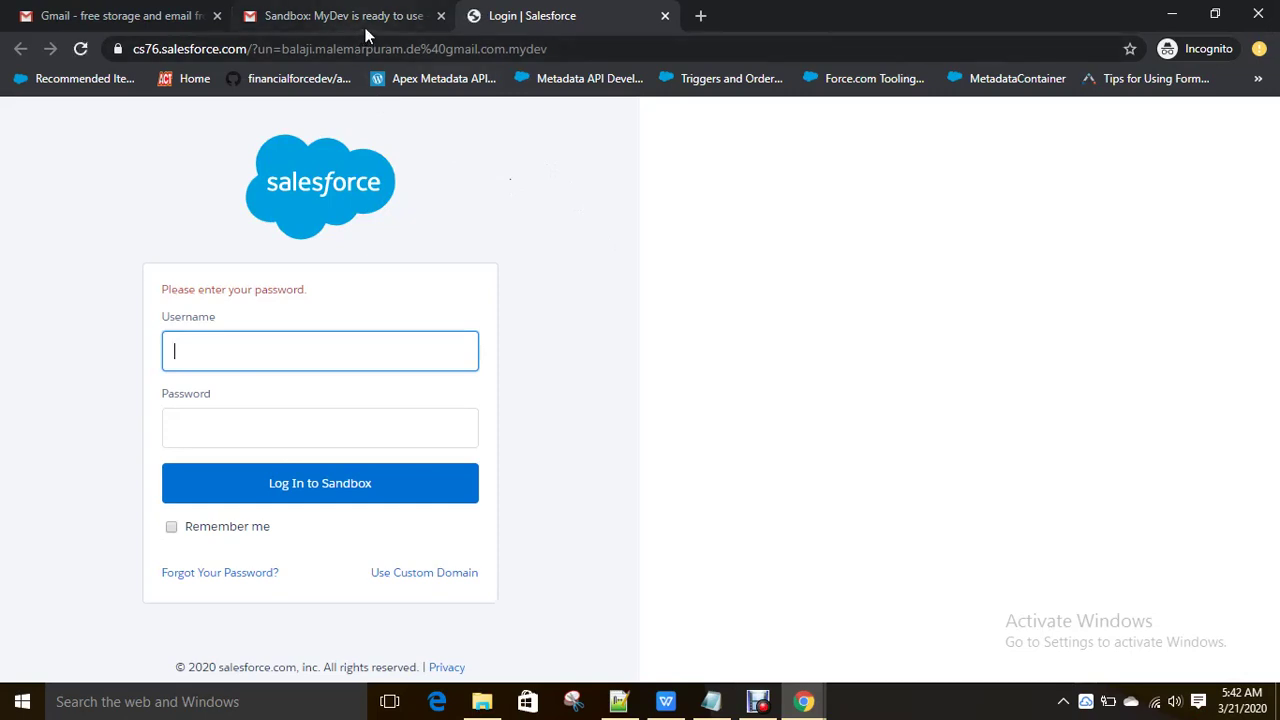
- Check the sandbox-ready email, then type the sandbox username into the Salesforce login form
{"action": "left_click", "coordinate": [375, 20]}
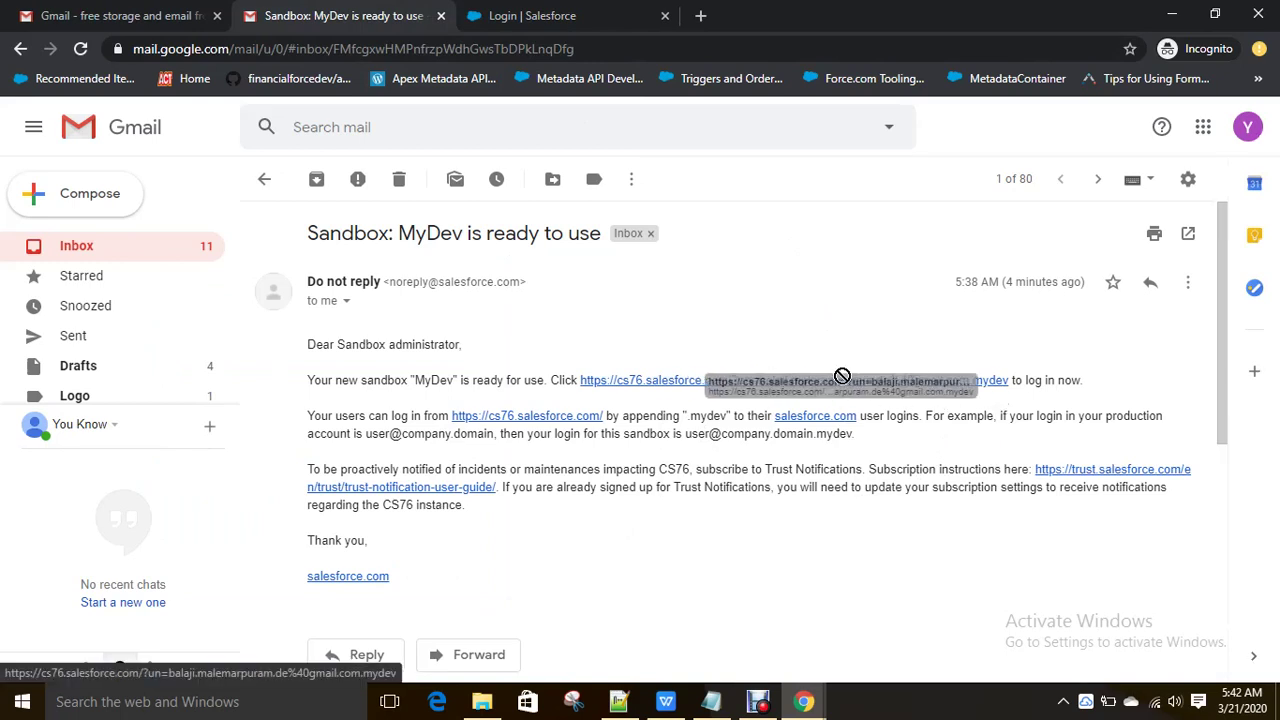
{"action": "left_click", "coordinate": [543, 28]}
{"action": "left_click", "coordinate": [382, 348]}
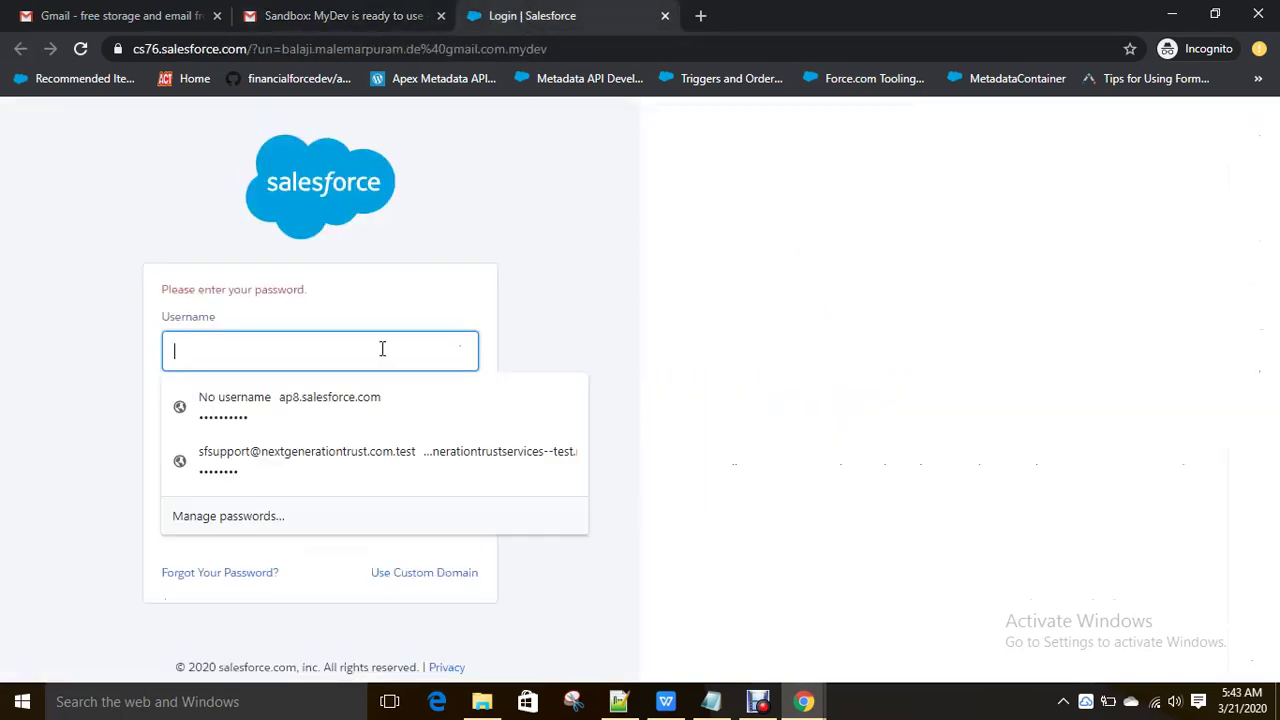
{"action": "type", "text": "a="}
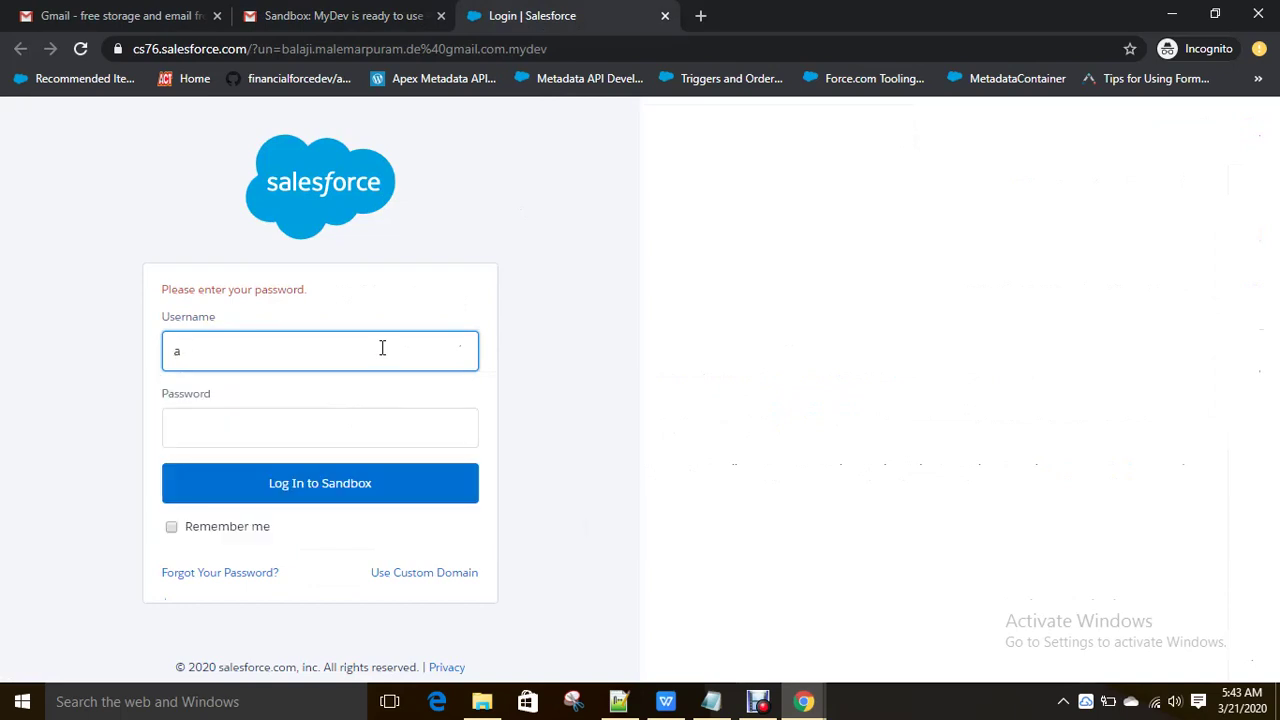
{"action": "key", "text": "BackSpace"}
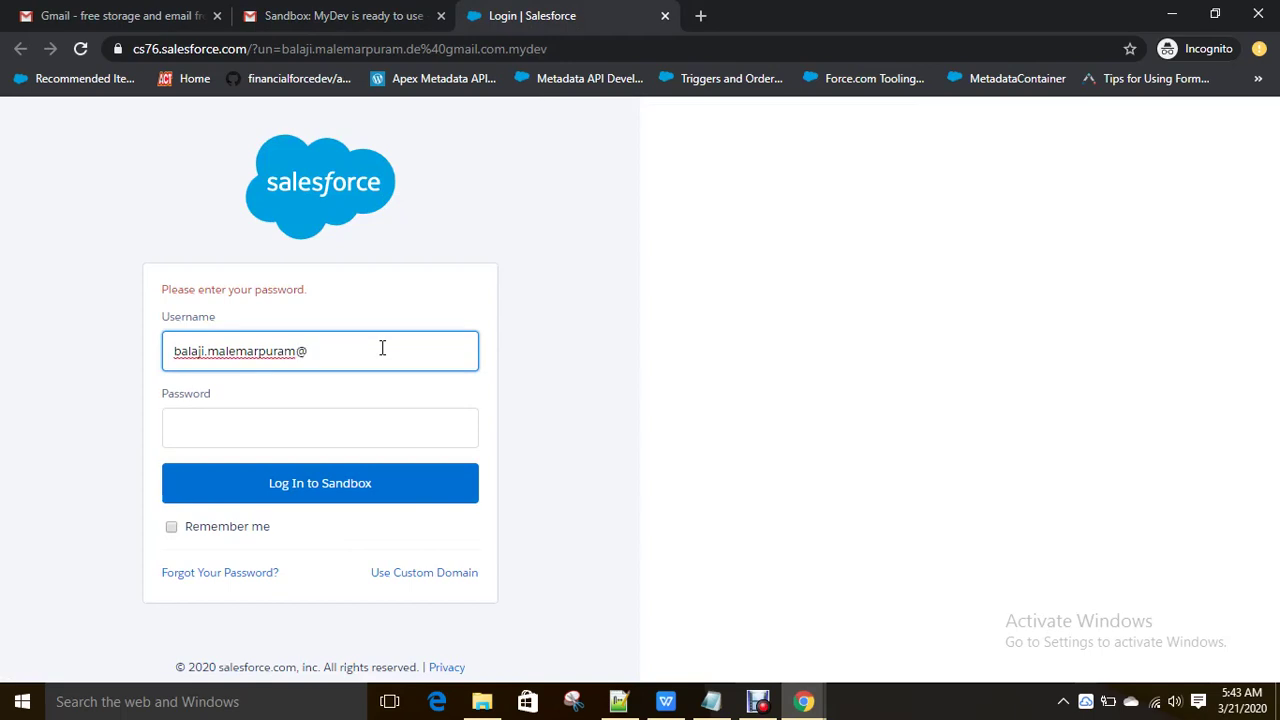
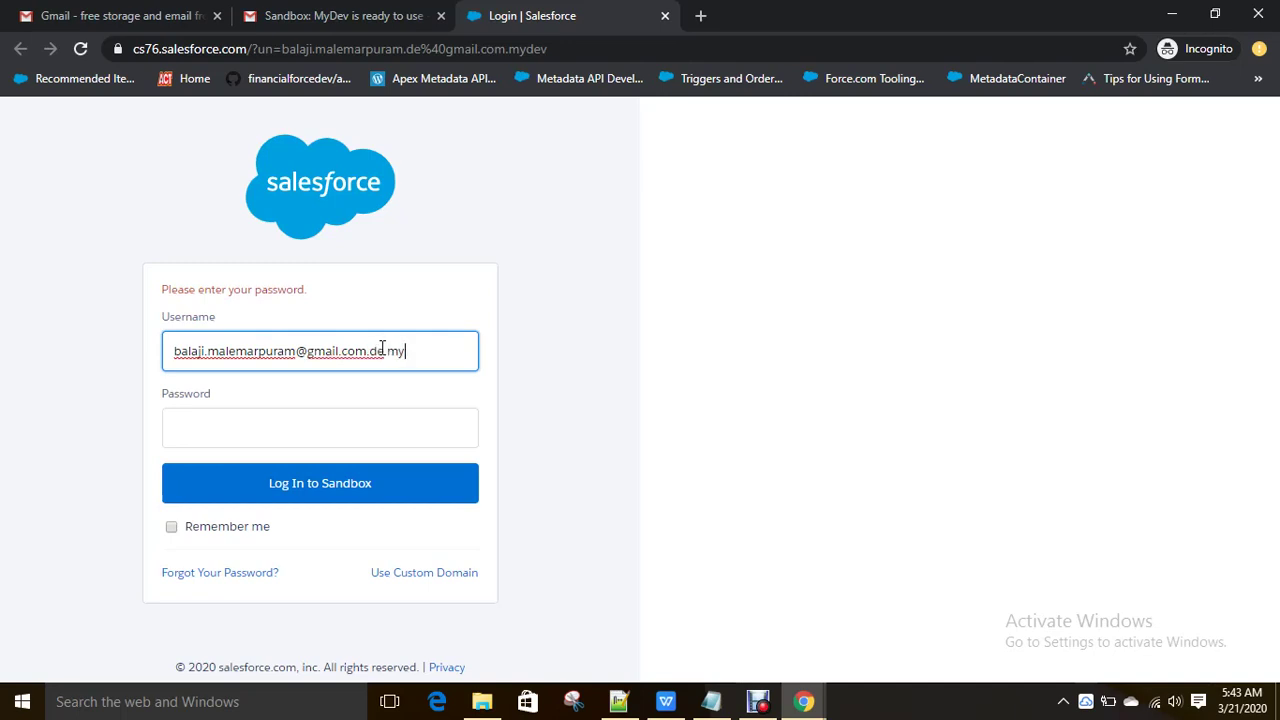
- Enter the sandbox password, submit the login, and return to the Gmail email
{"action": "key", "text": "Tab"}
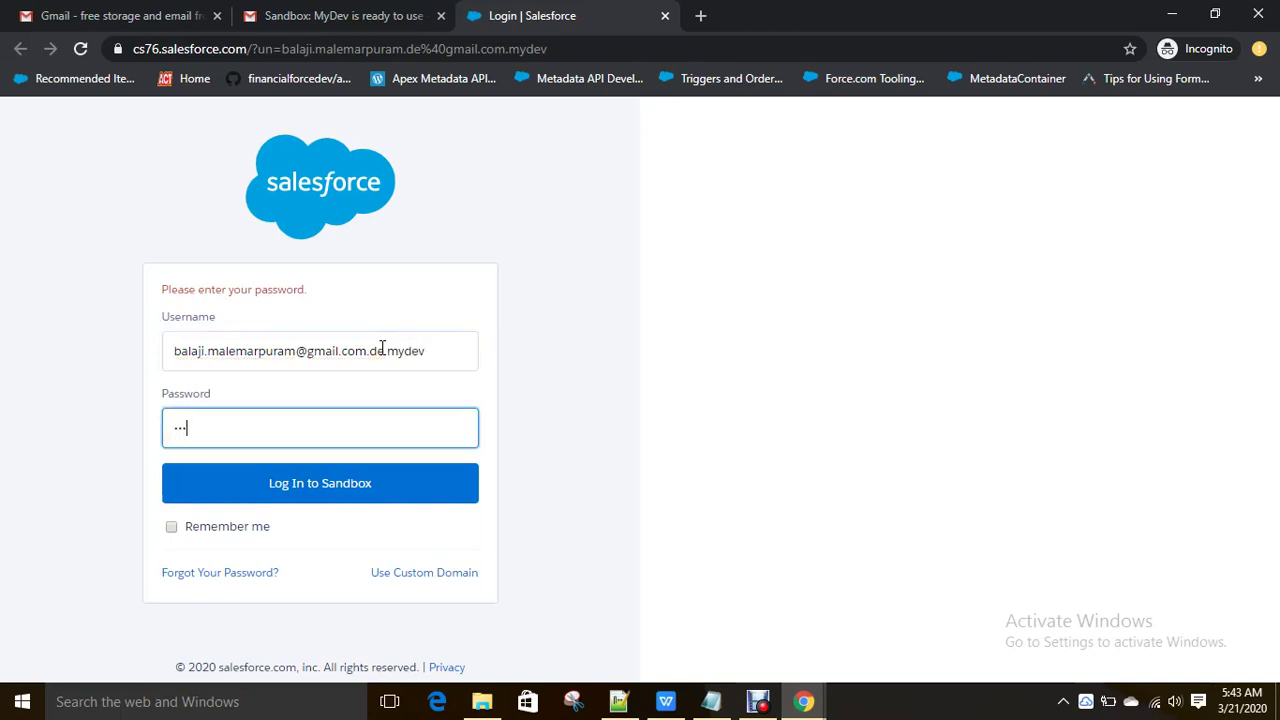
{"action": "type", "text": "•••••••"}
{"action": "left_click", "coordinate": [395, 471]}
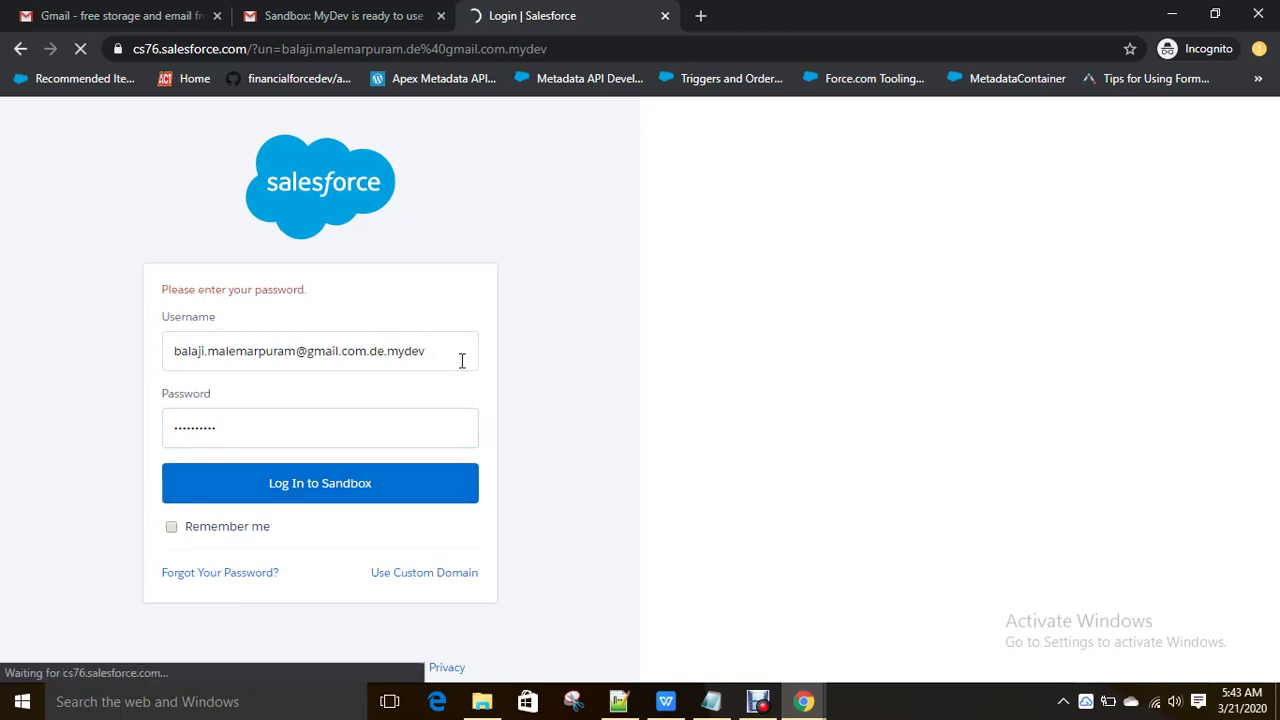
{"action": "left_click_drag", "start_coordinate": [460, 360], "coordinate": [103, 323]}
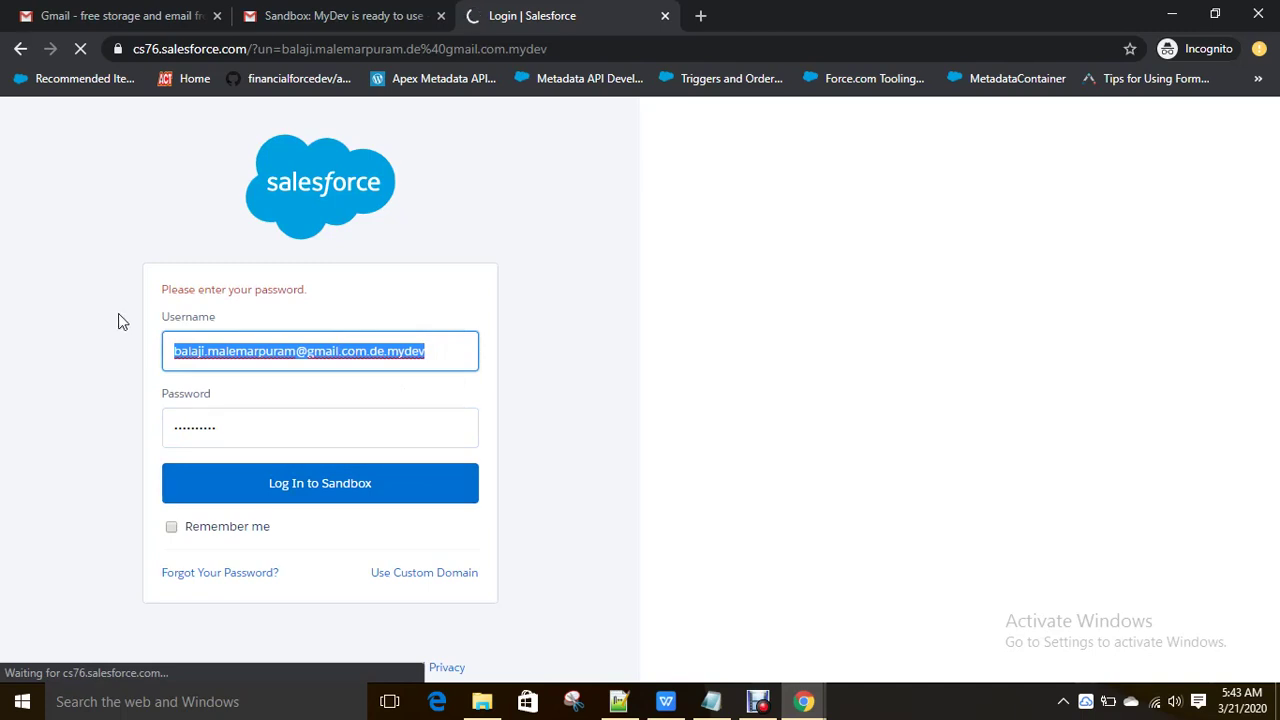
{"action": "left_click", "coordinate": [368, 14]}
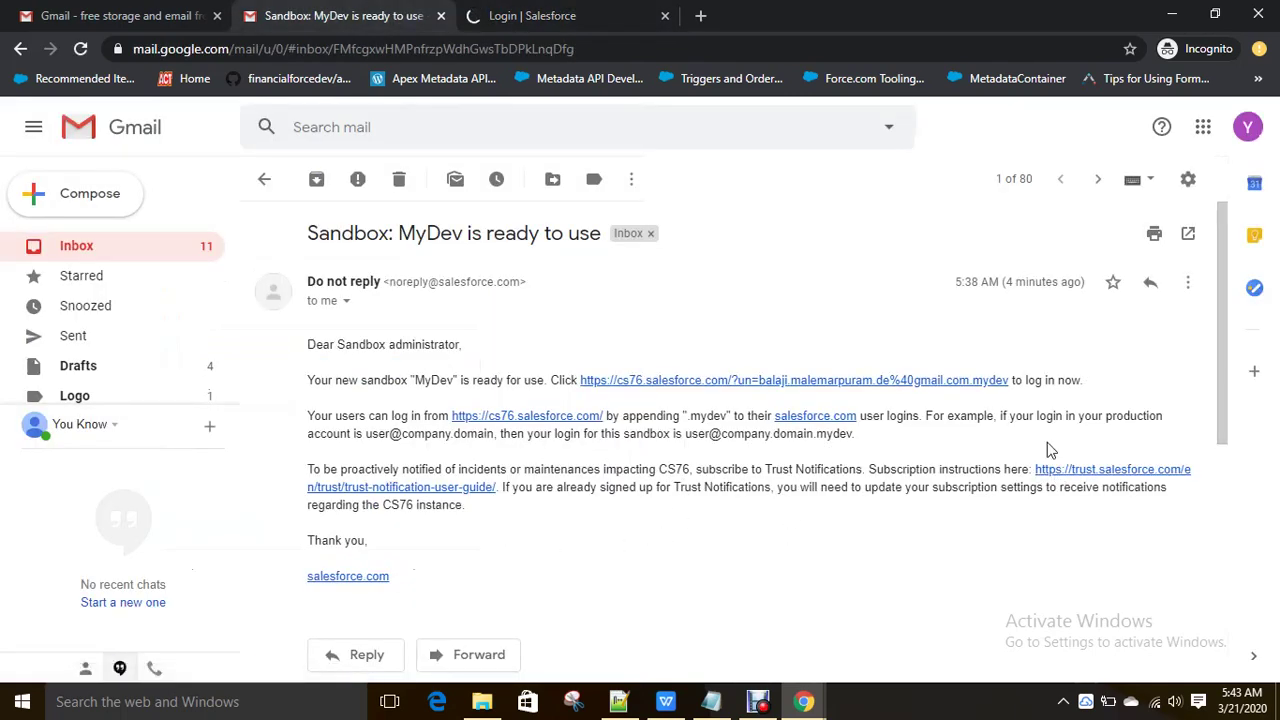
- Reopen the email's sandbox login link and close the duplicate login tab
{"action": "left_click", "coordinate": [1065, 475]}
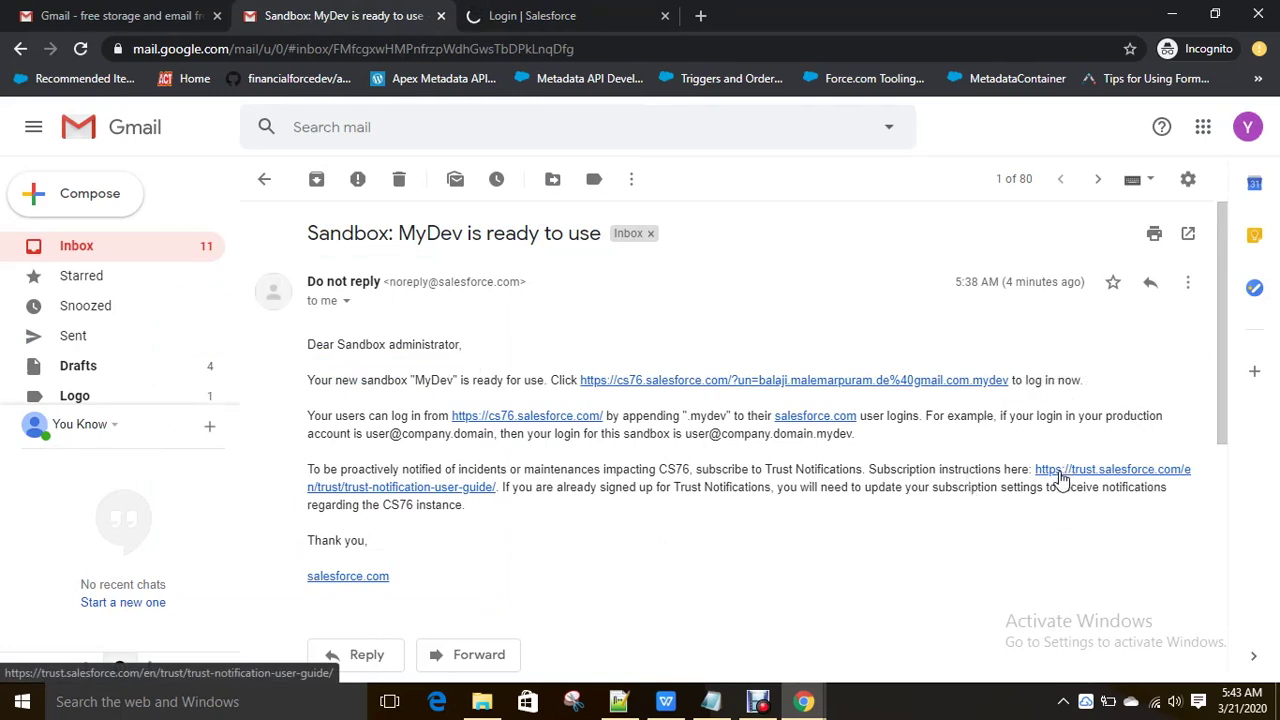
{"action": "left_click", "coordinate": [1062, 477]}
{"action": "left_click", "coordinate": [1055, 477]}
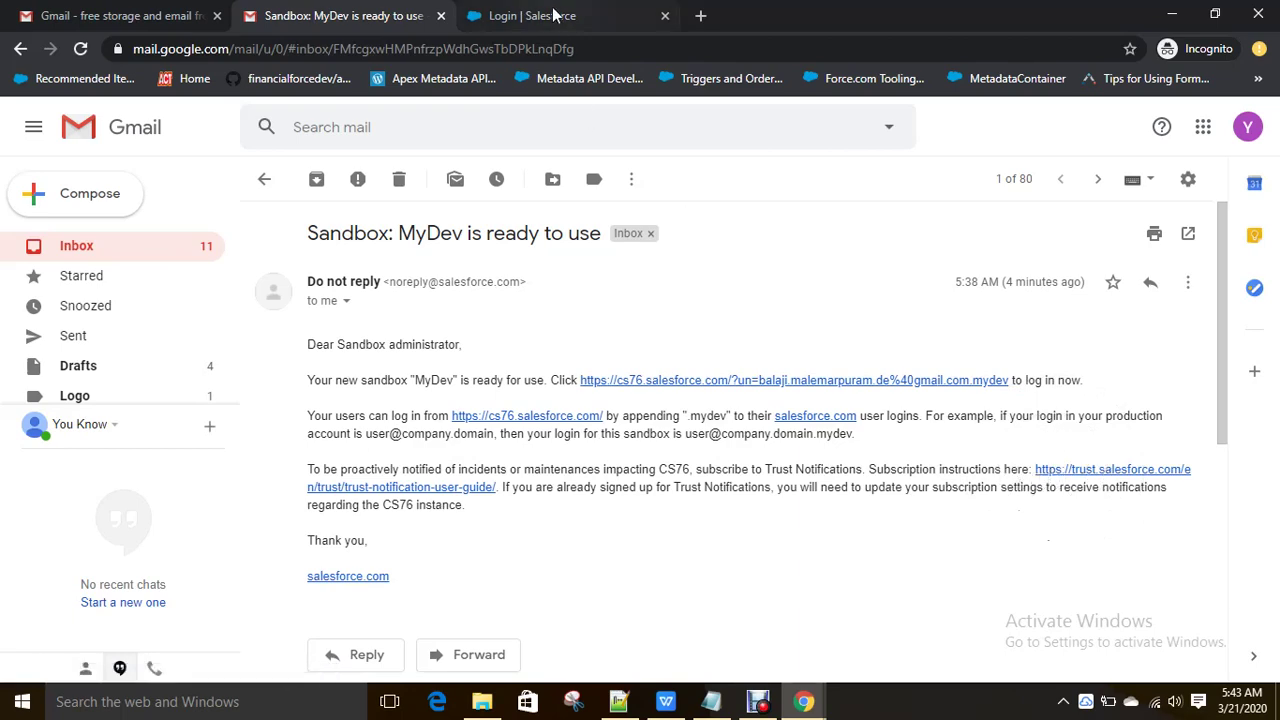
{"action": "left_click", "coordinate": [553, 14]}
{"action": "left_click", "coordinate": [377, 16]}
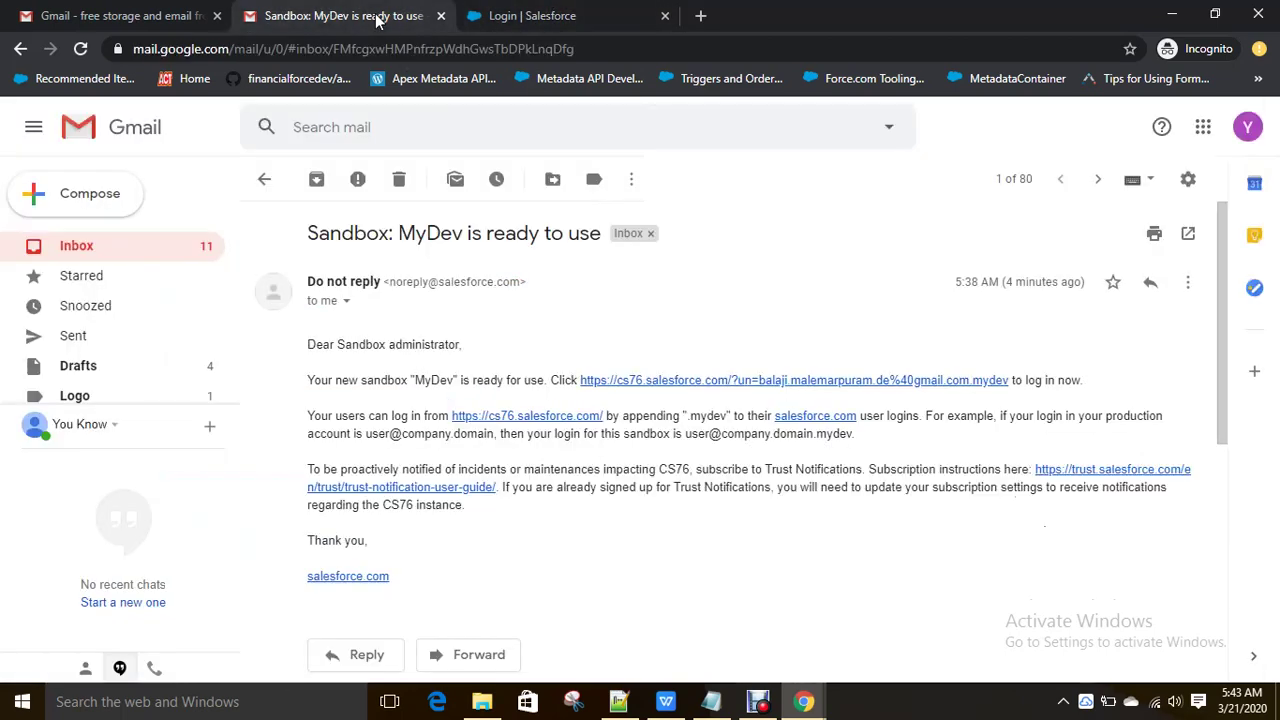
{"action": "left_click", "coordinate": [756, 382]}
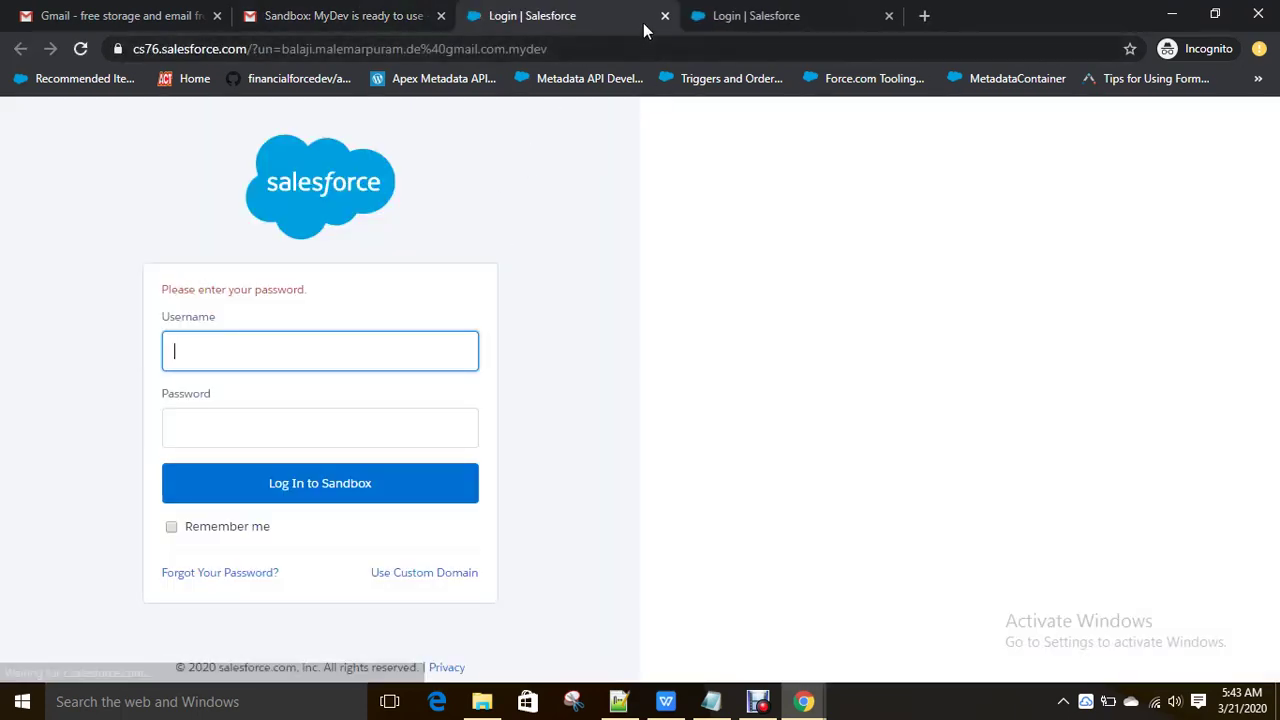
{"action": "left_click", "coordinate": [665, 16]}
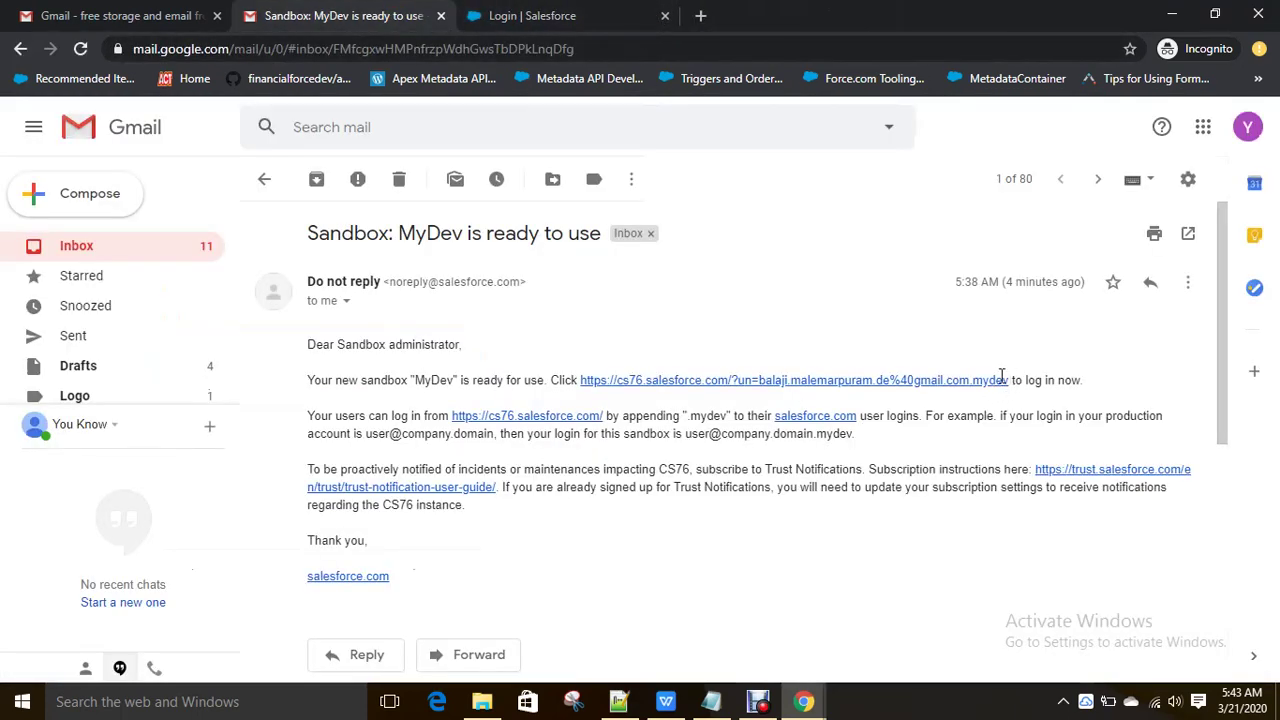
- Copy the username from the email's login link and paste it into the Salesforce login form
{"action": "left_click_drag", "start_coordinate": [1001, 378], "coordinate": [760, 380]}
{"action": "key", "text": "ctrl+c"}
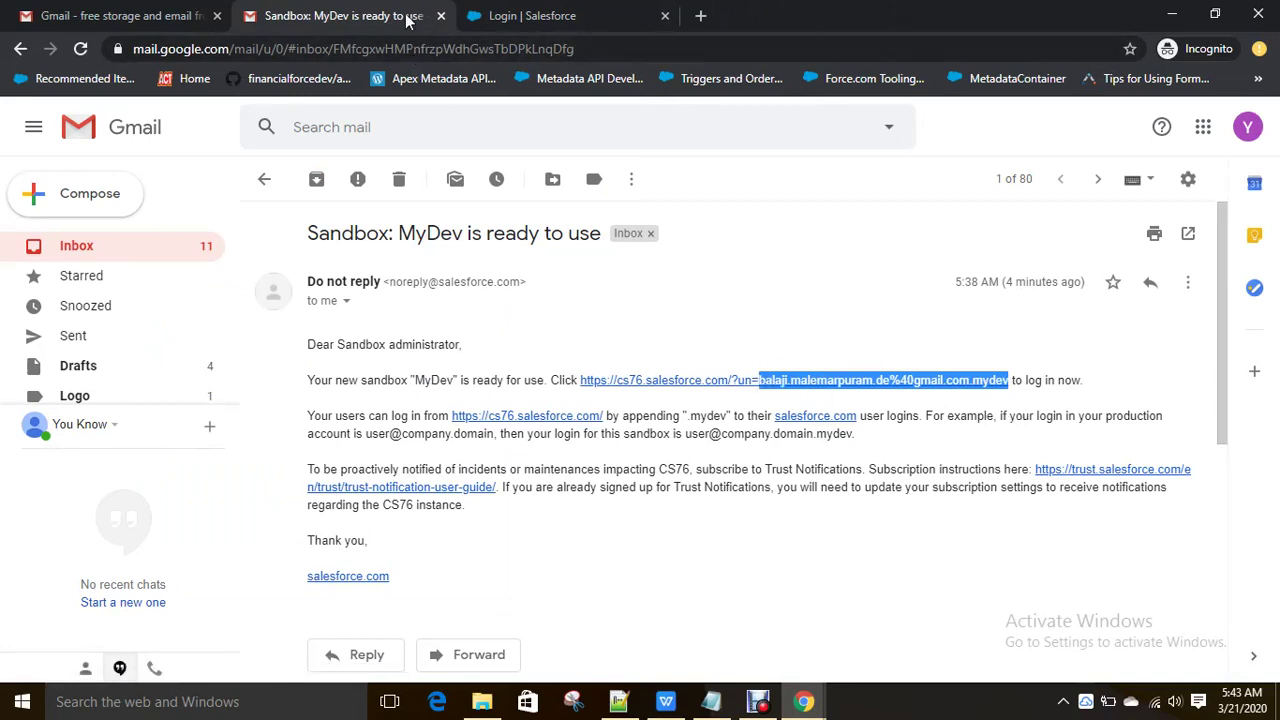
{"action": "left_click", "coordinate": [525, 16]}
{"action": "key", "text": "ctrl+v"}
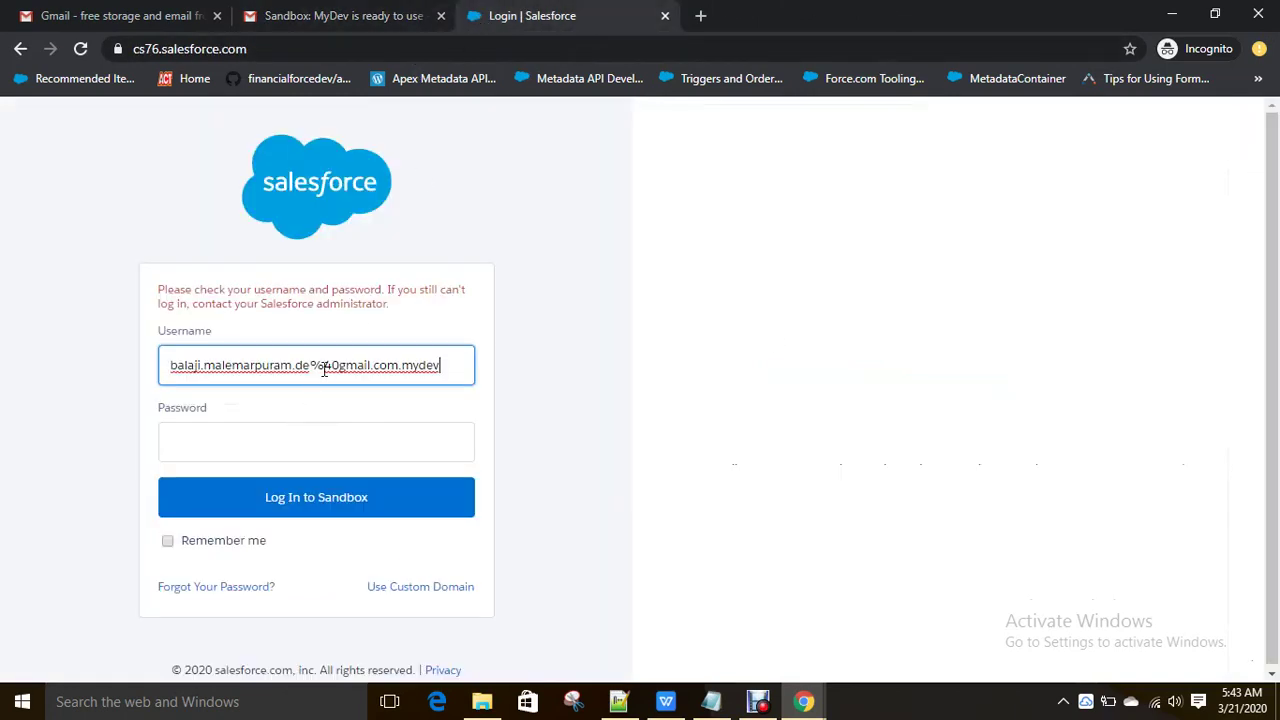
- Replace the encoded %40 with @ in the username, enter the password, and log in to the sandbox
{"action": "left_click_drag", "start_coordinate": [310, 366], "coordinate": [342, 365]}
{"action": "type", "text": "@"}
{"action": "left_click", "coordinate": [296, 437]}
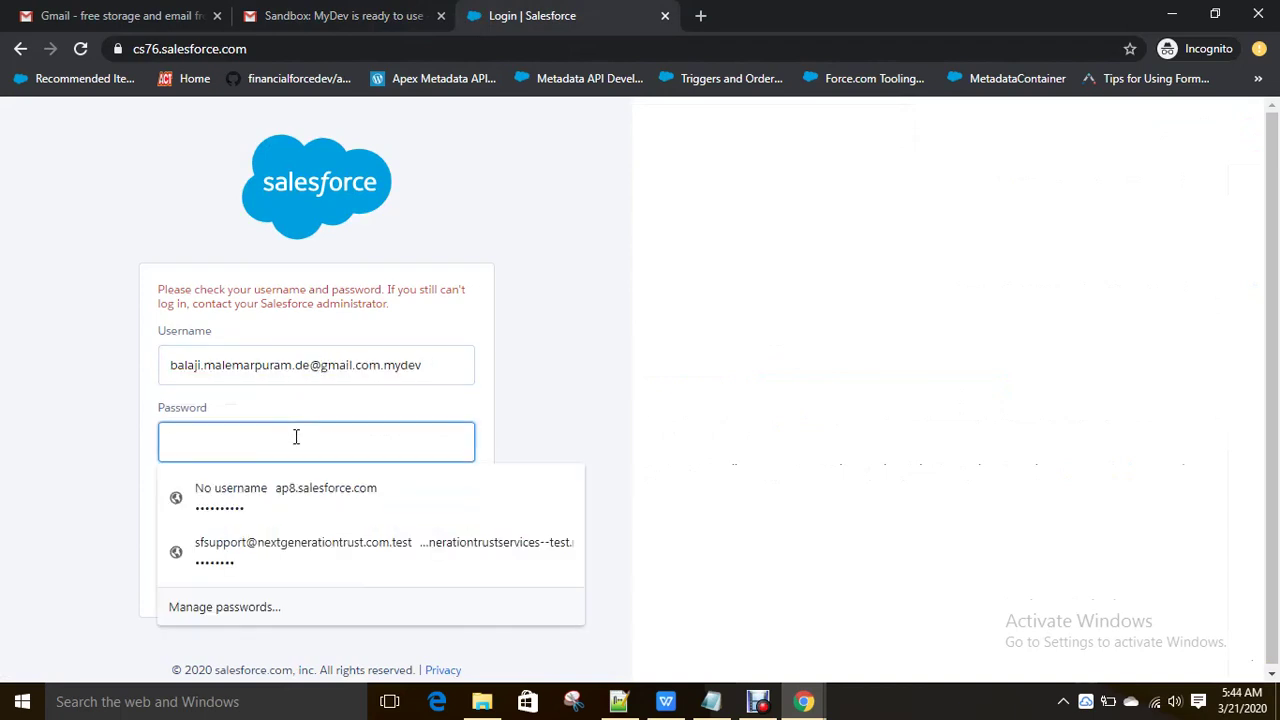
{"action": "type", "text": "•"}
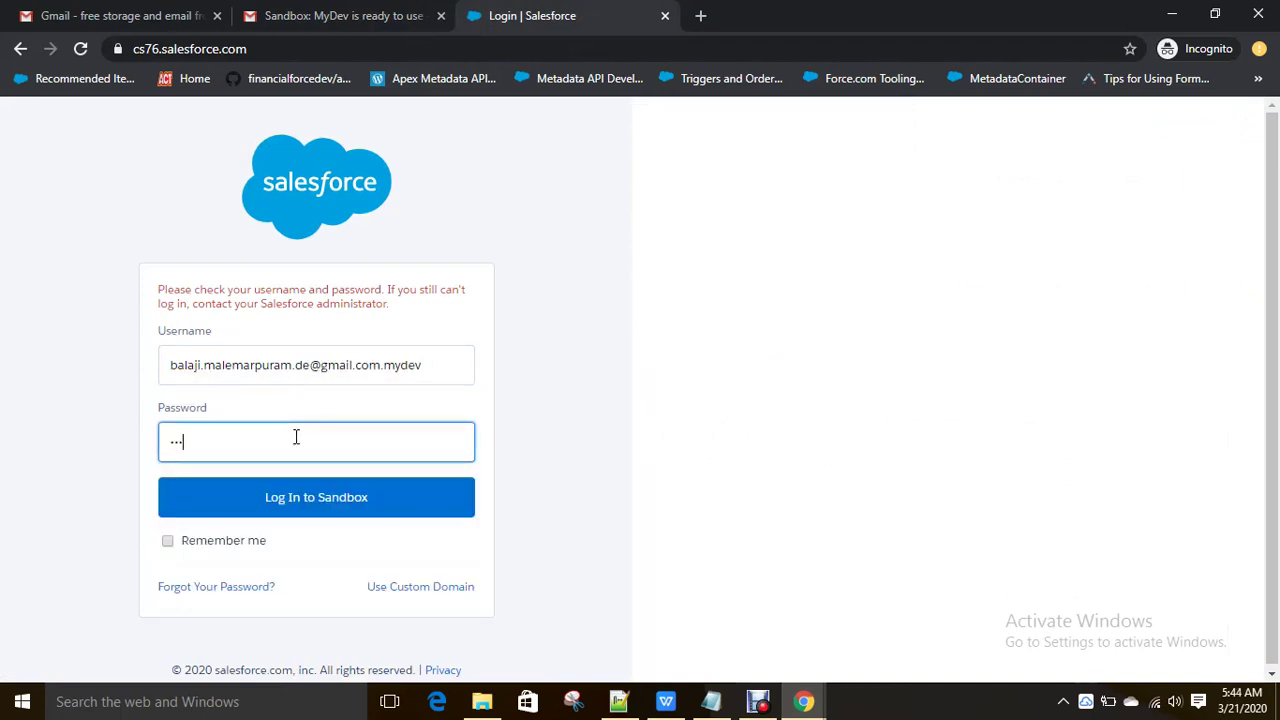
{"action": "type", "text": "•••••••"}
{"action": "left_click", "coordinate": [312, 510]}
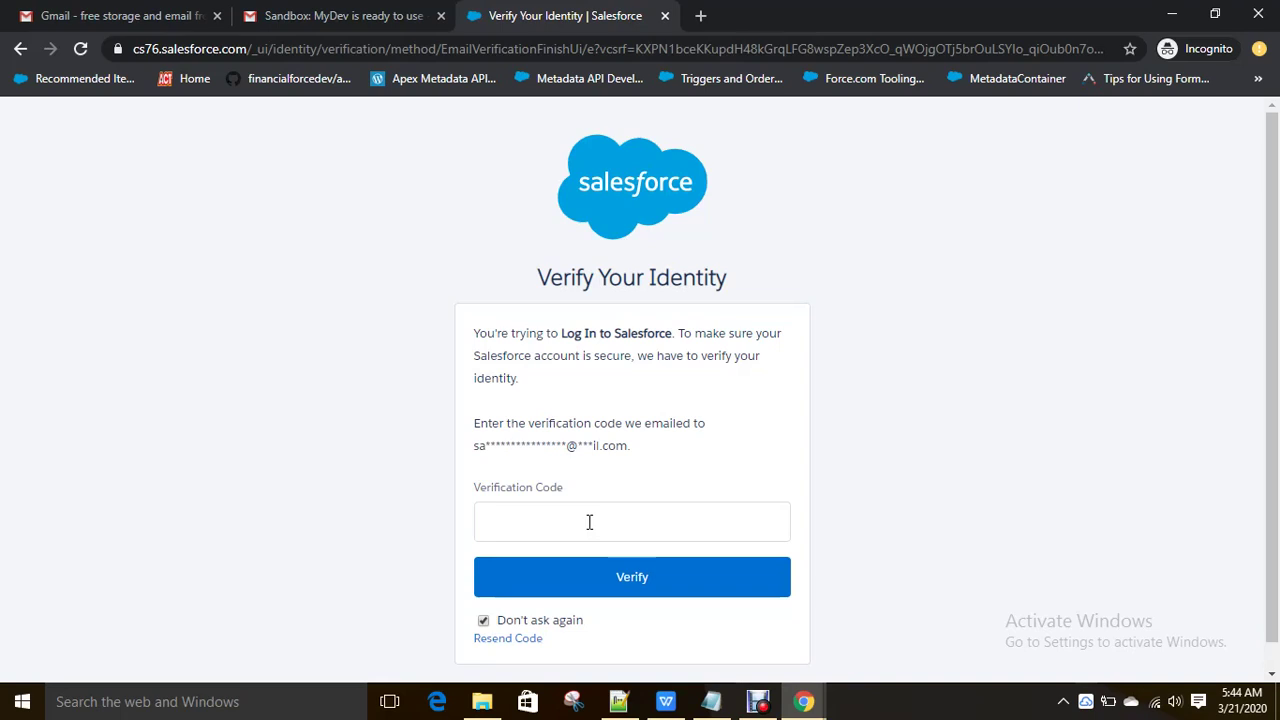
- Enter the emailed verification code to reach the MyDev Home page, then return to the WPS presentation
{"action": "left_click", "coordinate": [673, 518]}
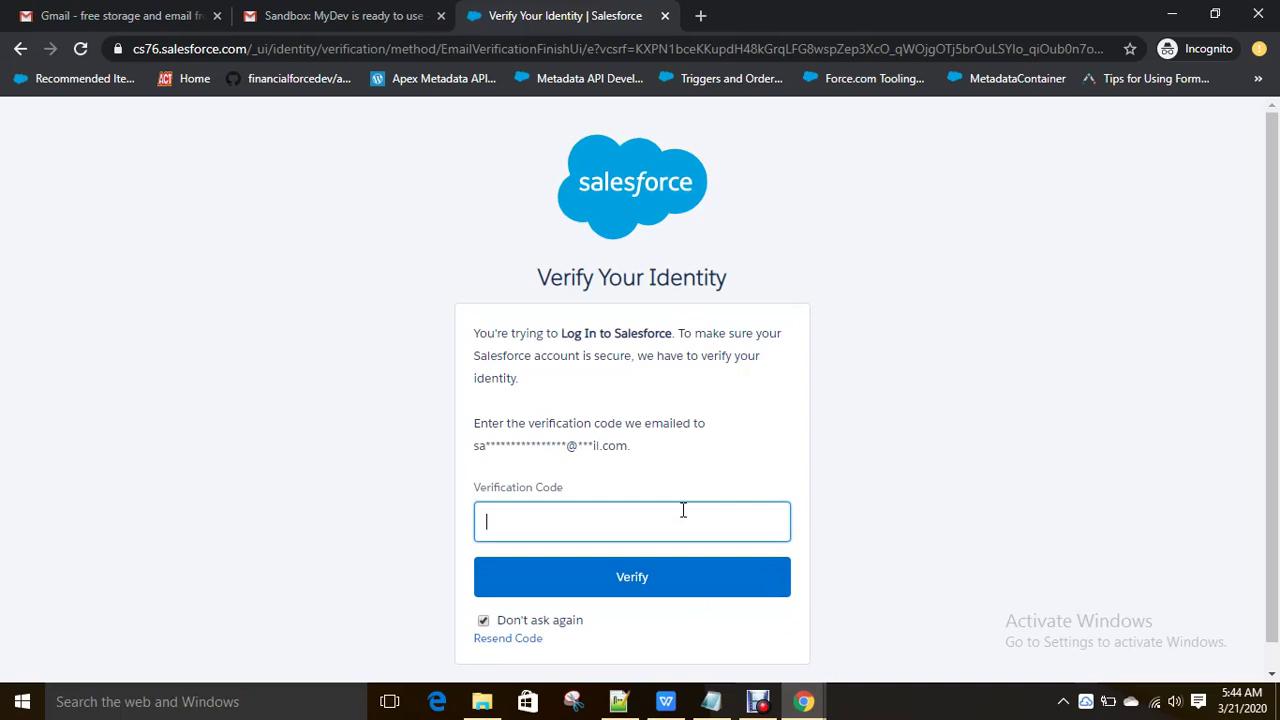
{"action": "left_click", "coordinate": [684, 576]}
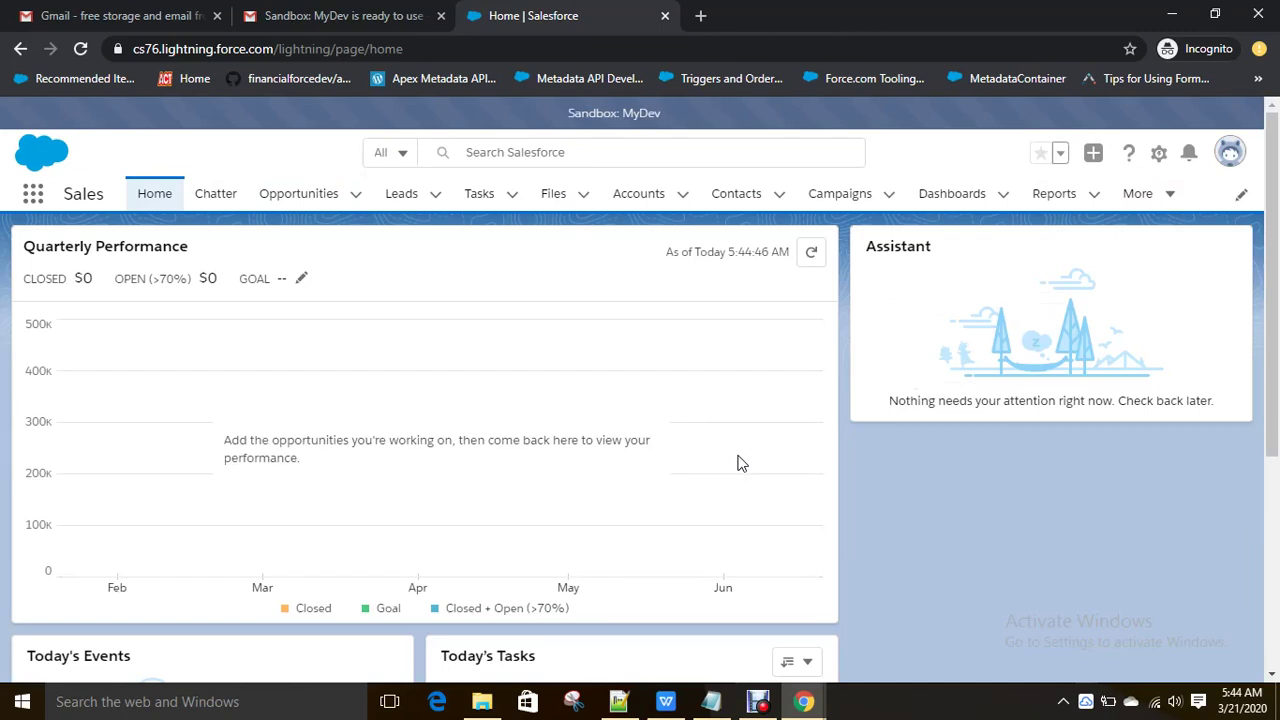
{"action": "left_click", "coordinate": [1160, 158]}
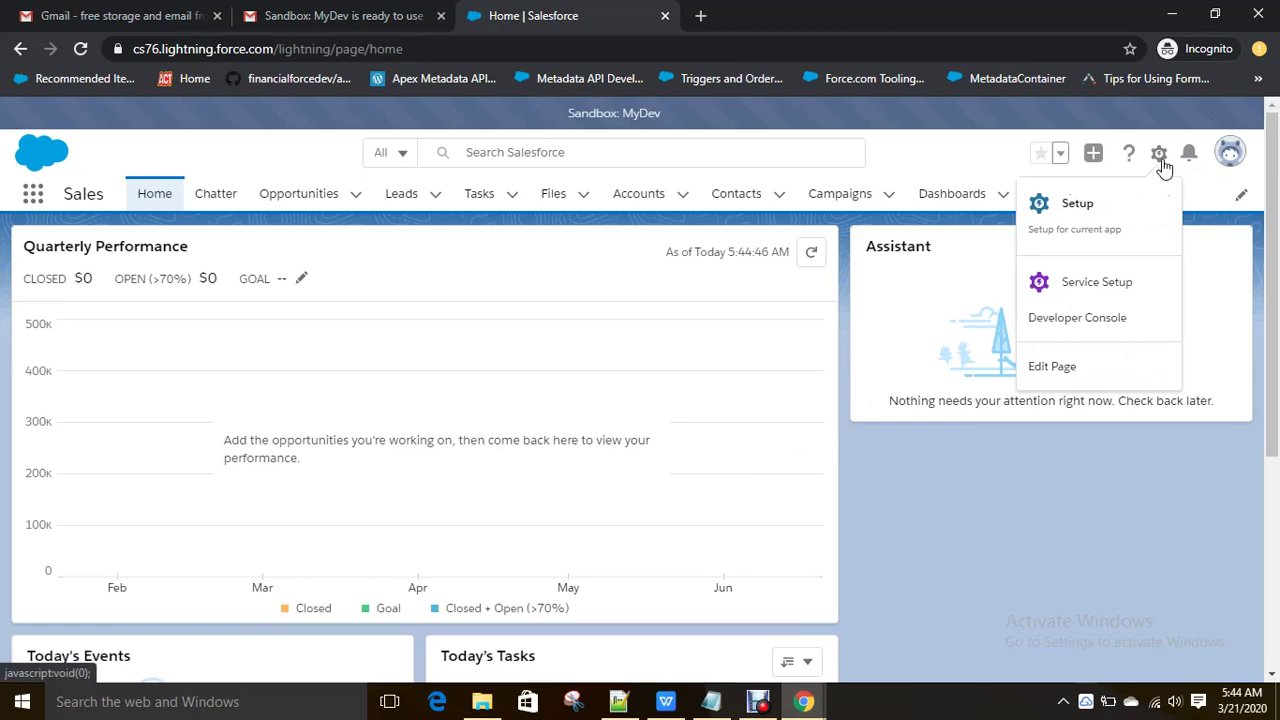
{"action": "left_click", "coordinate": [681, 705]}
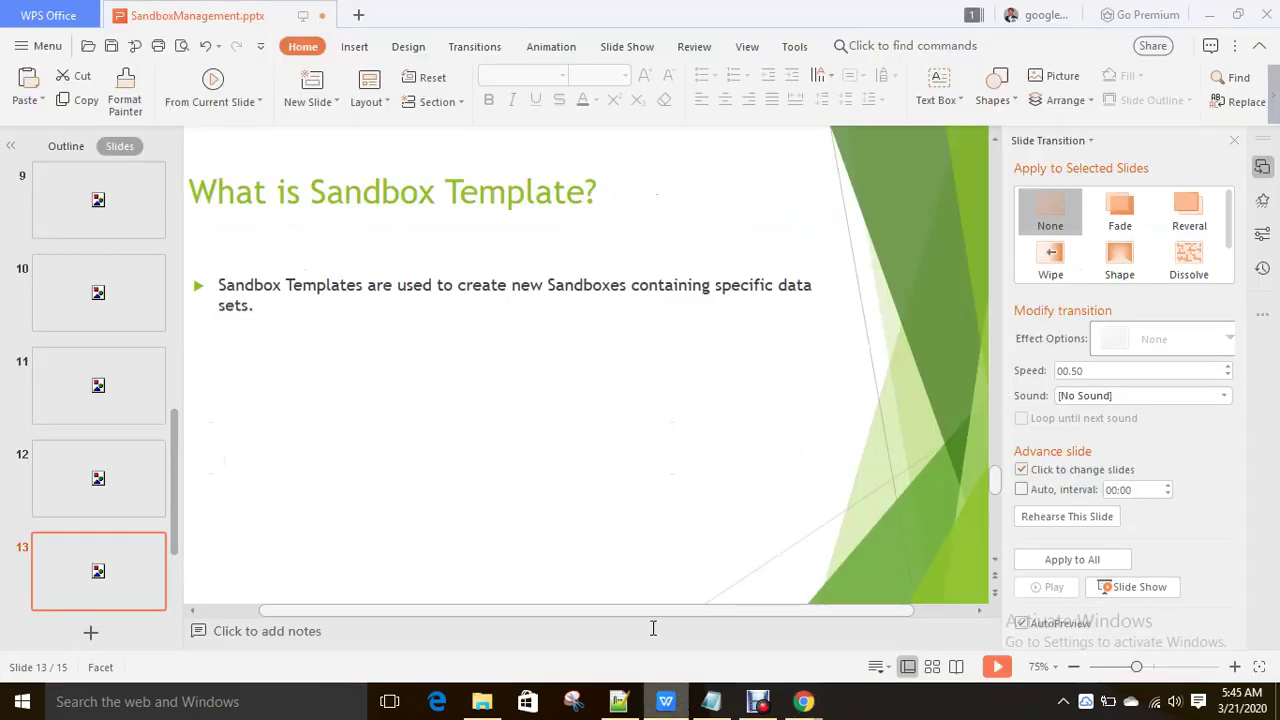
- Scroll to slide 14, 'References', listing three help.salesforce.com article links
{"action": "scroll", "coordinate": [403, 354], "scroll_direction": "down", "scroll_amount": 1}
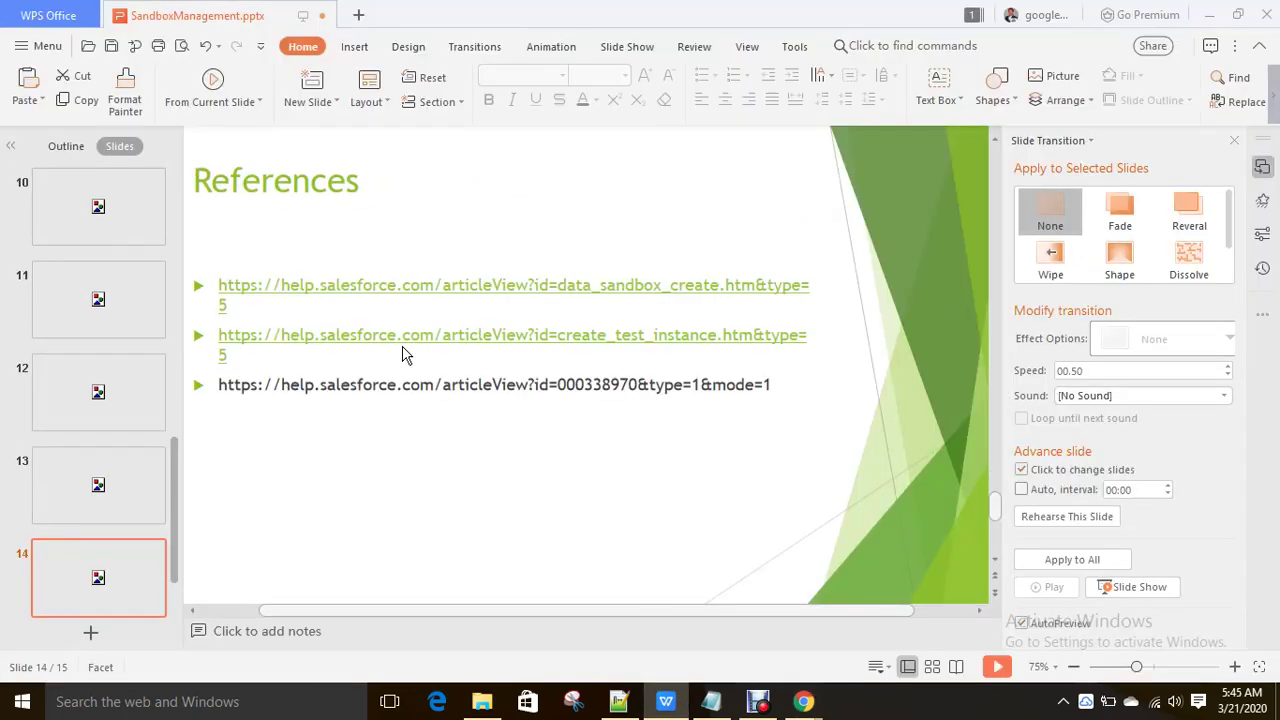